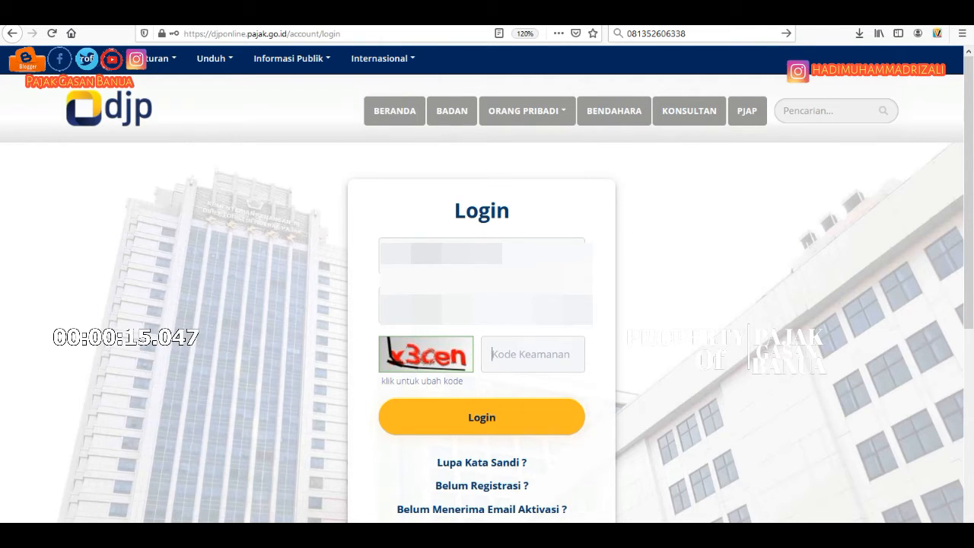
Submit the login with the shown security code, declining to save the login details
type("x3")
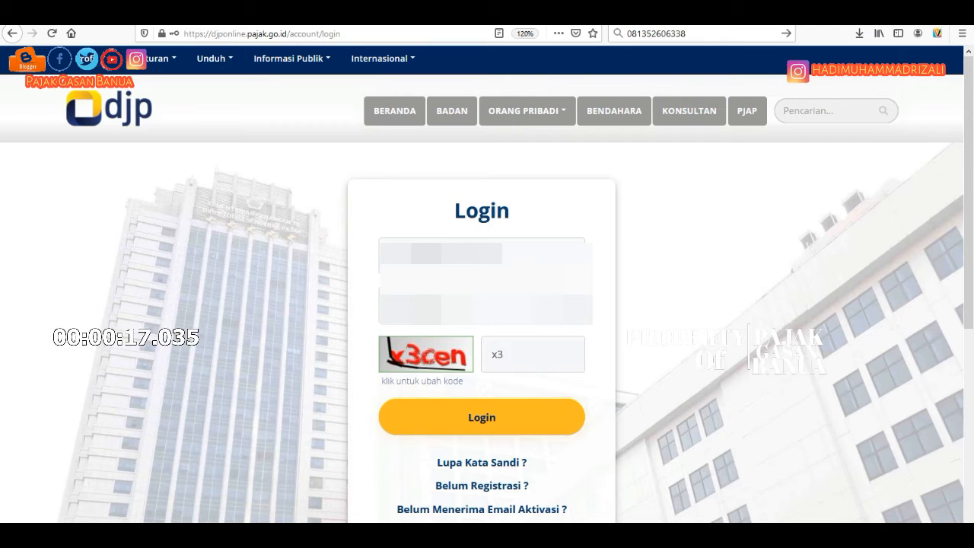
type("cen")
left_click(537, 418)
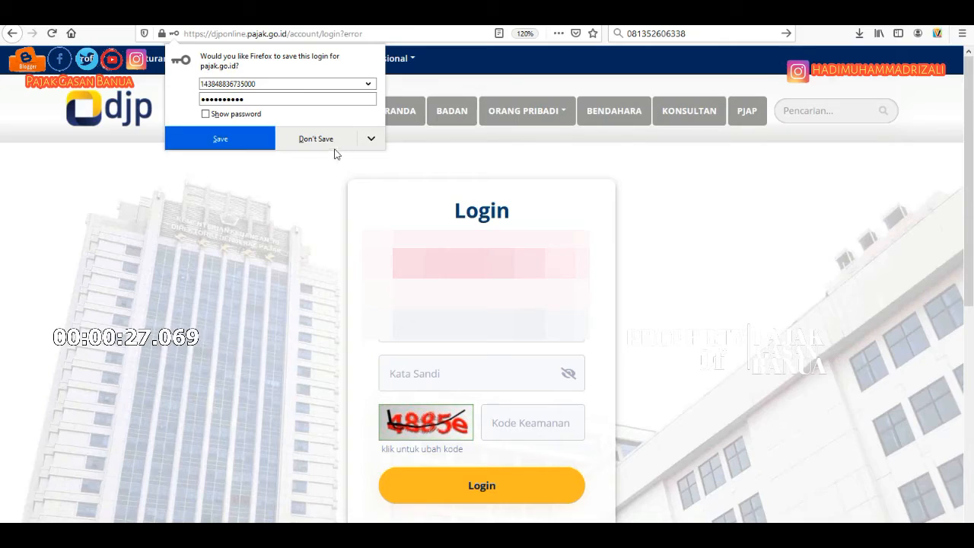
left_click(335, 148)
Reload the DJP Online login page at djponline.pajak.go.id
left_click(439, 35)
type("djponline.pajak.go.id/")
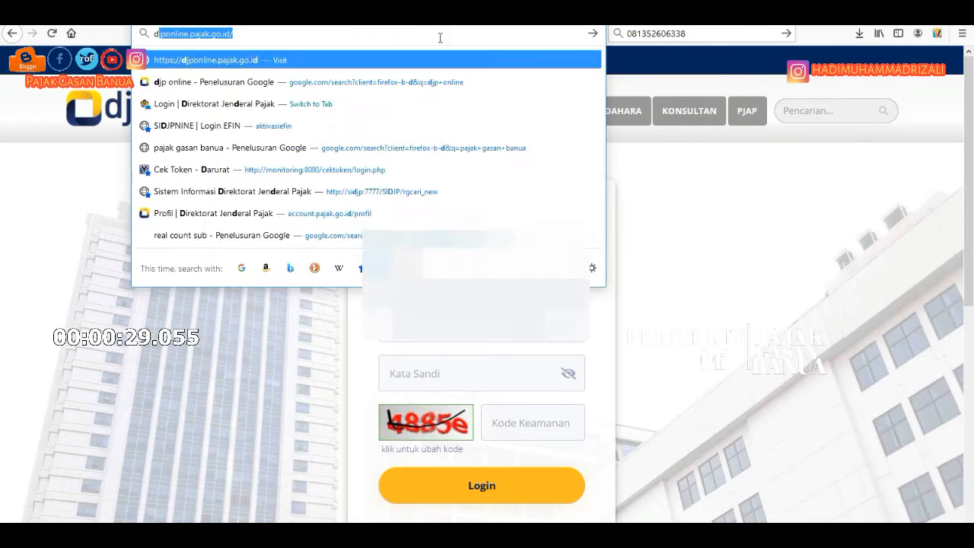
key("Return")
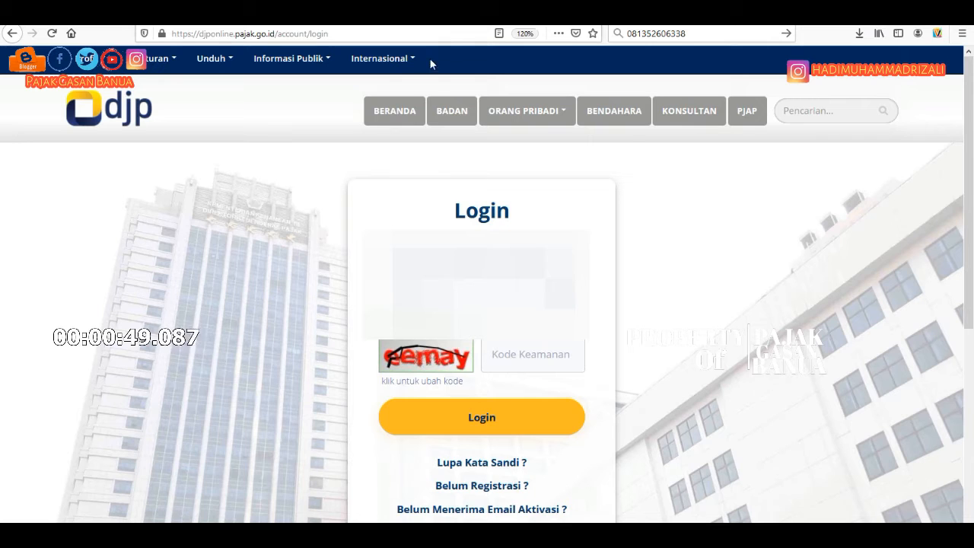
Retry the login with the new security code, declining to save and dismissing the saved-logins list
left_click(460, 264)
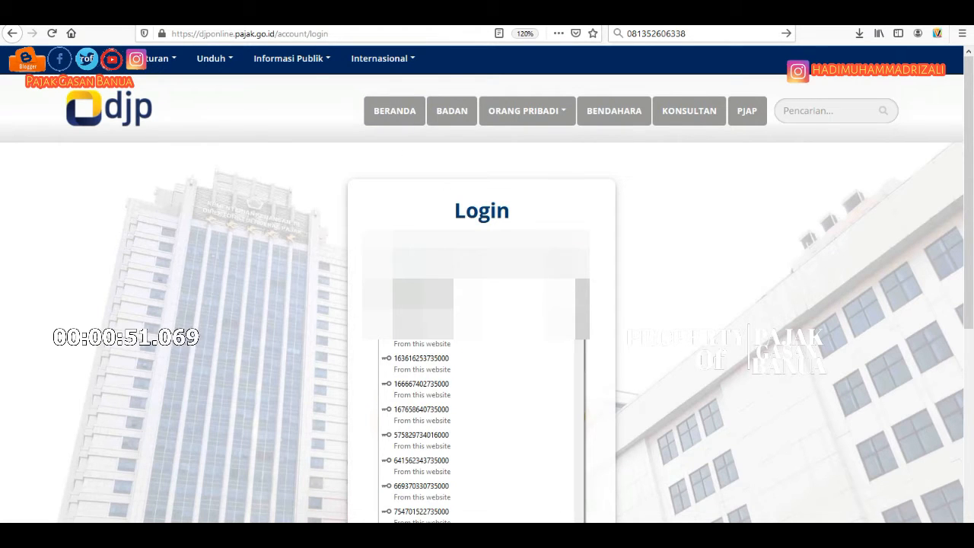
left_click(615, 273)
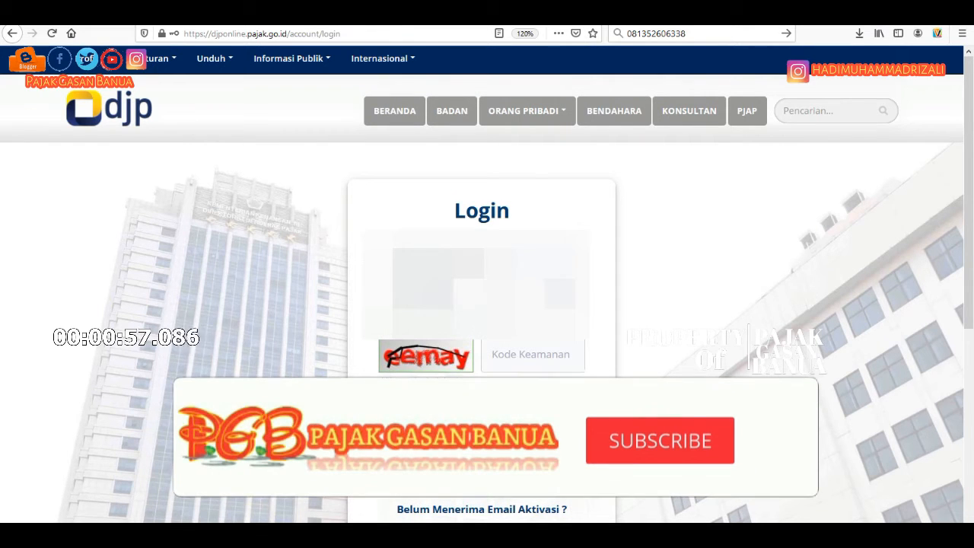
left_click(525, 355)
type("eem")
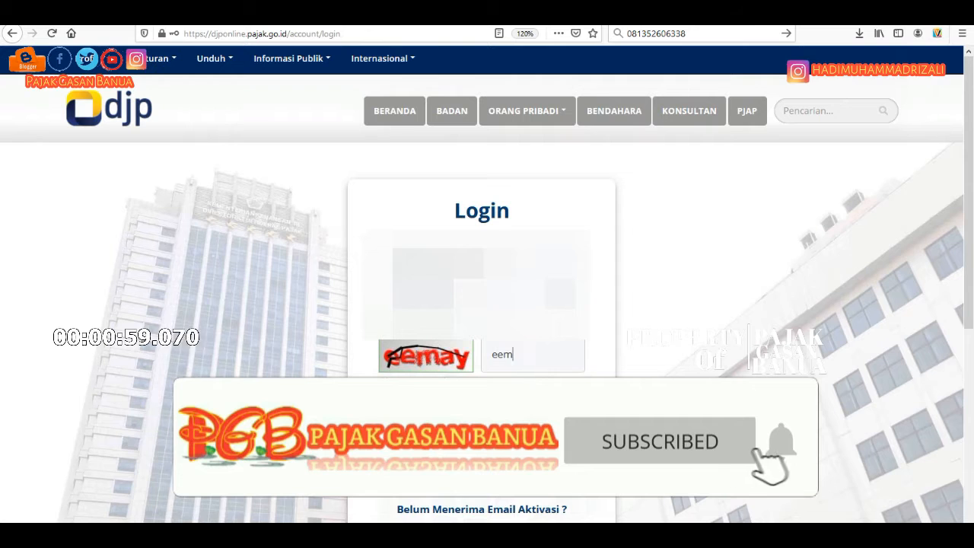
type("ay")
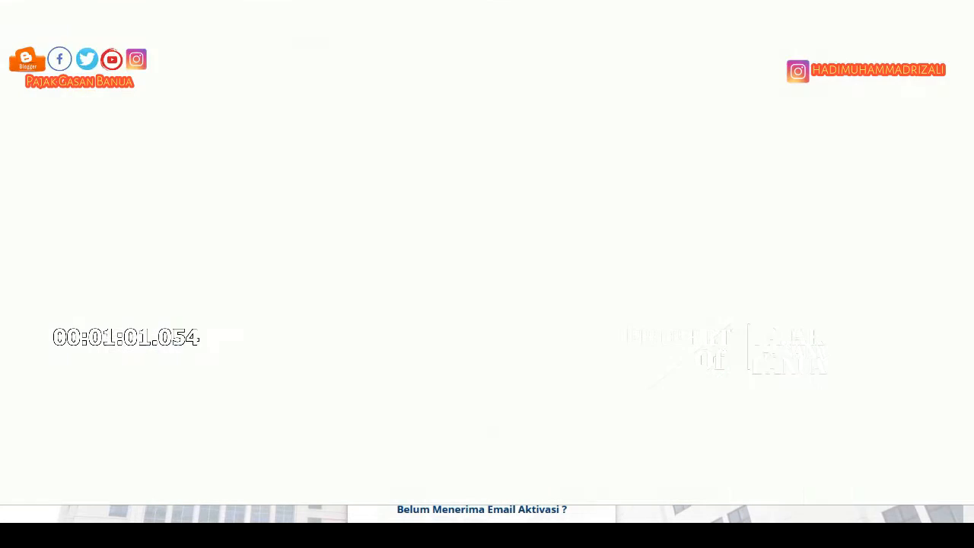
left_click(549, 411)
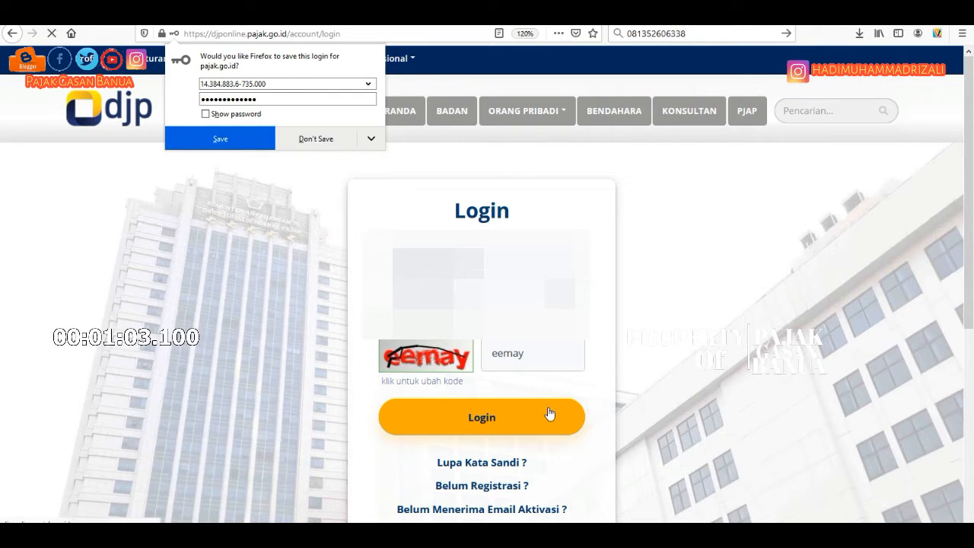
left_click(336, 142)
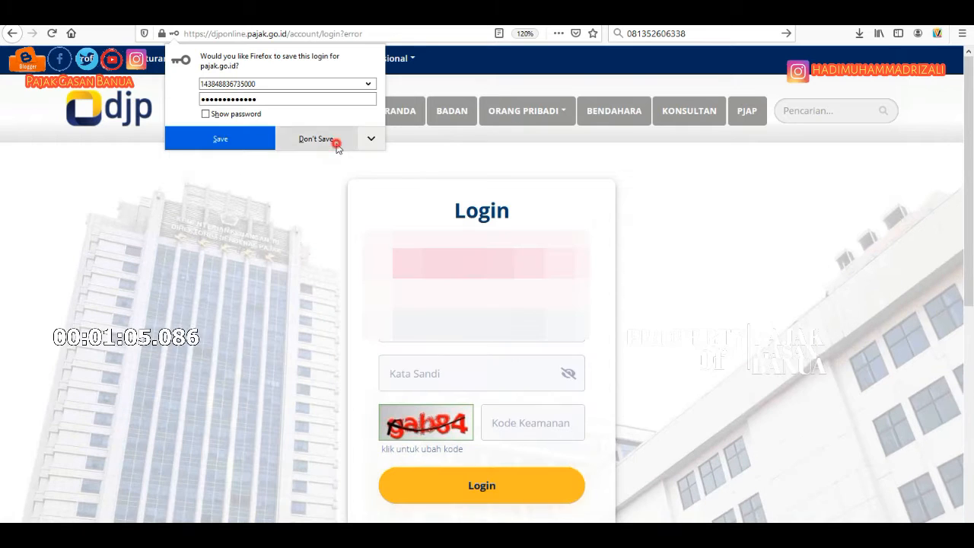
left_click(460, 325)
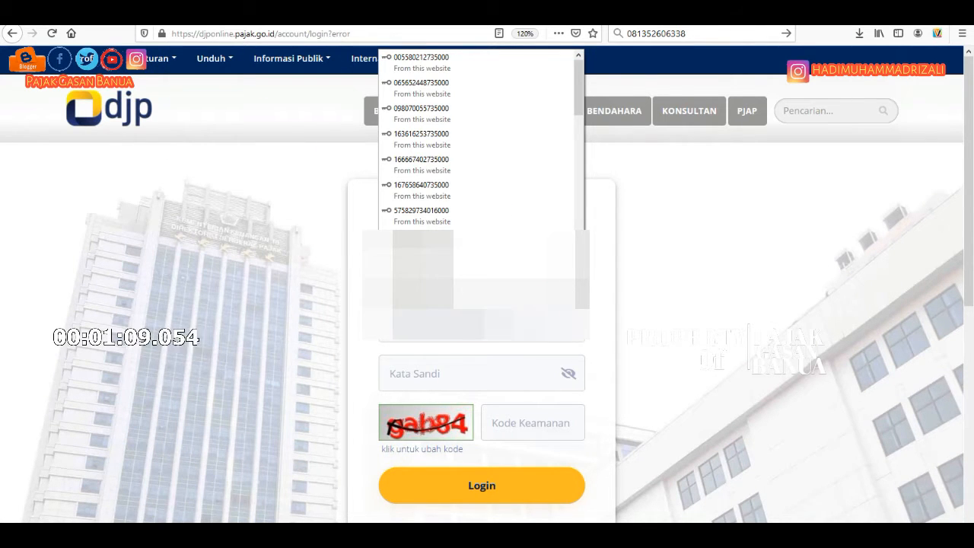
left_click(290, 304)
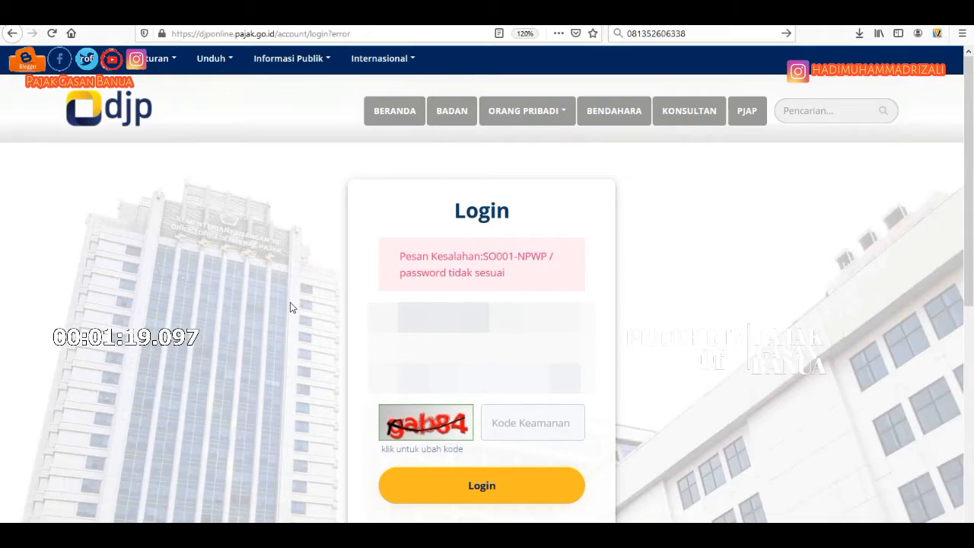
Retype the password and submit the login again, declining to save the details
left_click(559, 387)
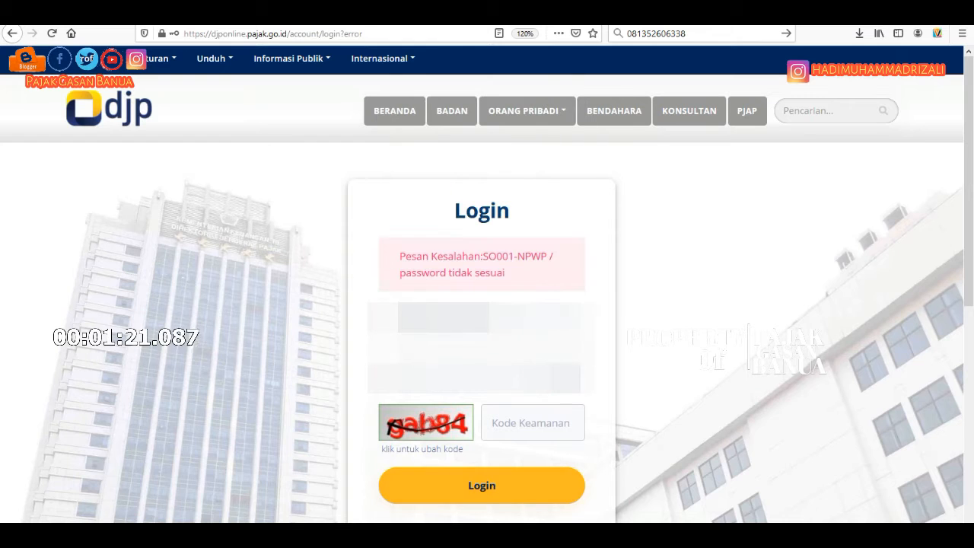
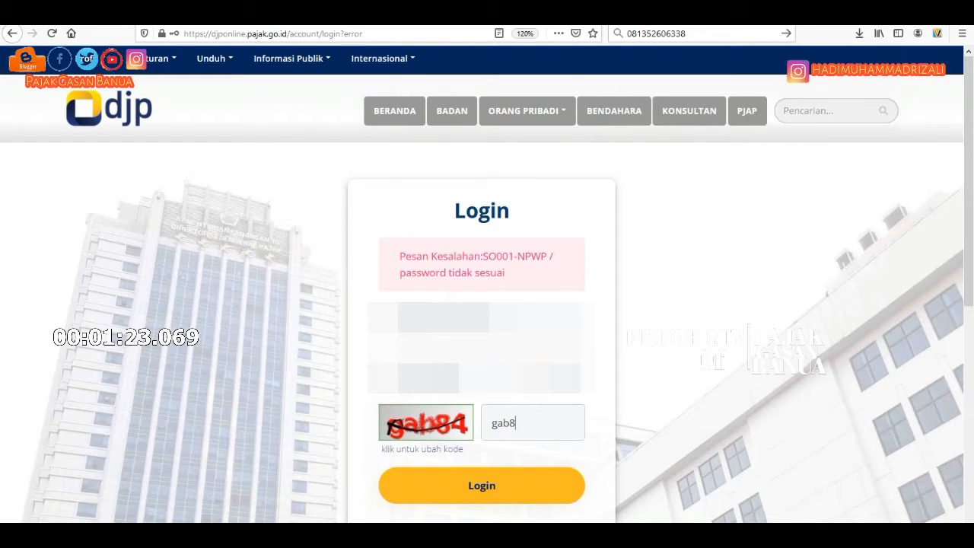
left_click(525, 493)
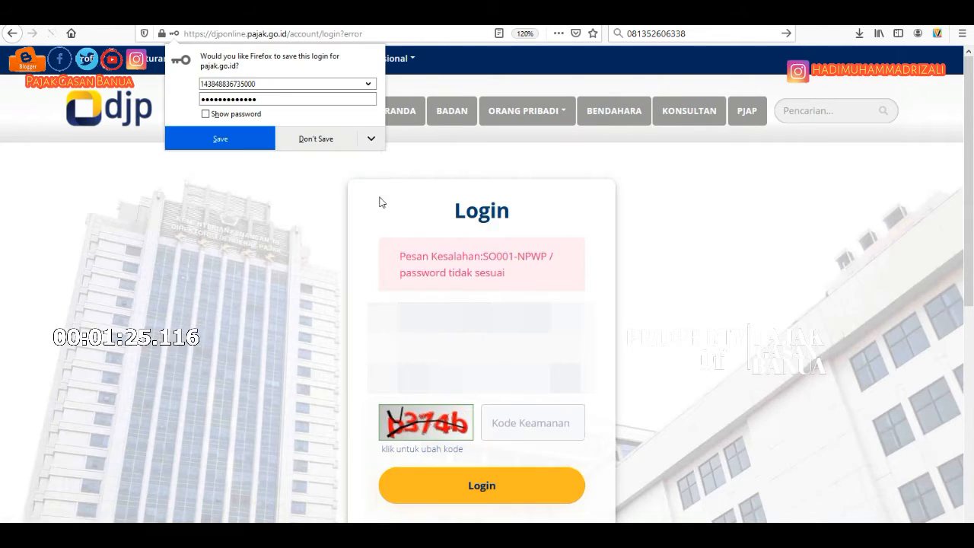
left_click(324, 139)
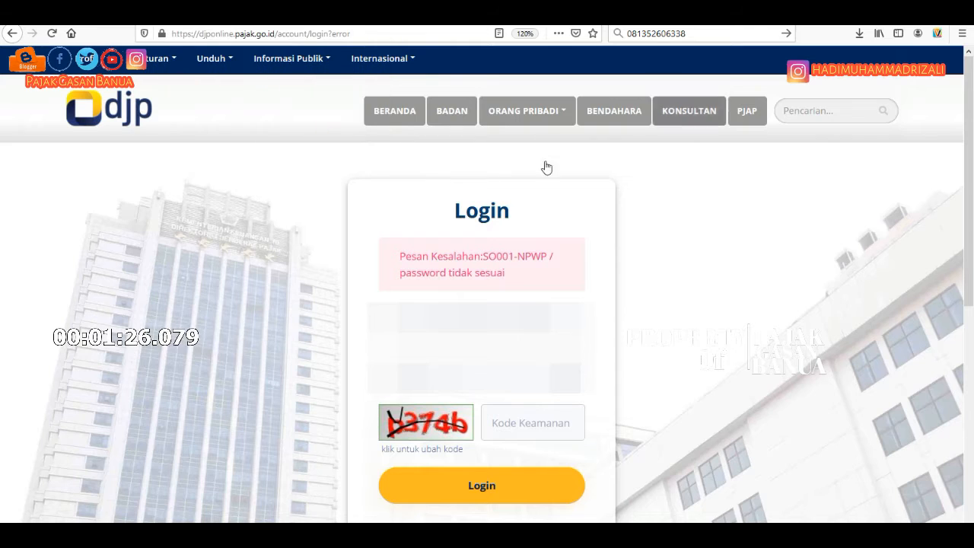
Enter the next security code and resubmit the login, again declining to save
left_click(545, 419)
type("p374b")
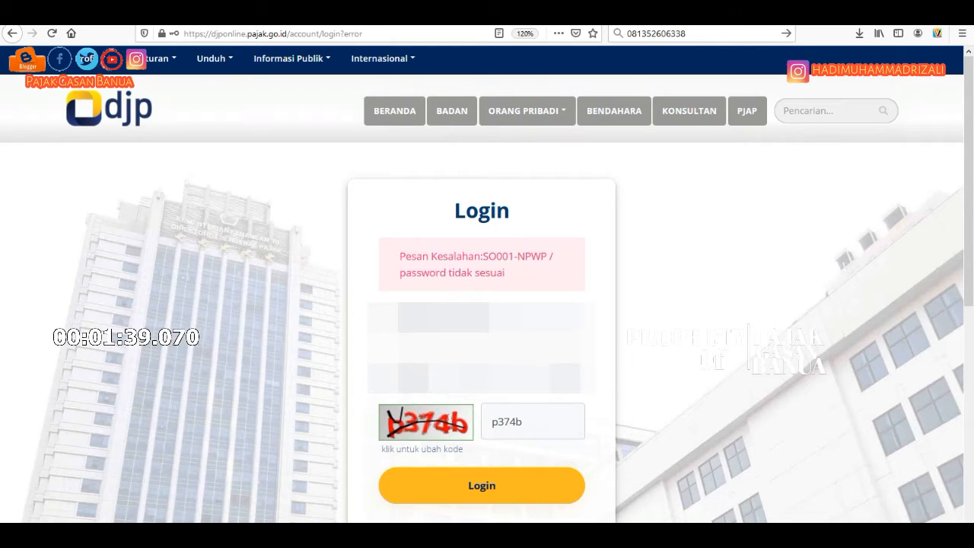
left_click(479, 484)
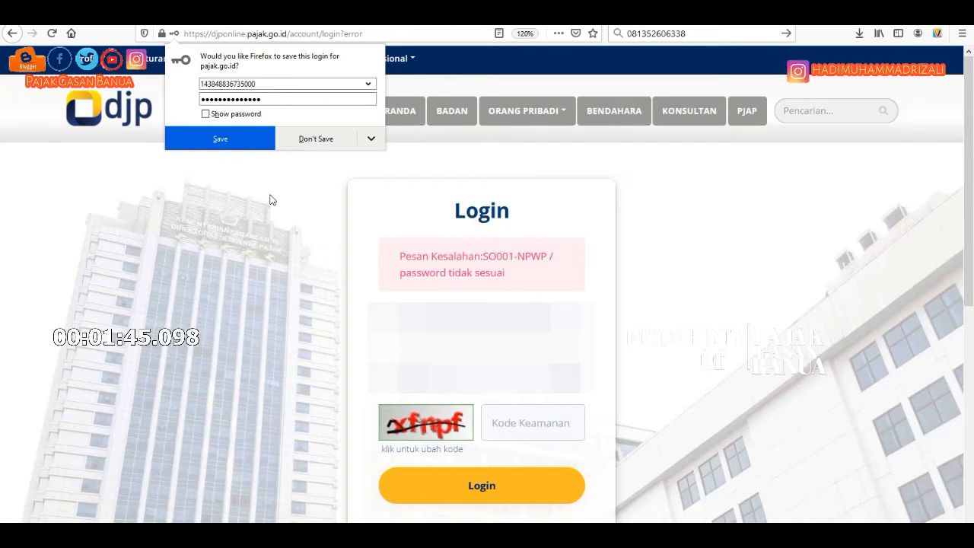
left_click(316, 138)
Retype the password with the latest security code and submit a further login attempt
left_click(471, 318)
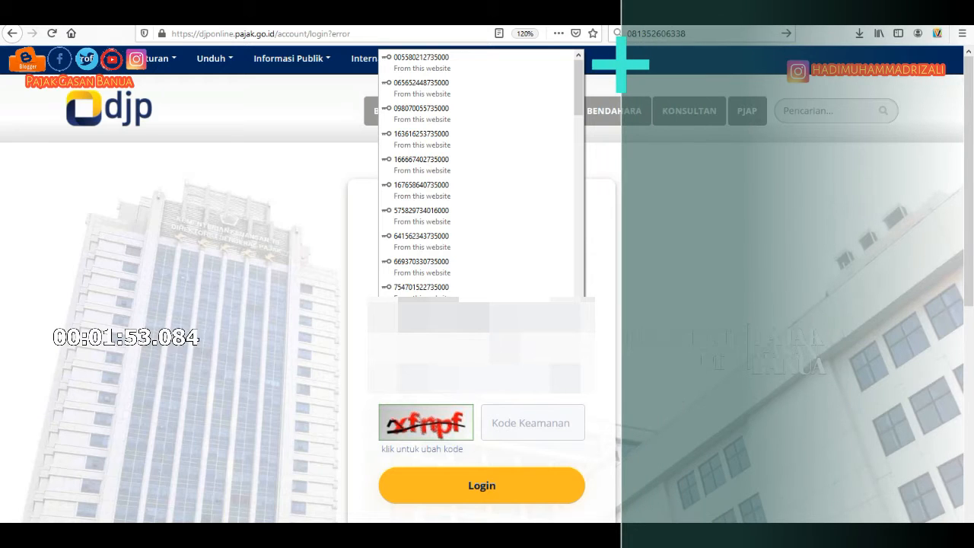
left_click(561, 381)
left_click(560, 379)
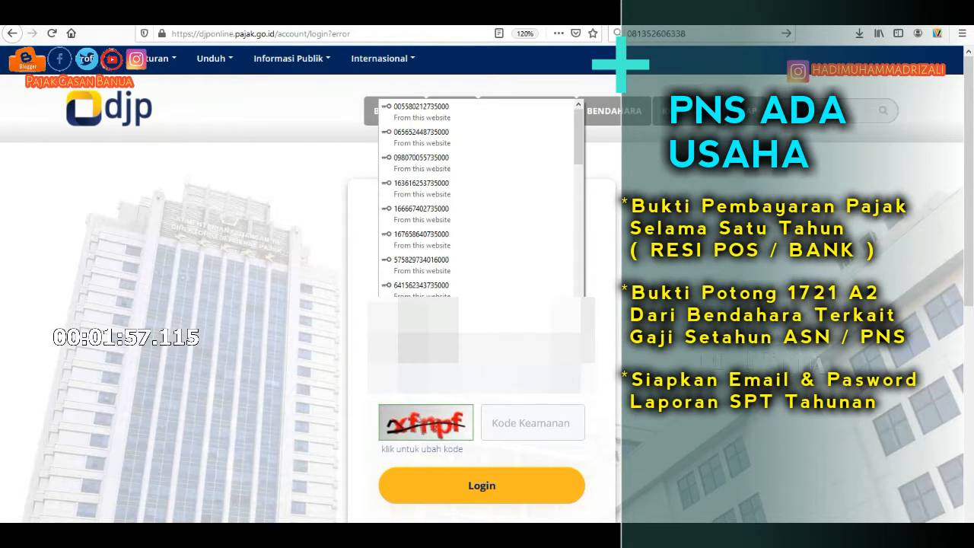
type("*")
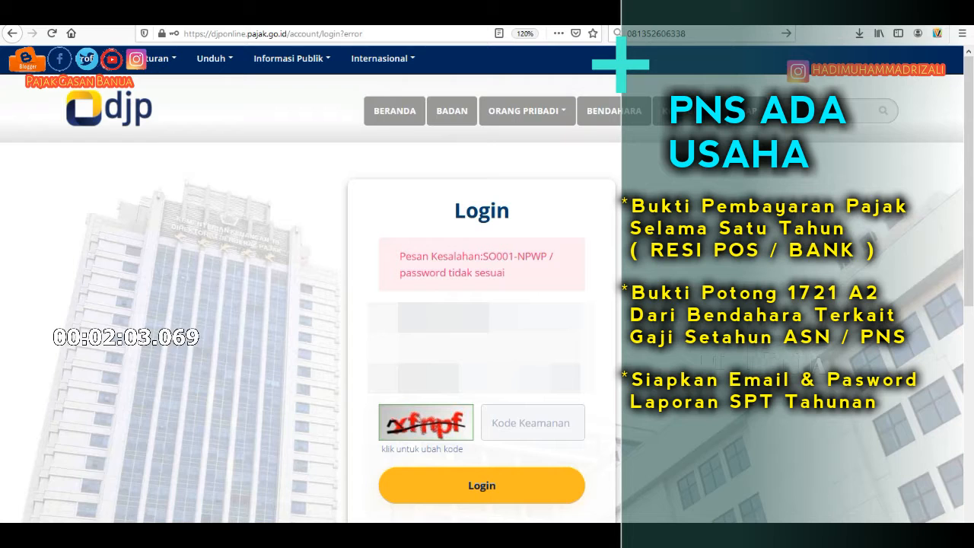
type("xf")
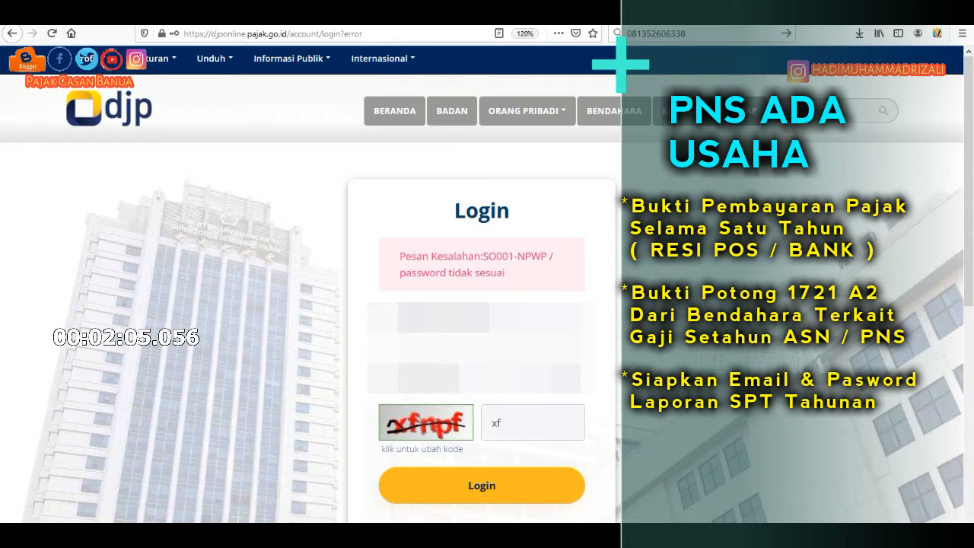
type("npf")
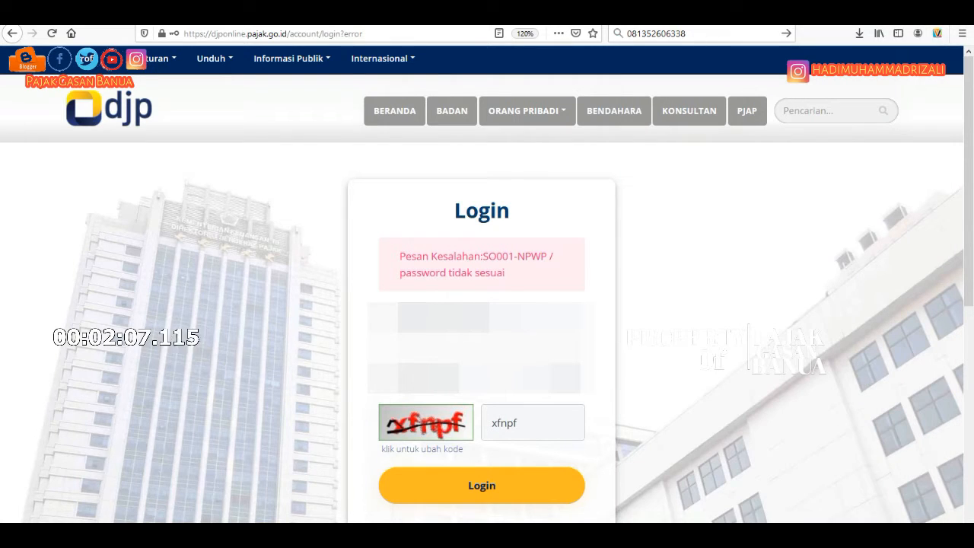
left_click(498, 487)
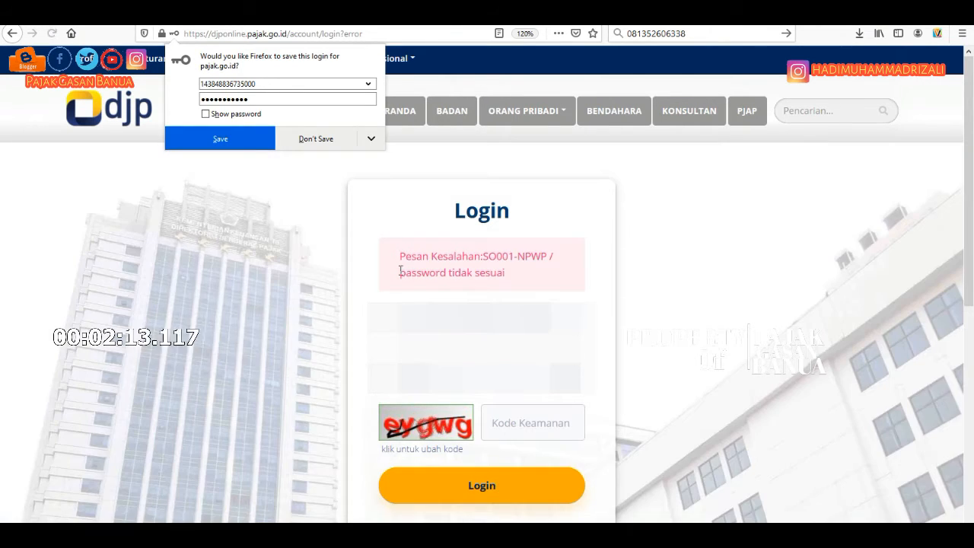
Decline saving the login and open the Lupa Kata Sandi password-reset form
left_click(335, 141)
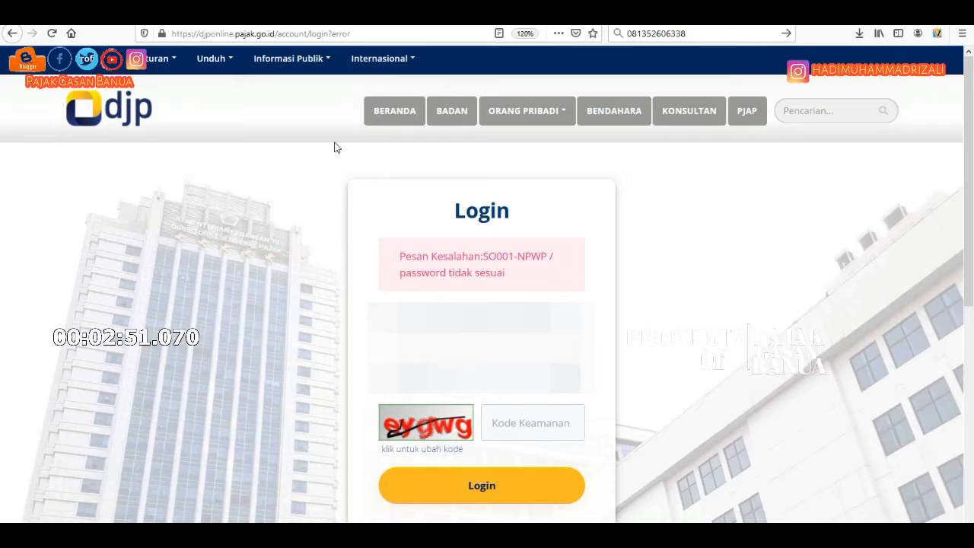
scroll(418, 267, "down", 3)
left_click(507, 373)
Fill the NPWP on the reset form from the saved login and move to the EFIN field
left_click(554, 262)
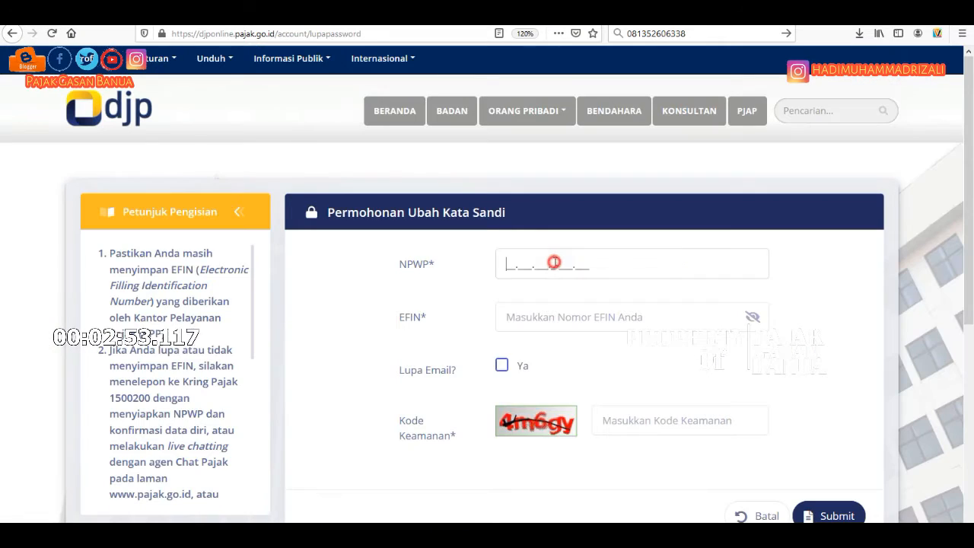
key("ctrl+v")
left_click(833, 297)
left_click(708, 314)
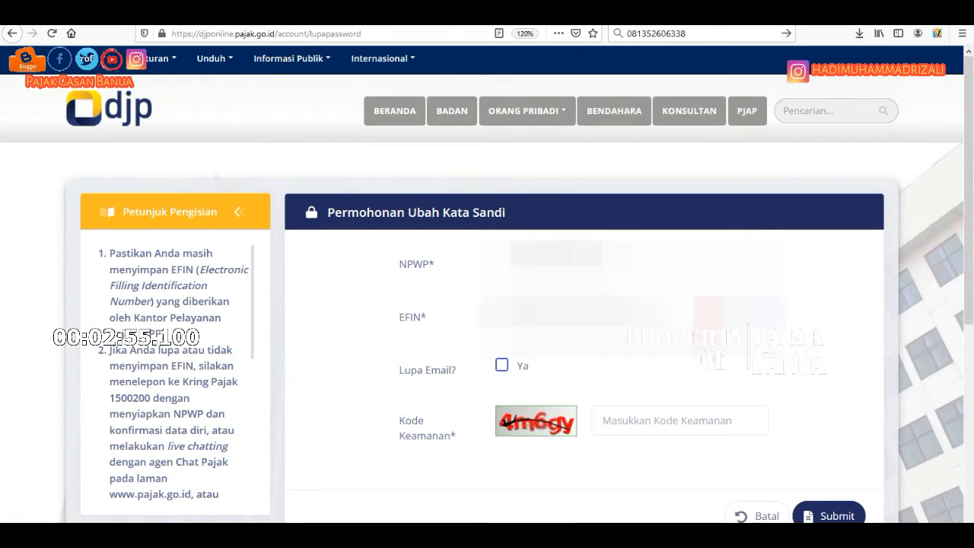
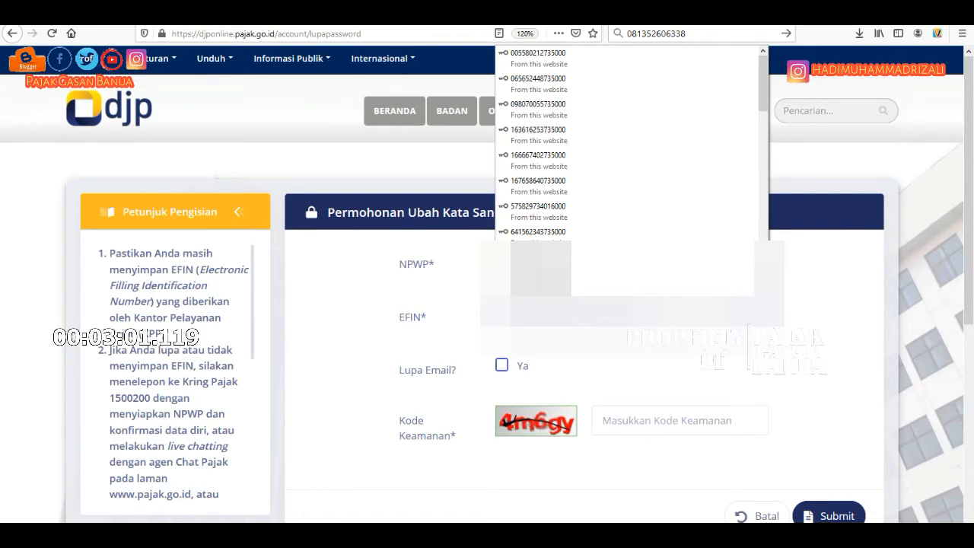
Request a password reset with 'Lupa Email? Ya', a new YOPmail address and the security code
key("ctrl+v")
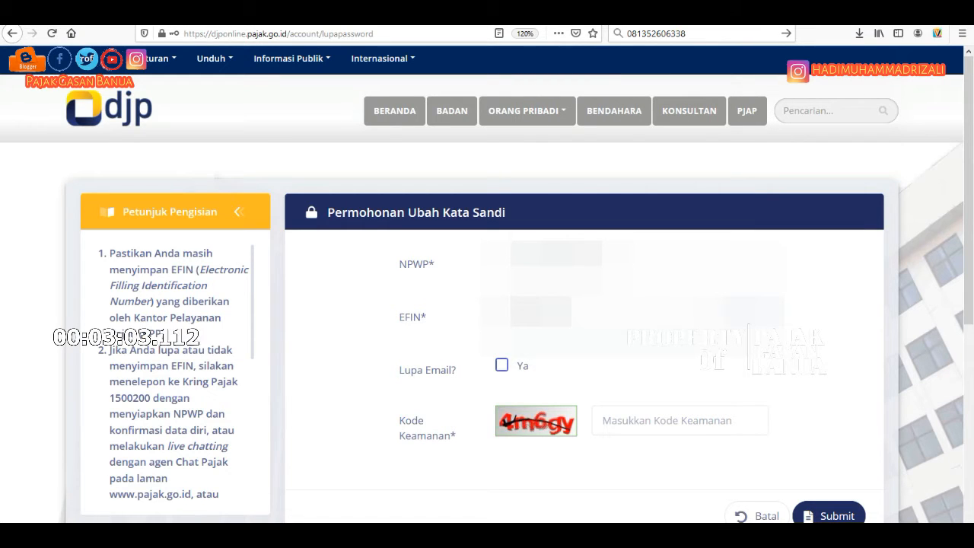
left_click(501, 365)
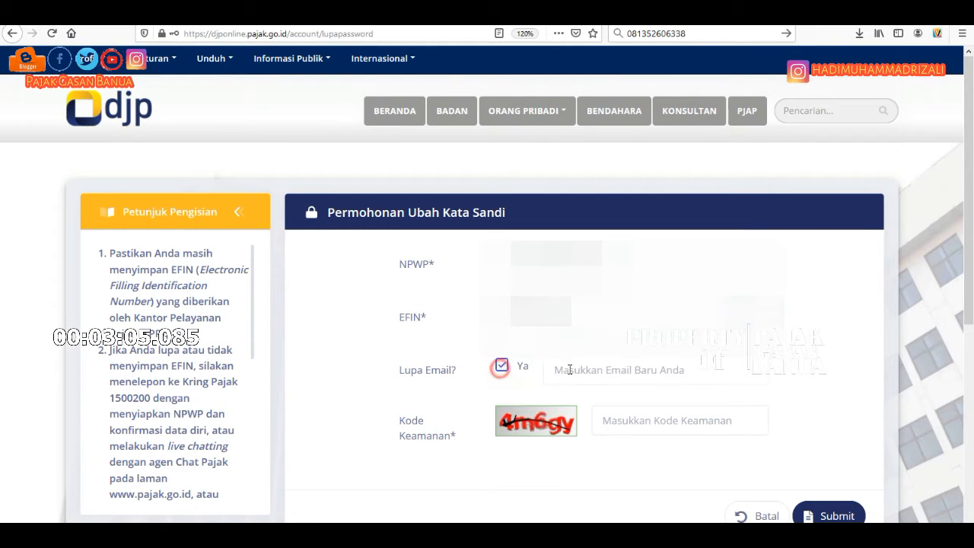
left_click(584, 370)
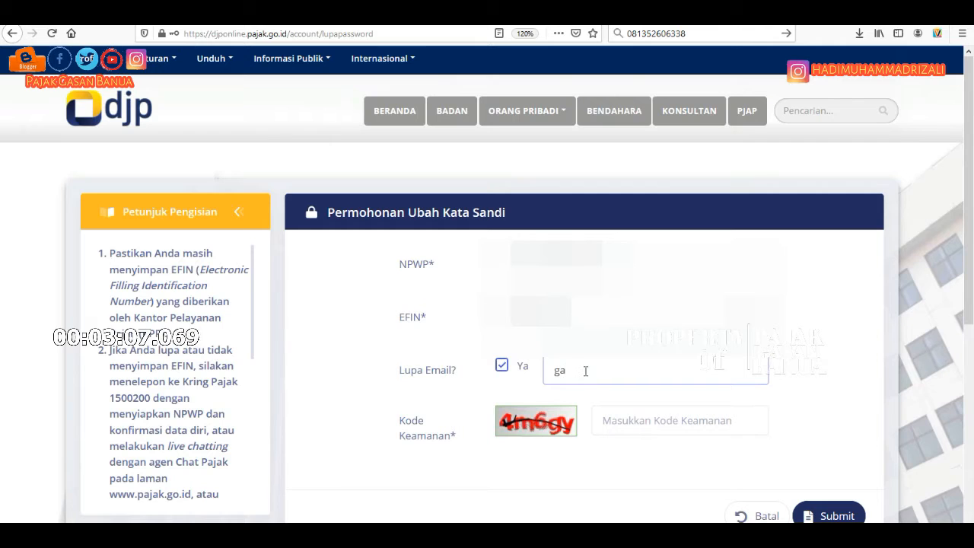
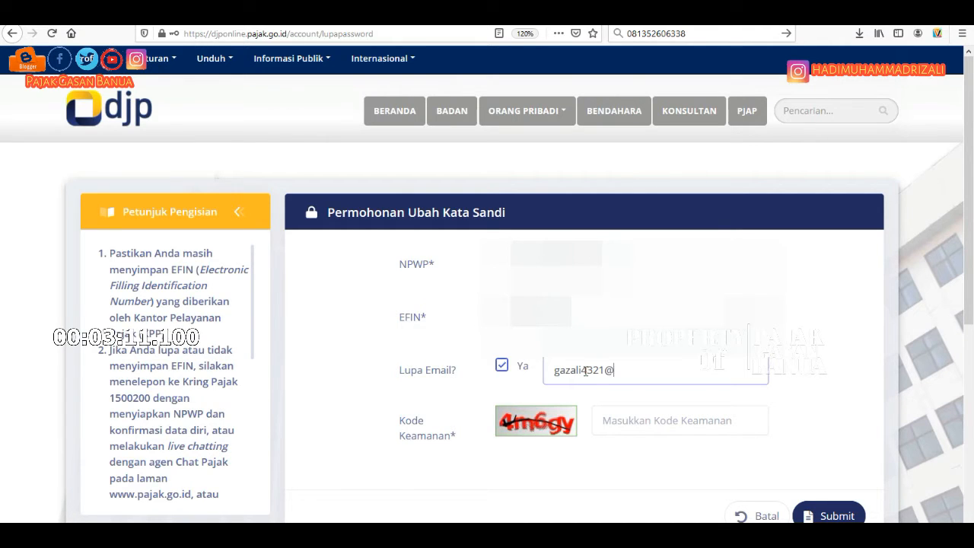
left_click(594, 421)
left_click(636, 415)
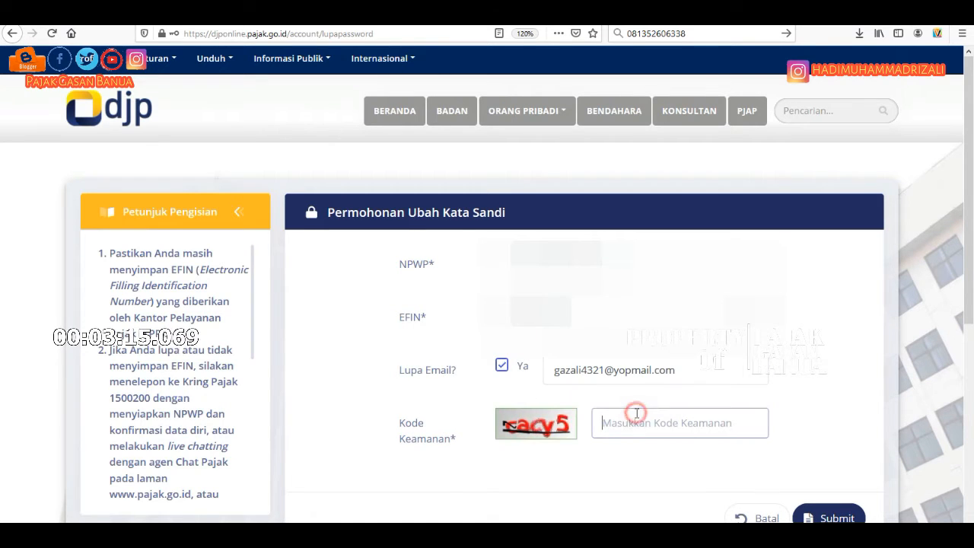
type("cacy5")
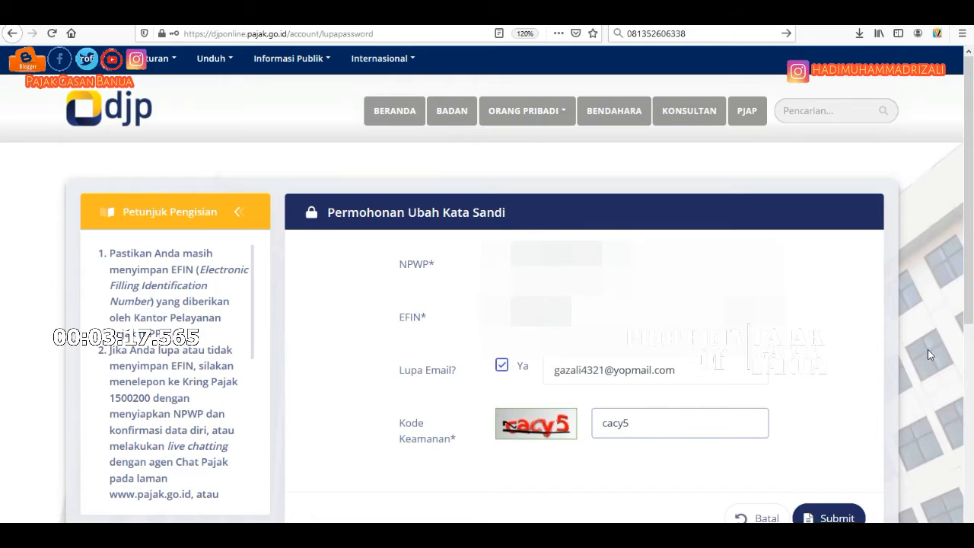
scroll(928, 349, "down", 1)
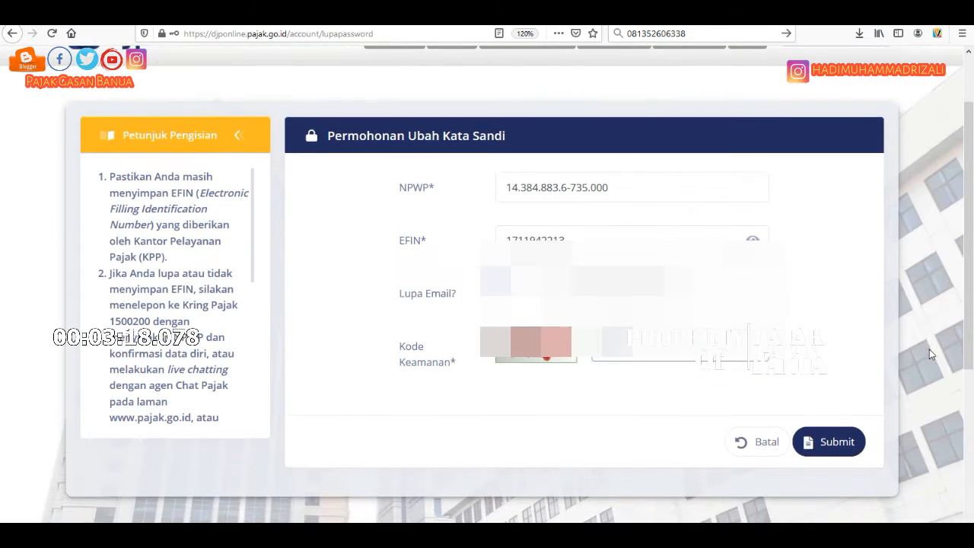
left_click(850, 449)
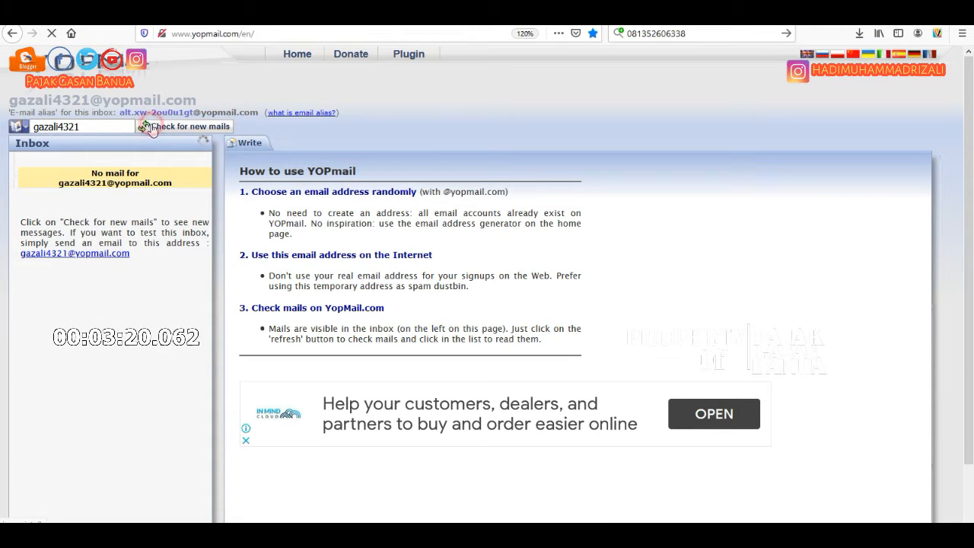
Open the DJP reset e-mail in YOPmail, pass reCAPTCHA and follow the UBAH PASSWORD link
left_click(150, 128)
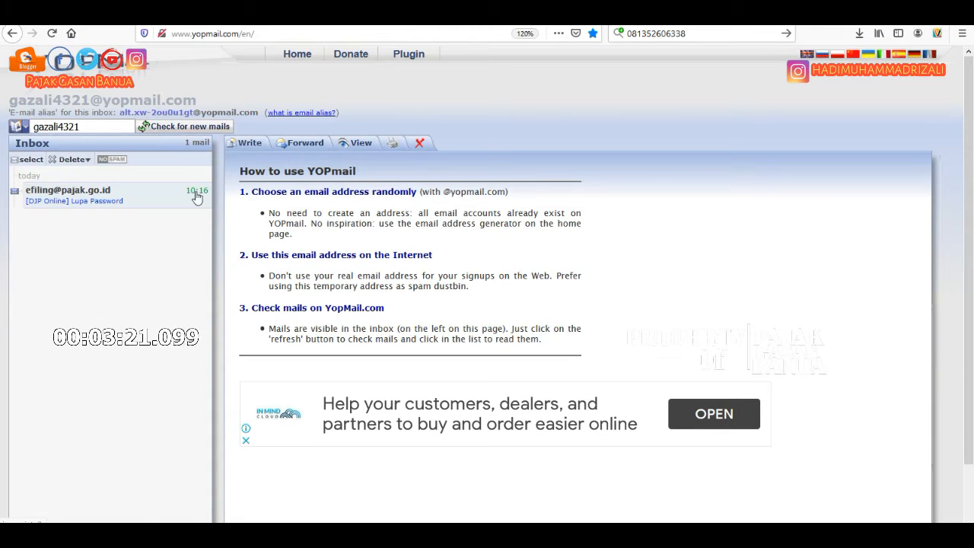
left_click(197, 196)
left_click(267, 260)
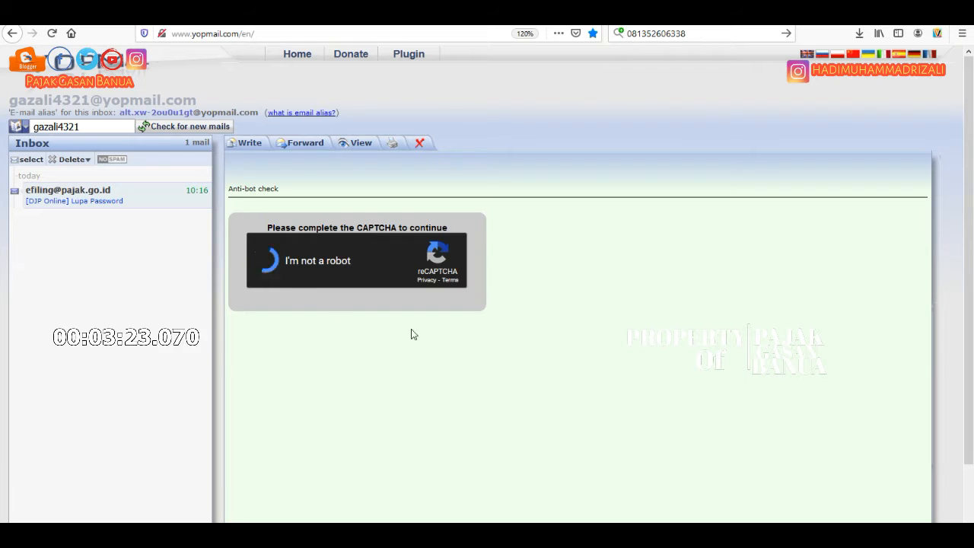
scroll(588, 357, "down", 2)
left_click(584, 404)
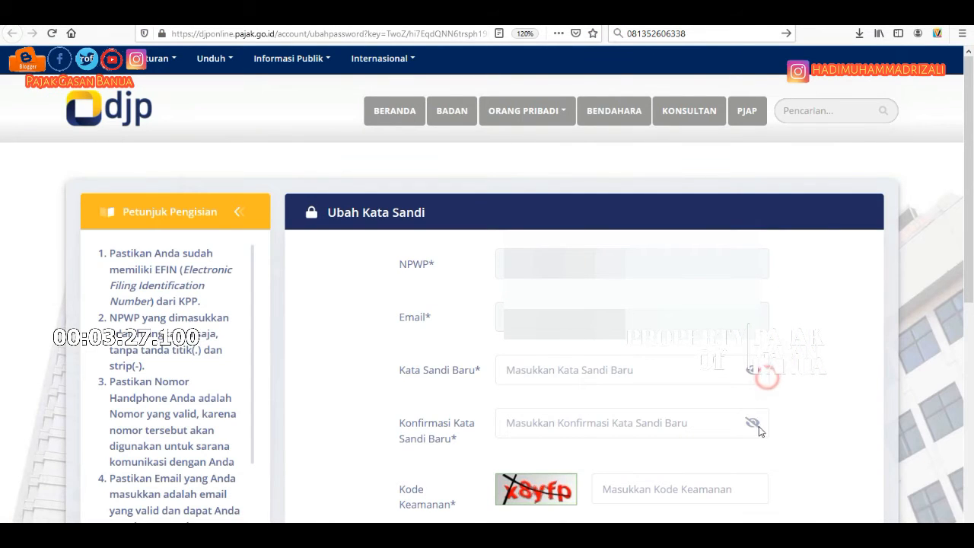
Enter the new password in Kata Sandi Baru and Konfirmasi, plus the Kode Keamanan
left_click(759, 426)
scroll(758, 426, "down", 1)
left_click(641, 293)
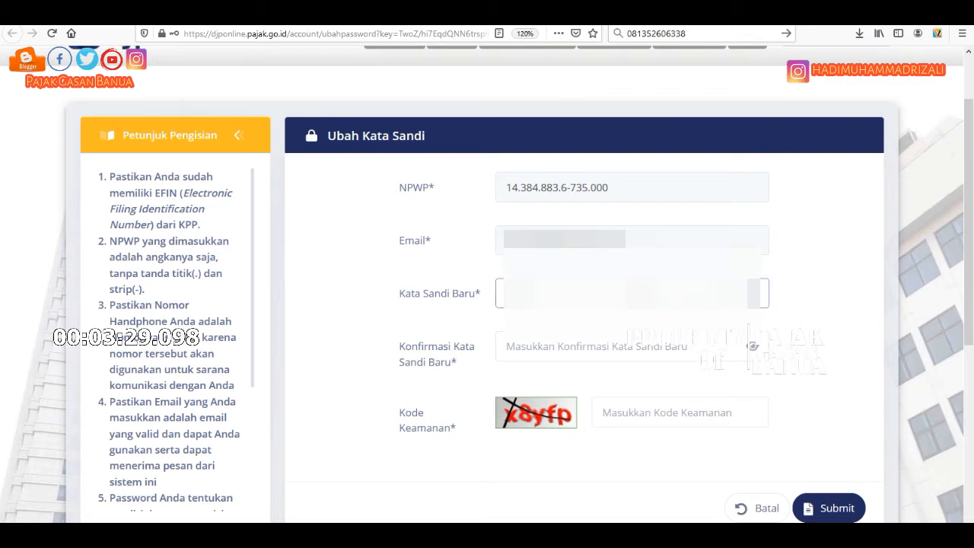
key("Tab")
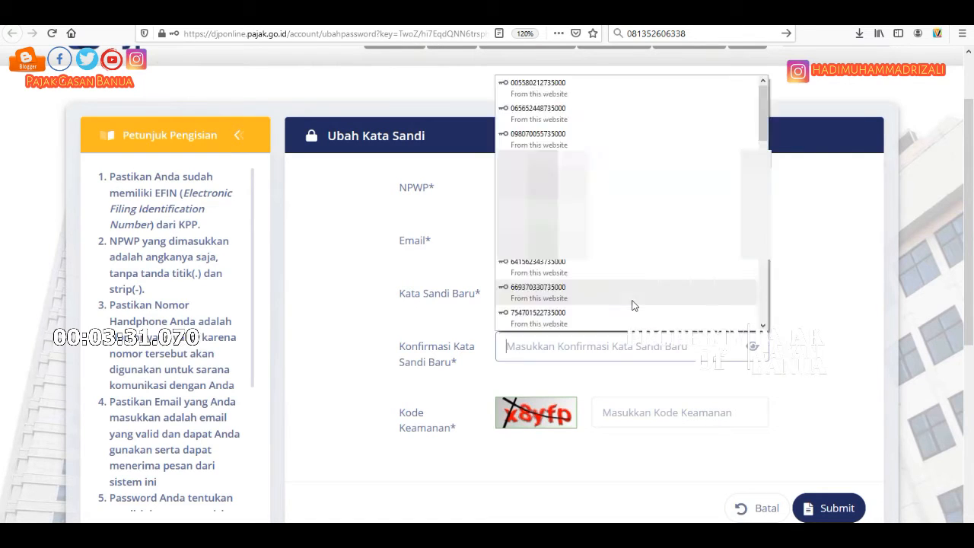
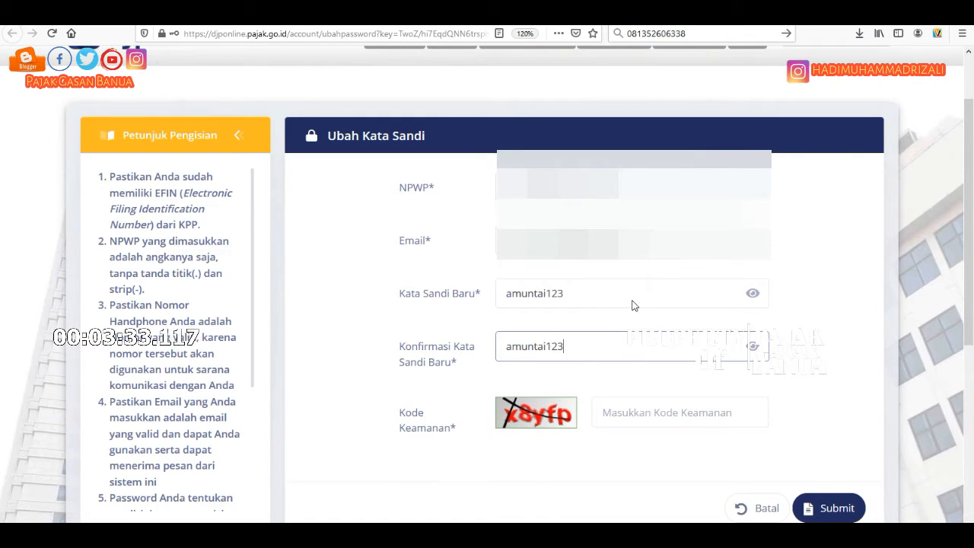
key("Tab")
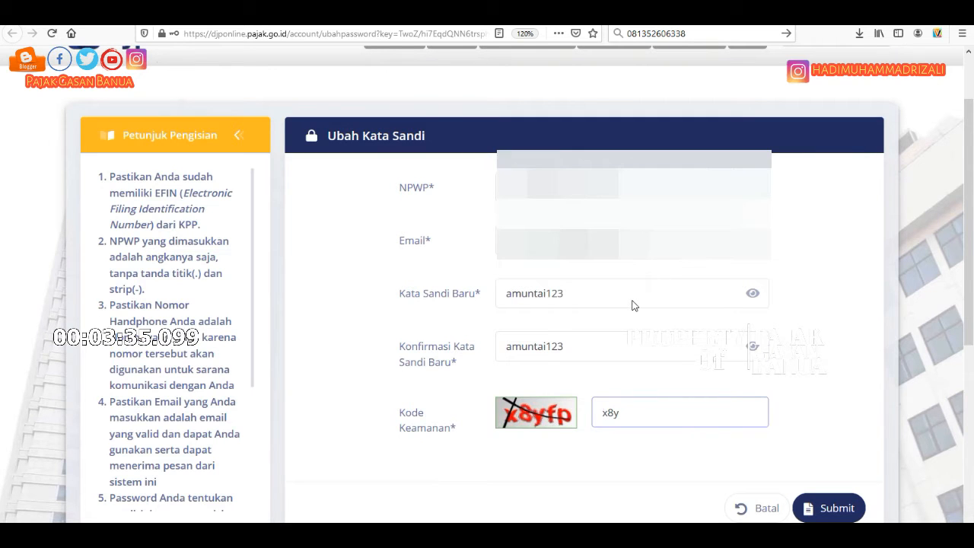
Submit the password change and acknowledge the SUKSES message
left_click(823, 502)
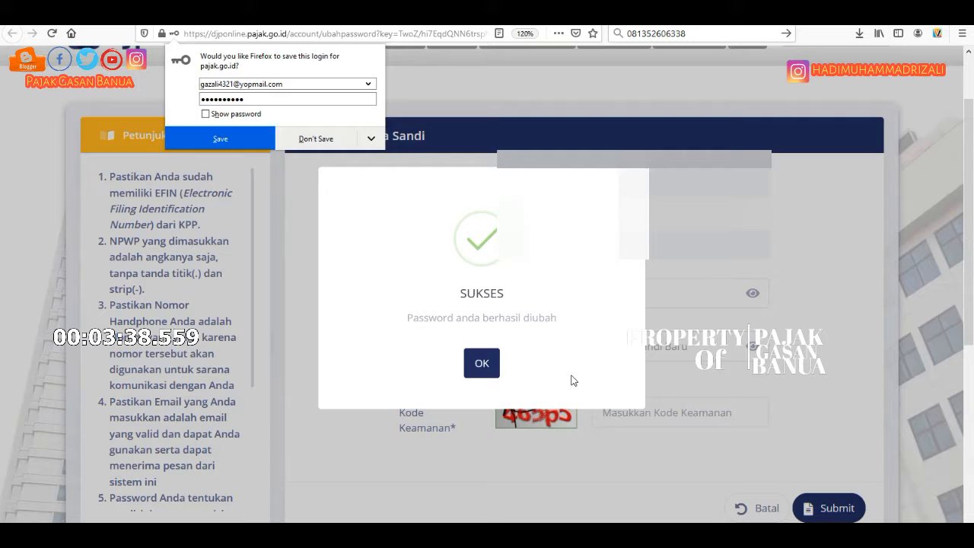
left_click(569, 373)
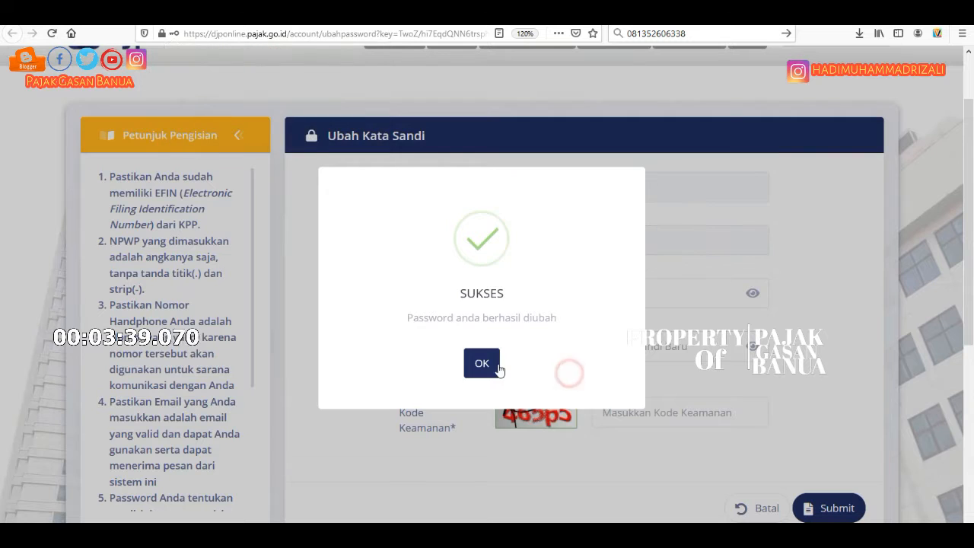
left_click(498, 366)
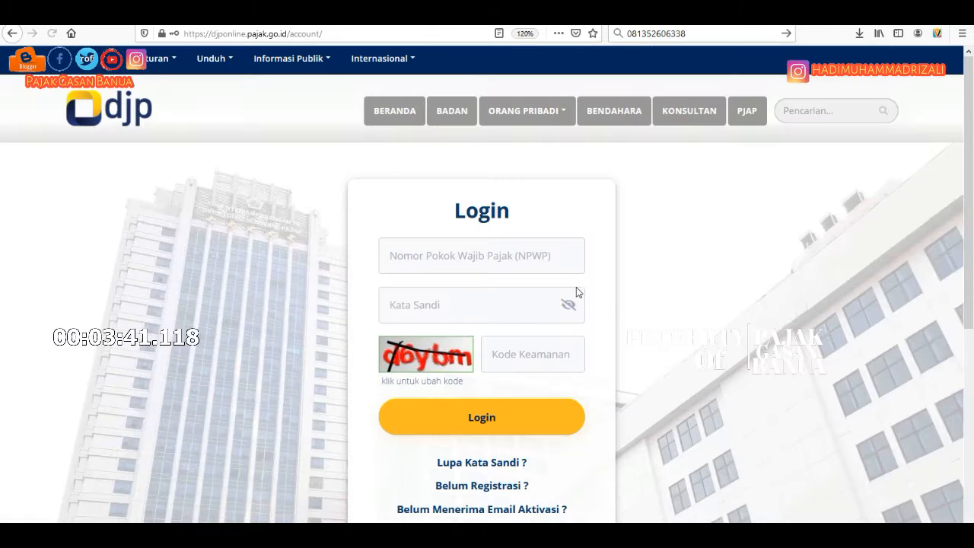
Log in with the saved NPWP, the account password and the security code
left_click(571, 265)
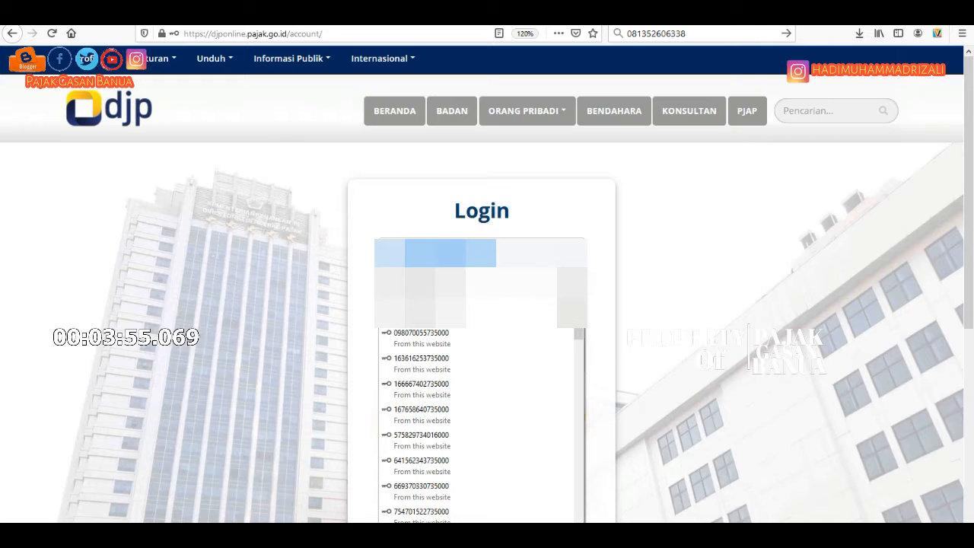
left_click(659, 316)
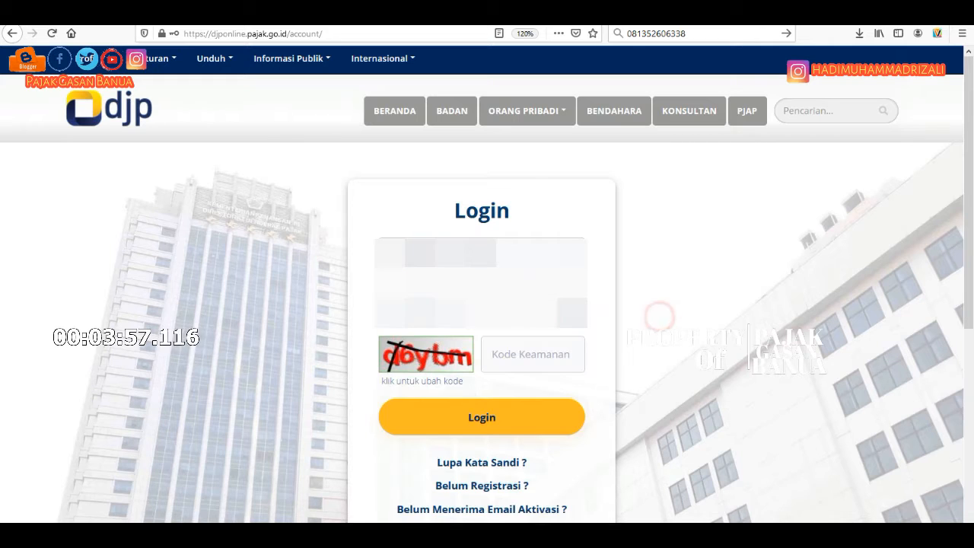
left_click(541, 310)
left_click(541, 310)
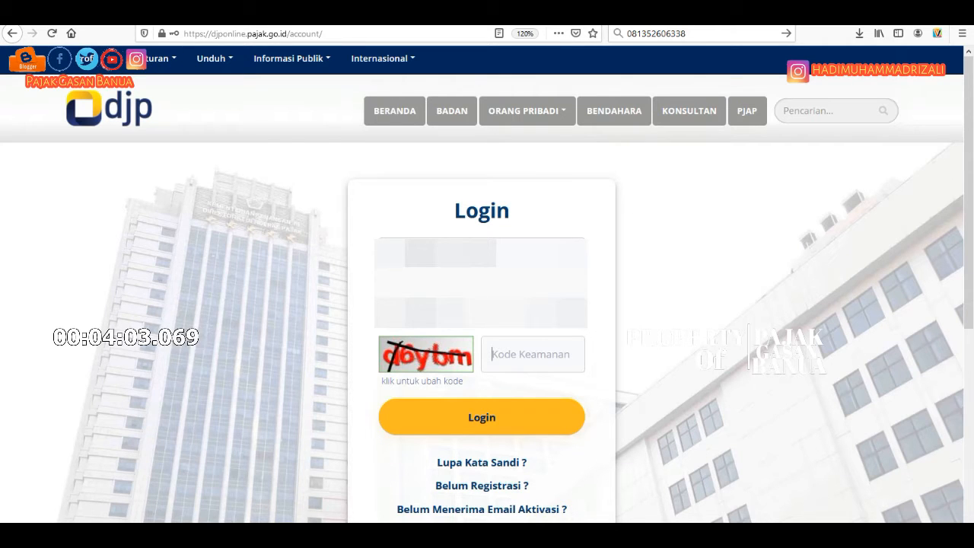
type("d6")
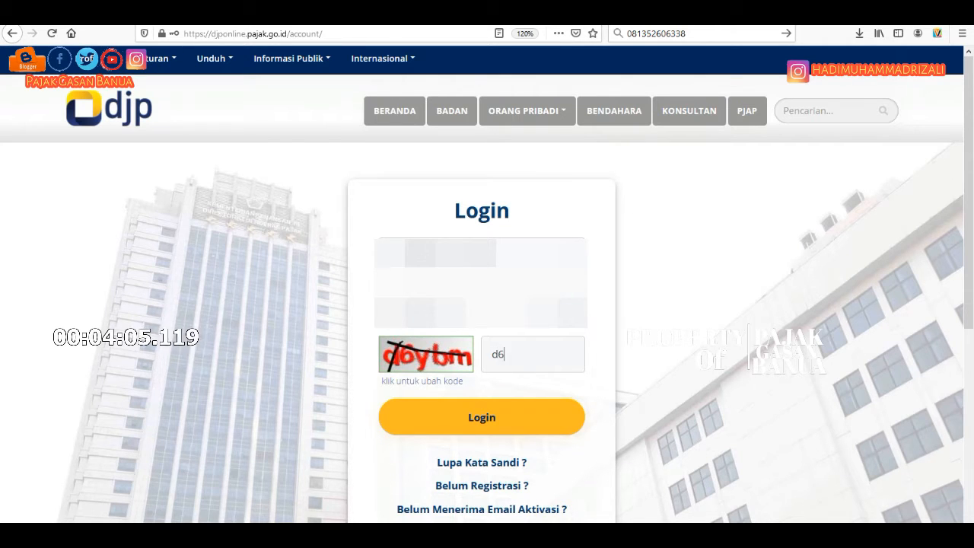
type("ybm")
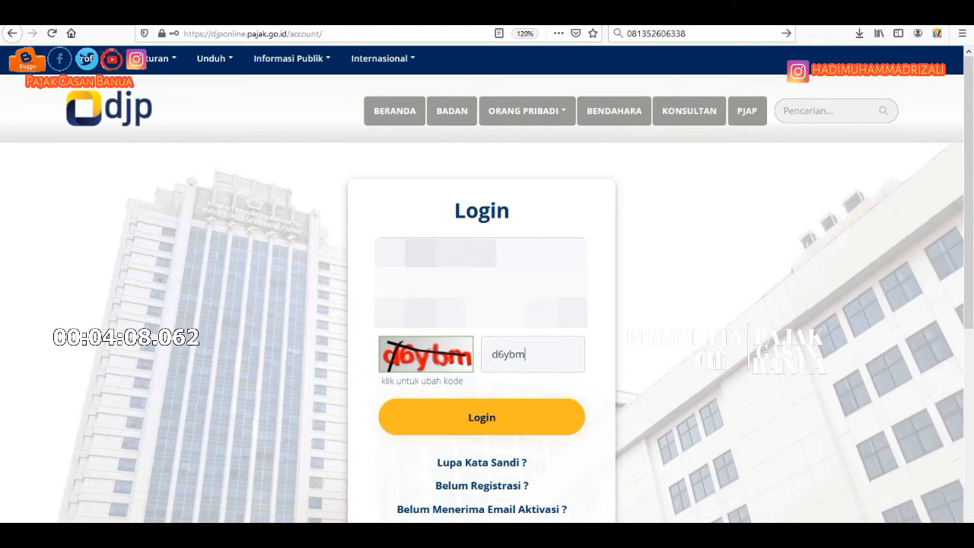
left_click(555, 410)
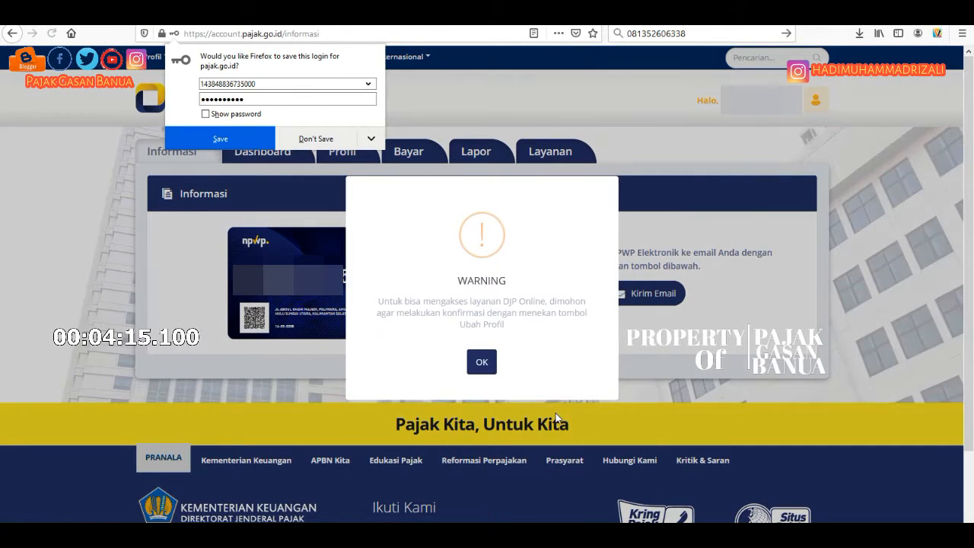
Dismiss Firefox's save-login prompt and accept the WARNING to go to the Profil page
left_click(534, 366)
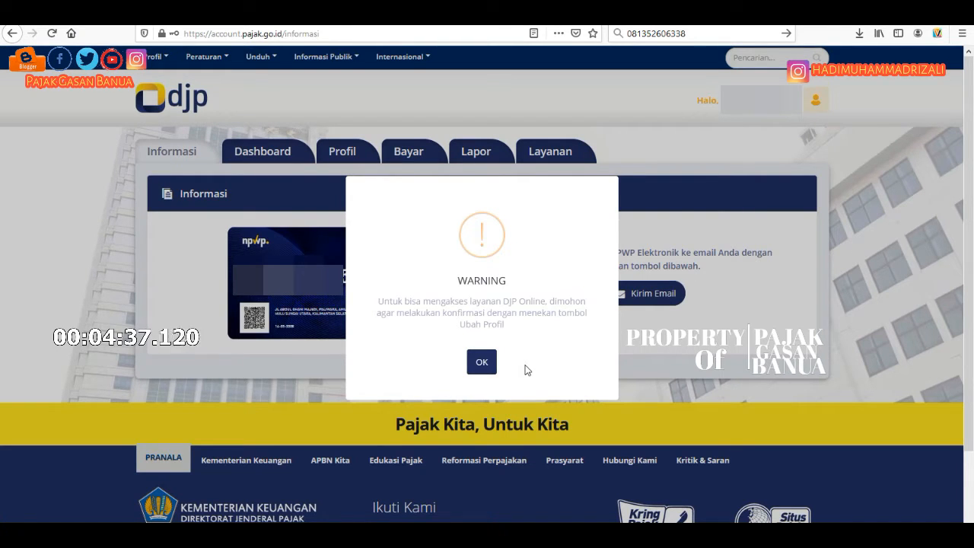
left_click(481, 362)
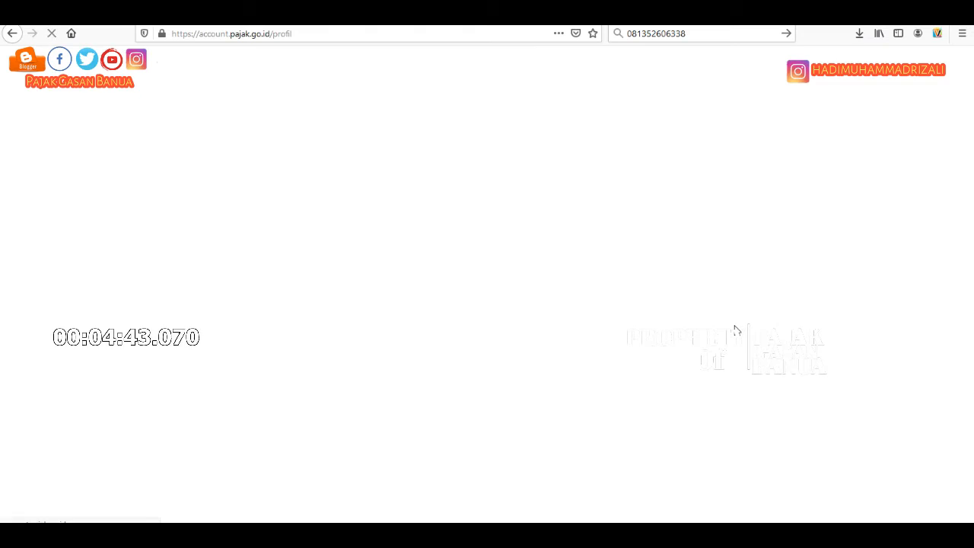
Confirm the profile with Ya in the change dialog and close the Sukses message
scroll(735, 329, "down", 4)
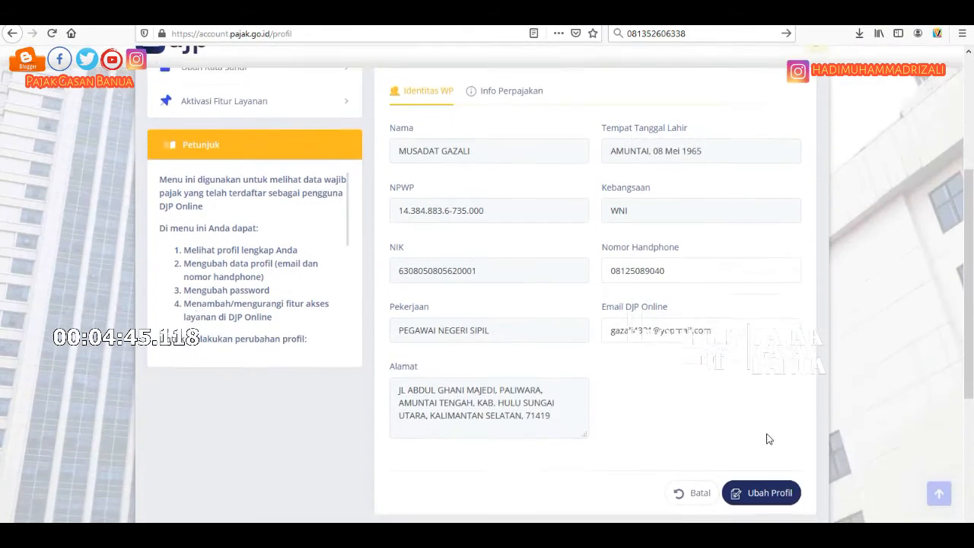
left_click(765, 469)
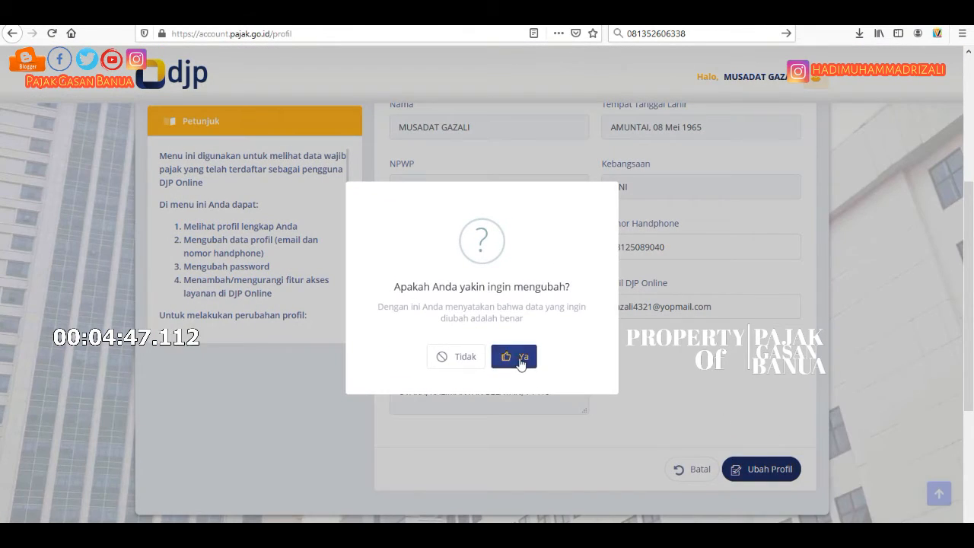
left_click(522, 357)
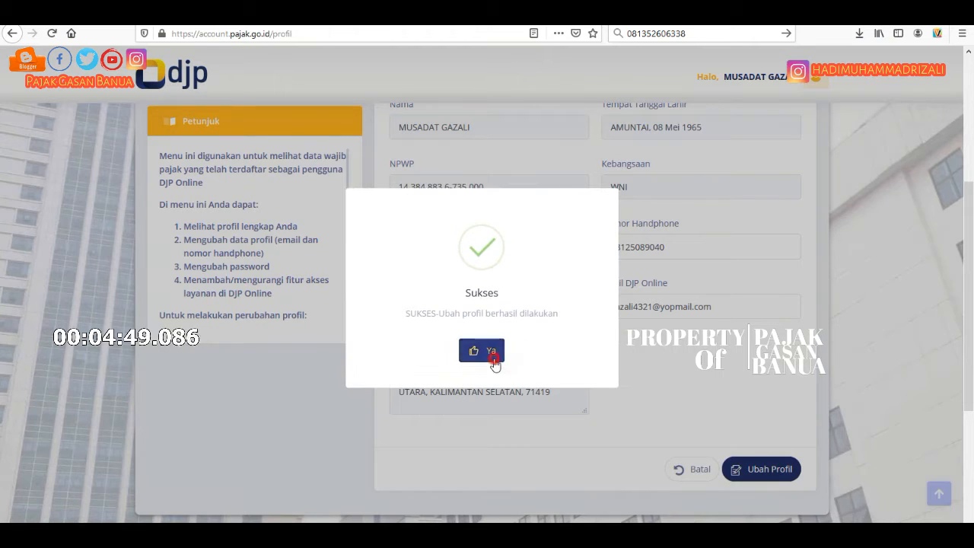
left_click(492, 351)
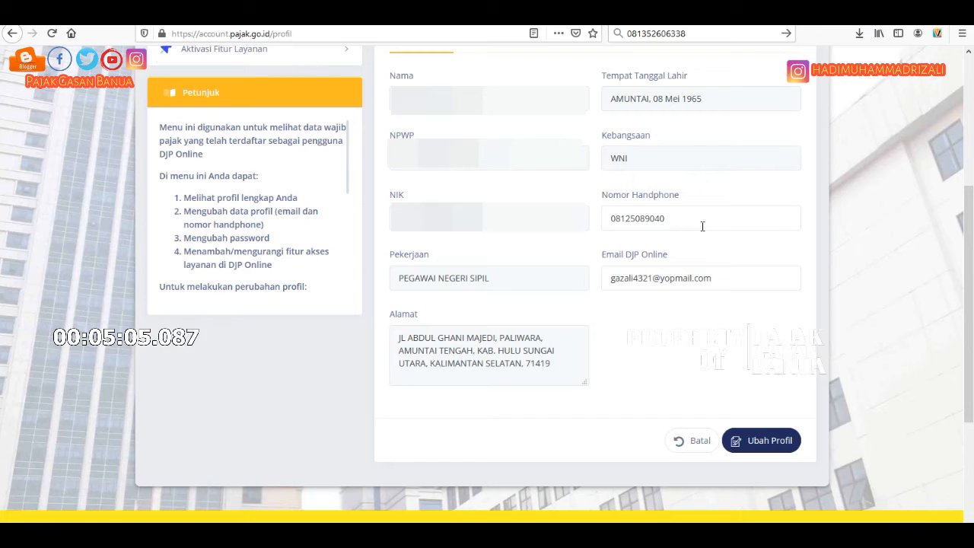
Replace the Nomor Handphone with the new mobile number and request an SMS verification code
double_click(694, 226)
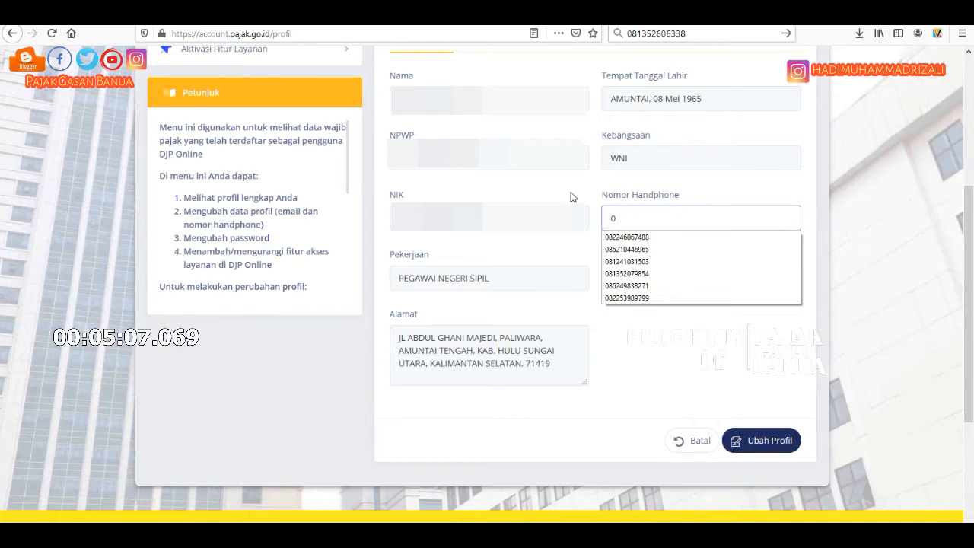
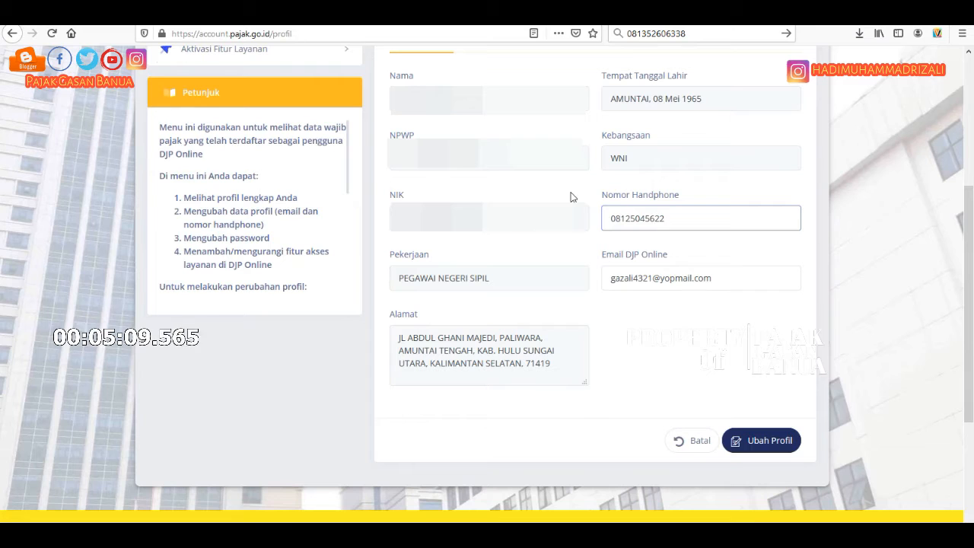
left_click(766, 445)
left_click(514, 355)
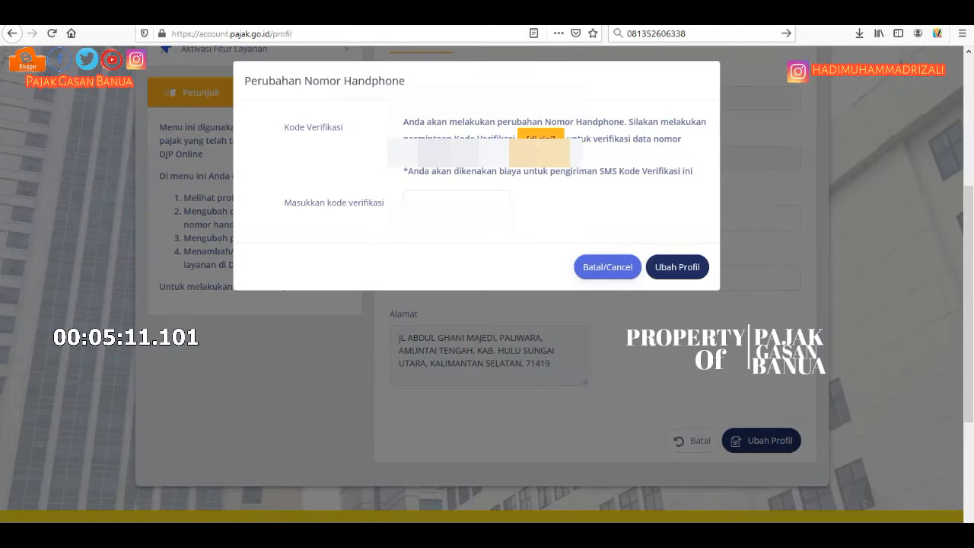
left_click(533, 147)
left_click(490, 357)
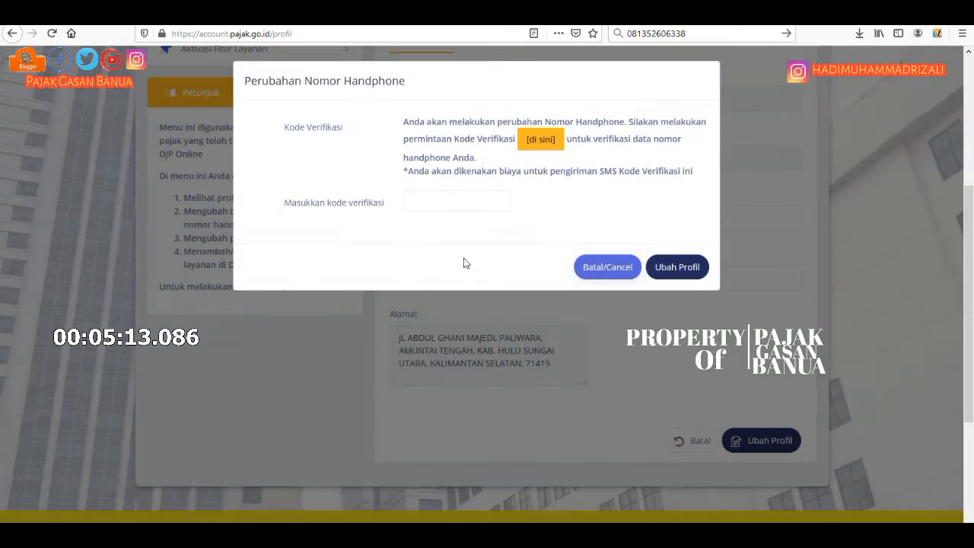
Enter the SMS verification code and save the phone number change
left_click(460, 191)
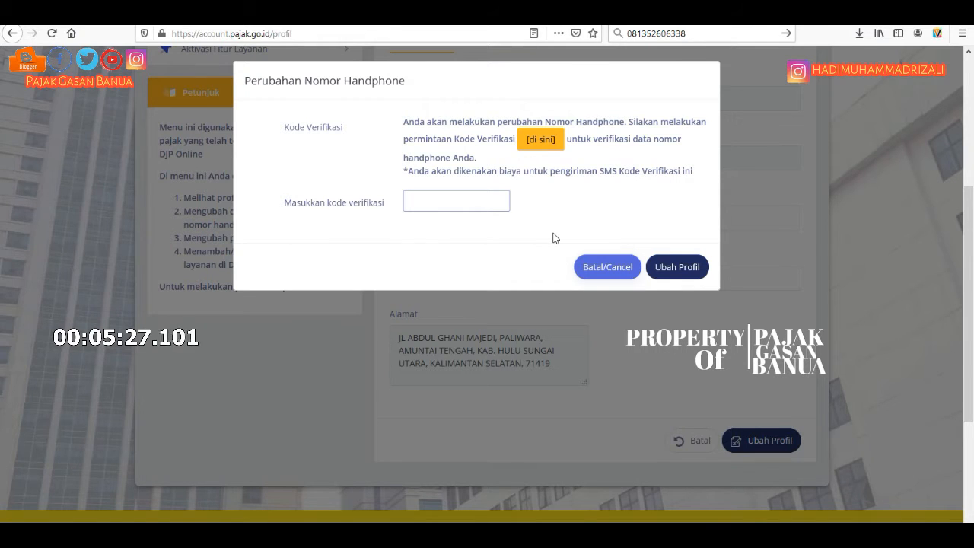
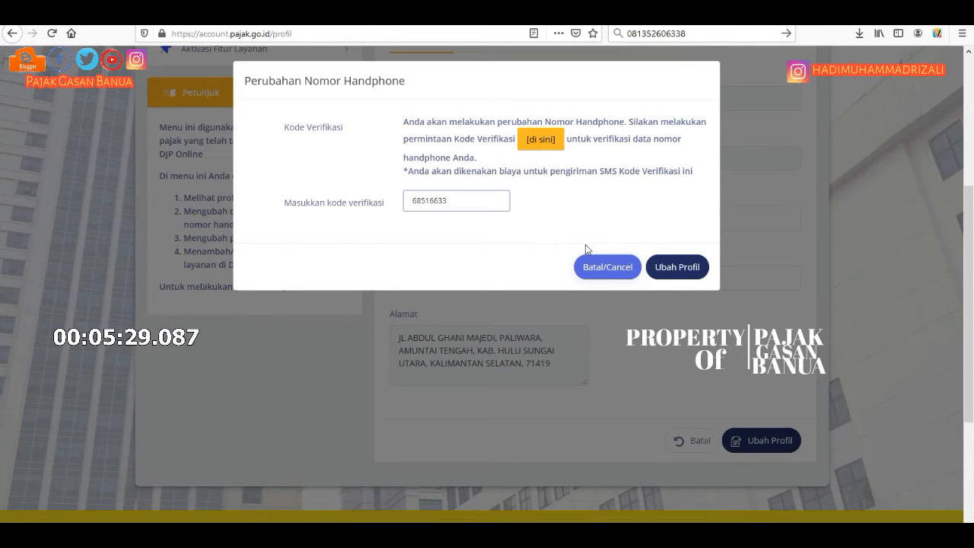
left_click(683, 270)
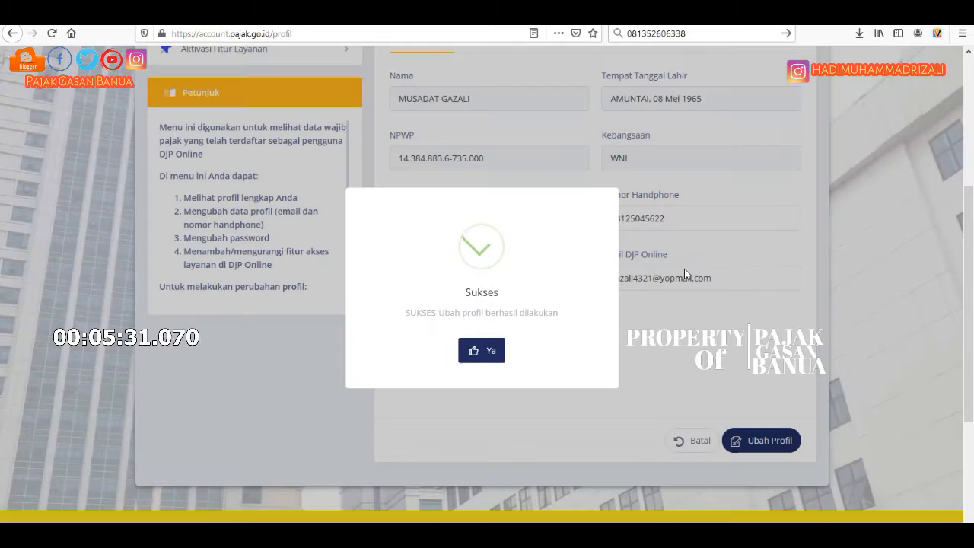
left_click(491, 350)
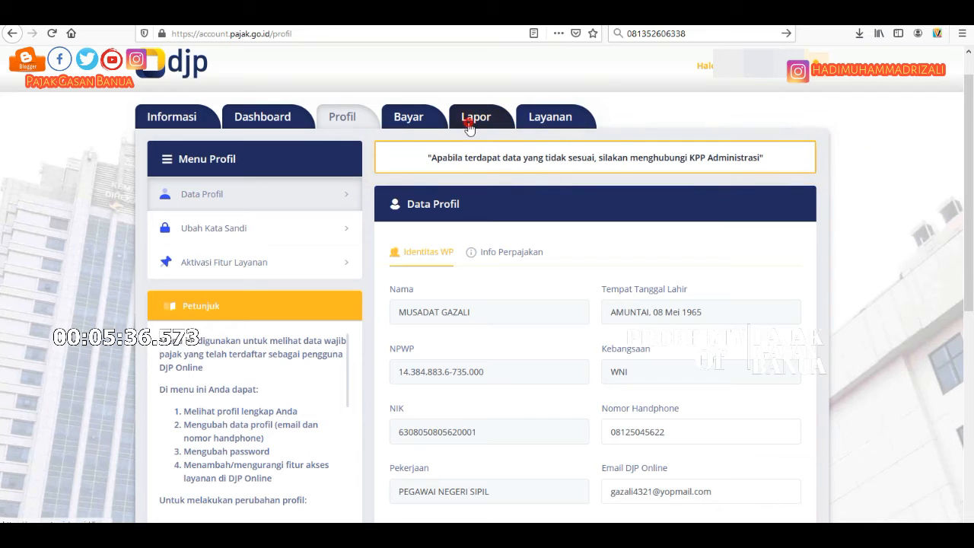
From the Lapor page, open the e-Form service in a new tab
left_click(472, 122)
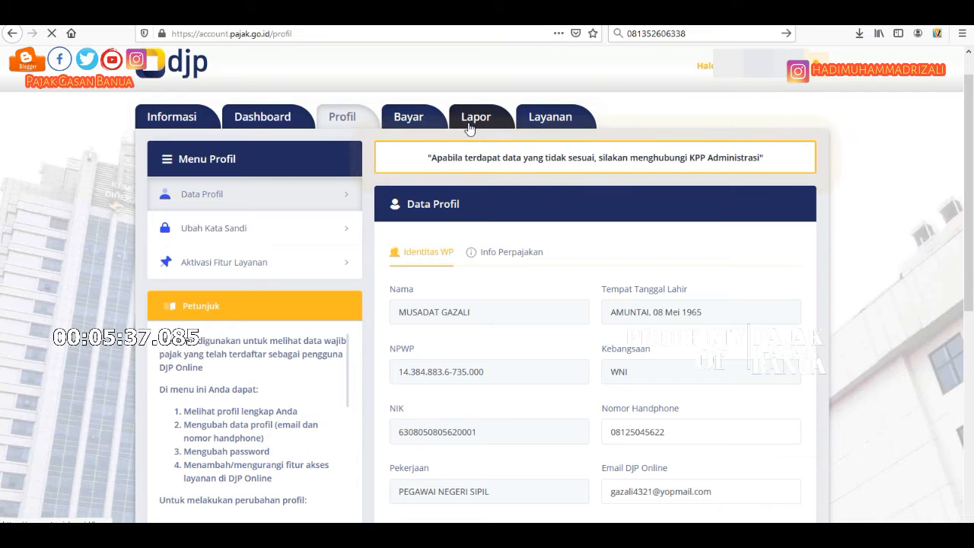
scroll(971, 215, "down", 1)
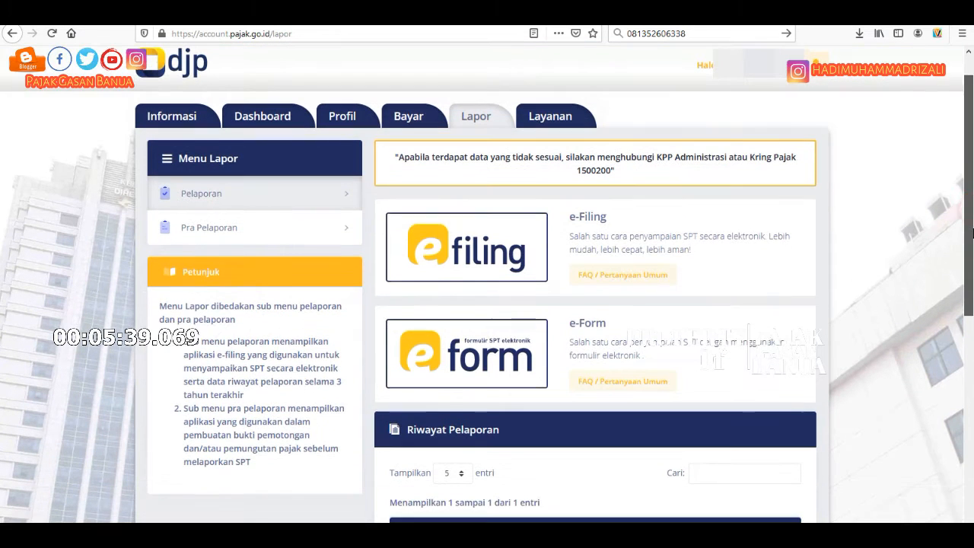
right_click(510, 348)
left_click(533, 355)
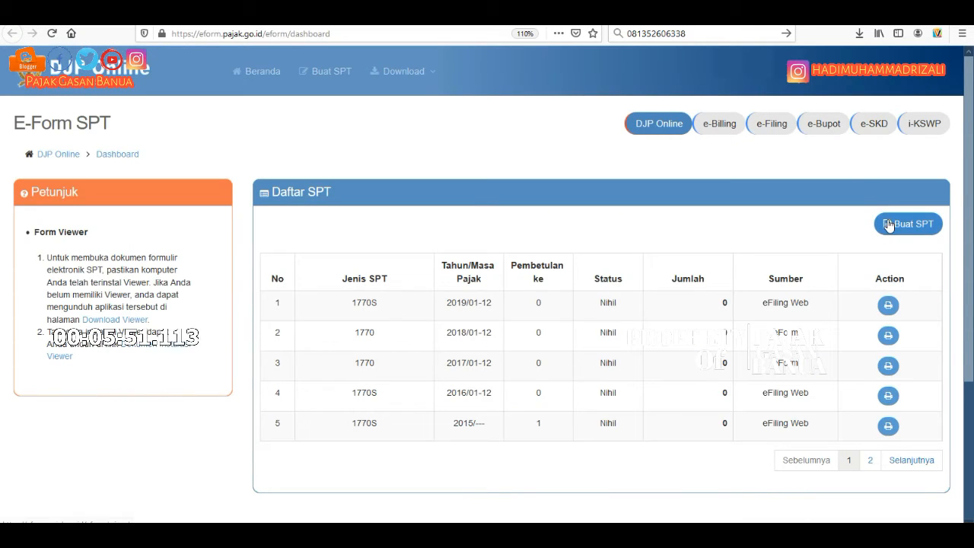
Start a new SPT, answer Ya, choose E-Form SPT 1770 and tax year 2020
left_click(888, 224)
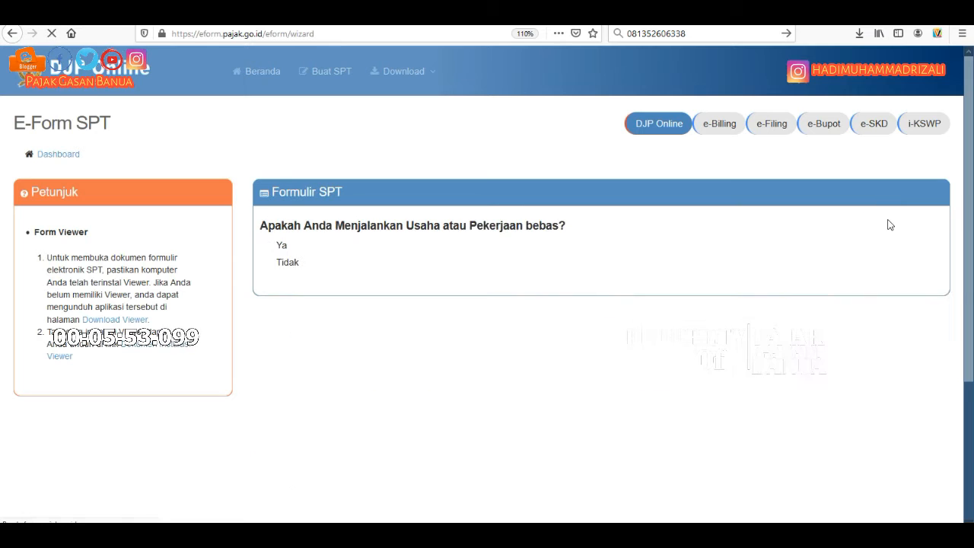
left_click(279, 248)
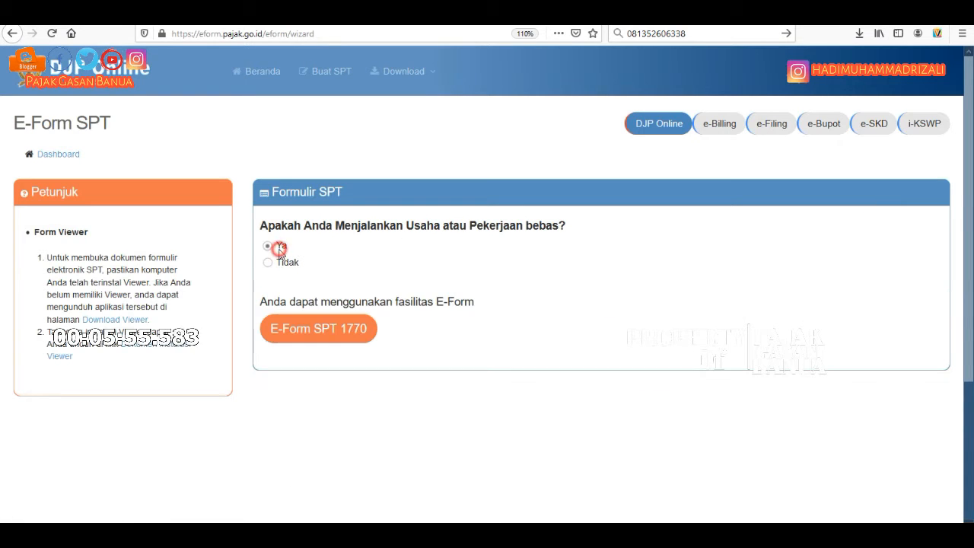
left_click(326, 329)
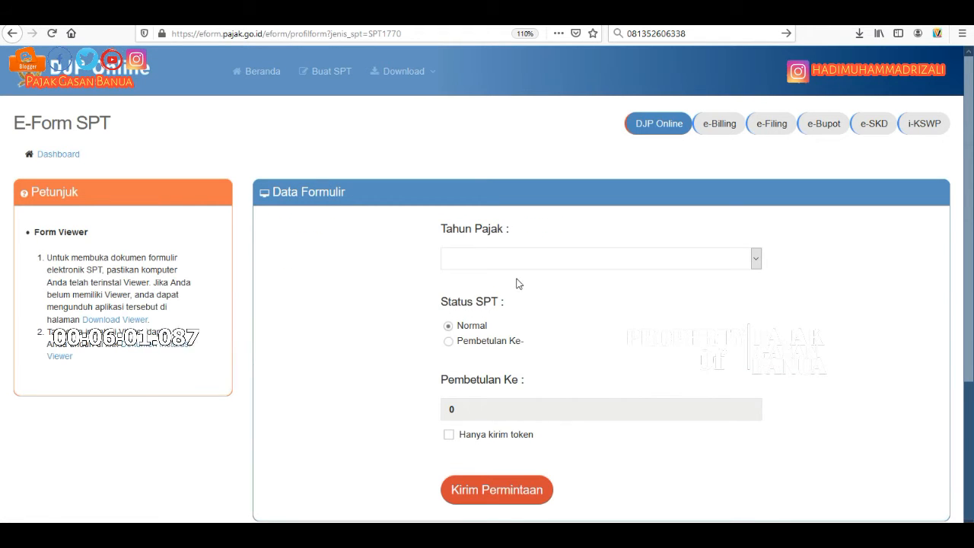
left_click(521, 273)
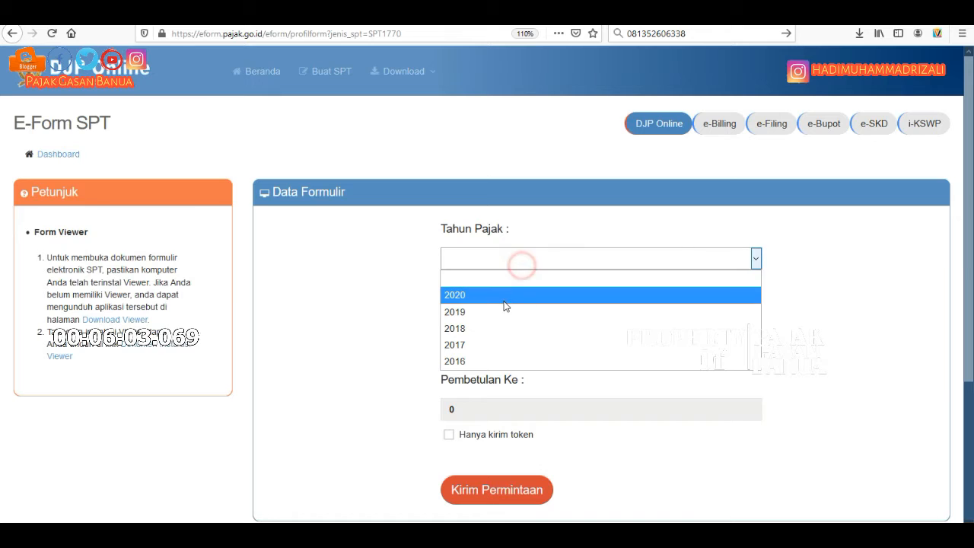
left_click(503, 300)
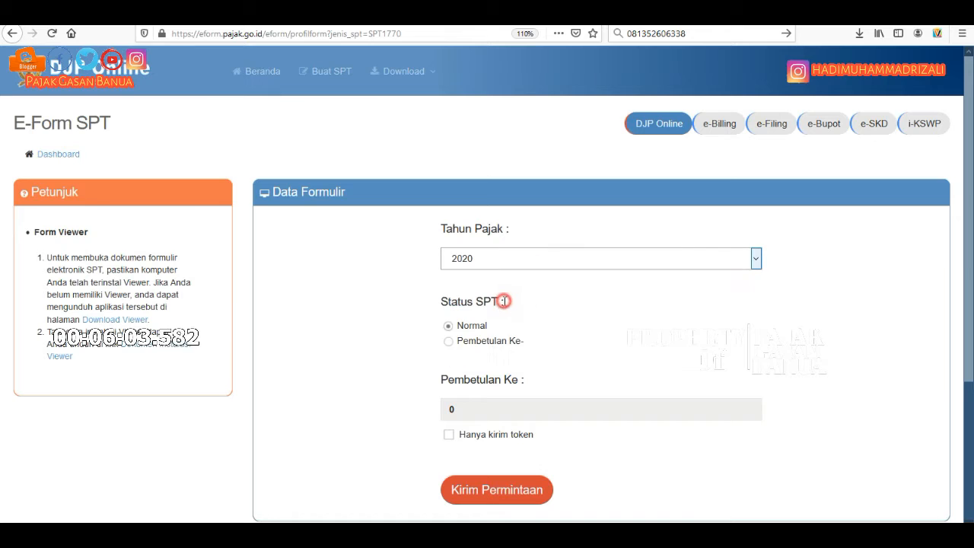
Send the form request with Kirim Permintaan
left_click(506, 491)
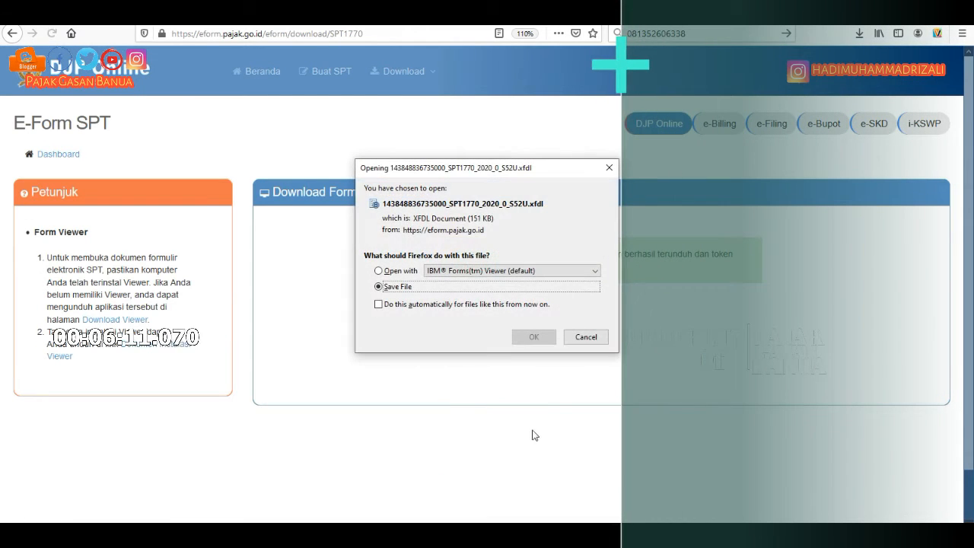
Save the SPT 1770 2020 .xfdl file and open it from the Downloads panel
left_click(539, 336)
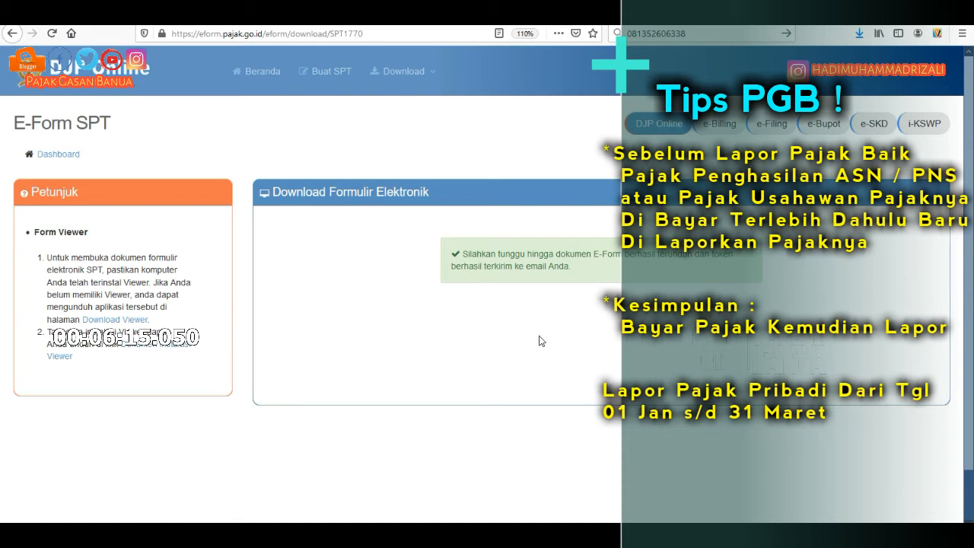
left_click(860, 34)
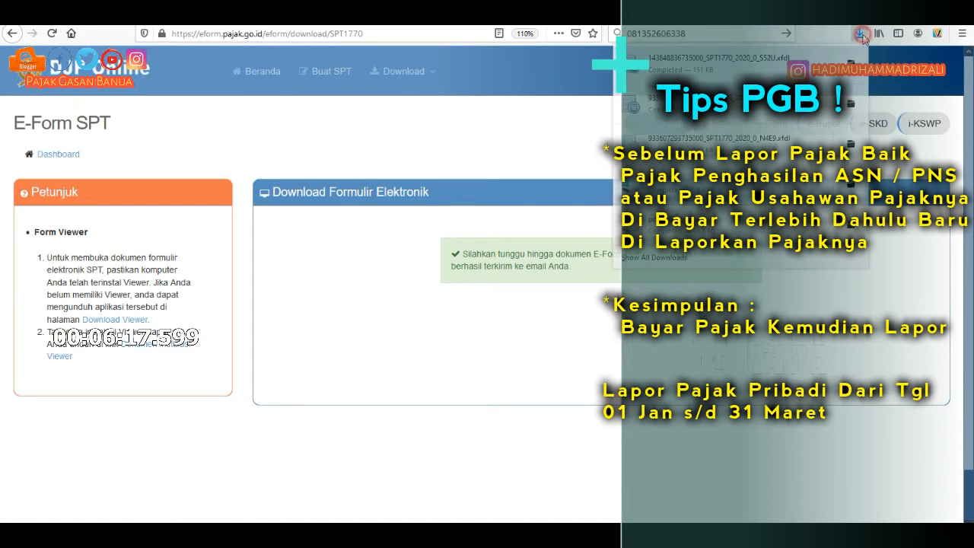
left_click(755, 63)
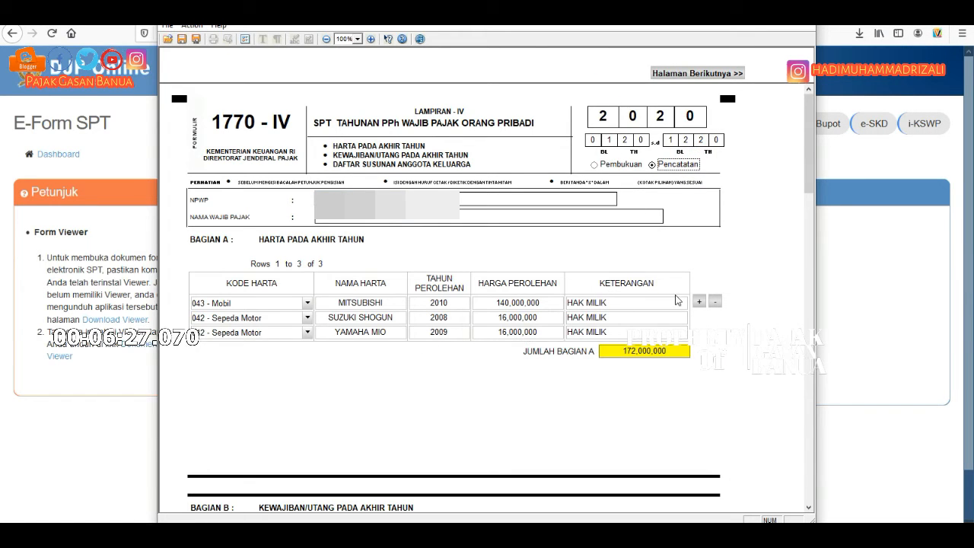
Delete the Mitsubishi row from Bagian A, leaving two motorbikes totalling 32,000,000
left_click(805, 175)
left_click_drag(808, 179, 807, 264)
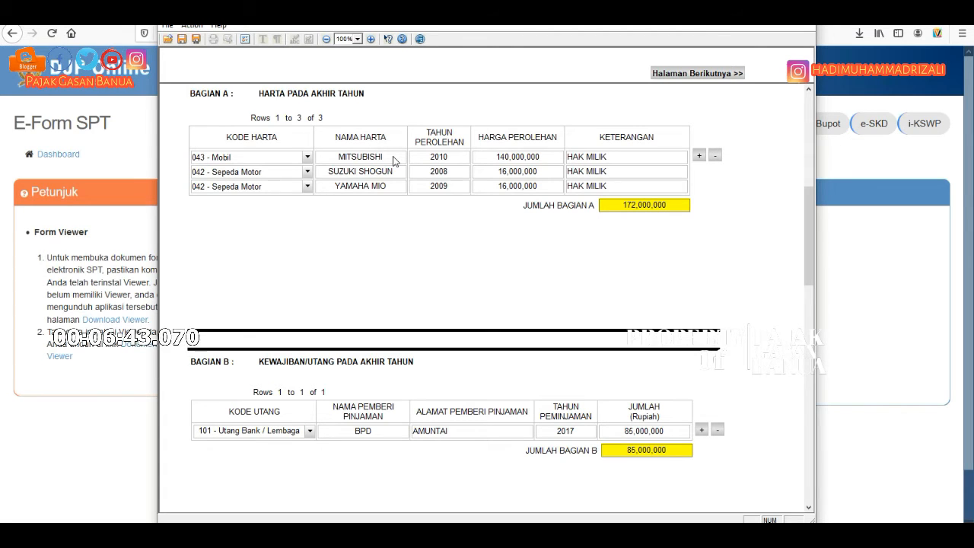
left_click(641, 157)
left_click(715, 156)
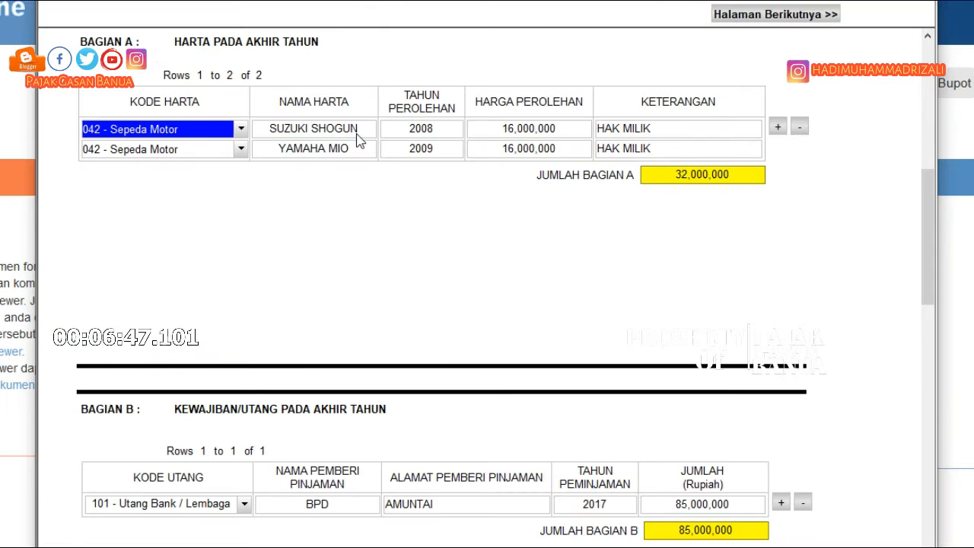
left_click(359, 130)
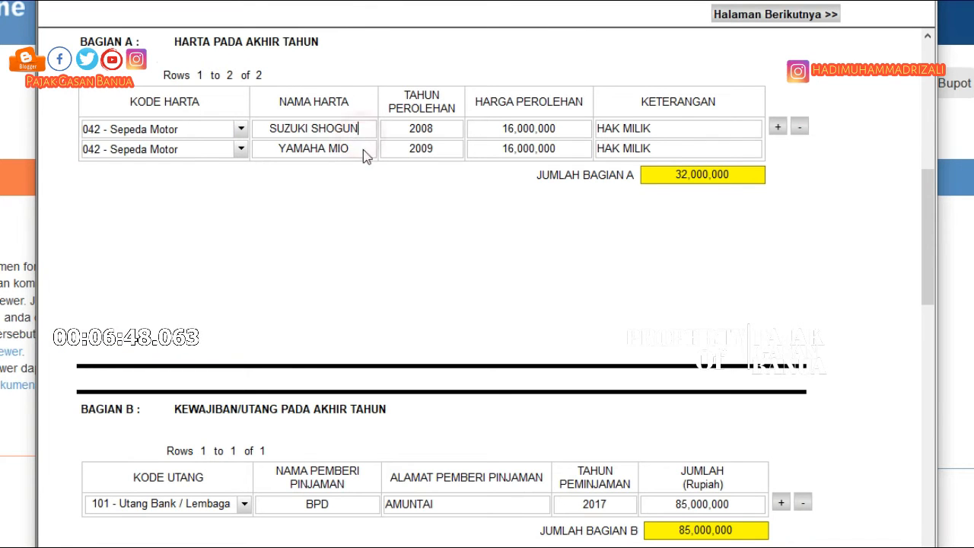
Delete the SUZUKI SHOGUN row and change the first asset to Honda Scopy, 2020, 20,000,000
left_click(799, 127)
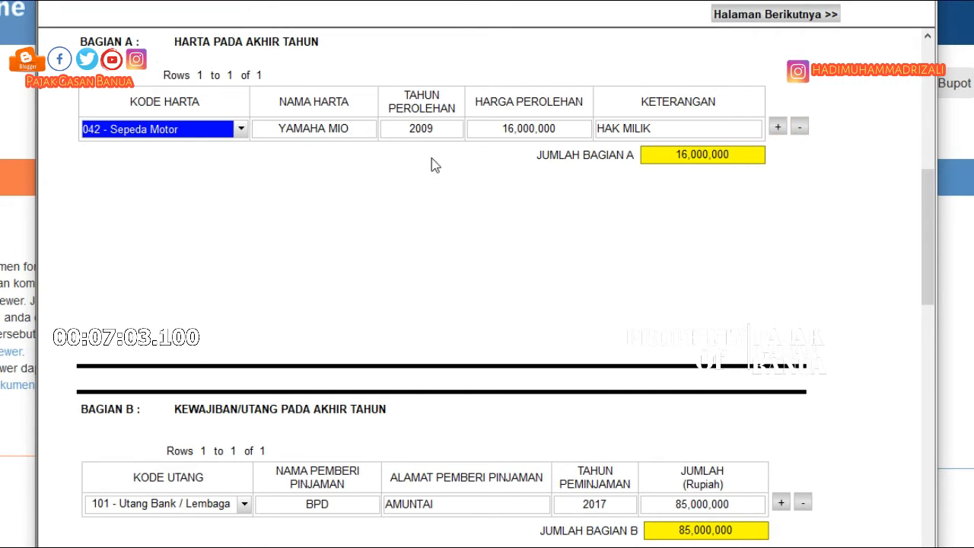
left_click_drag(353, 131, 259, 124)
type("Honda Scopy")
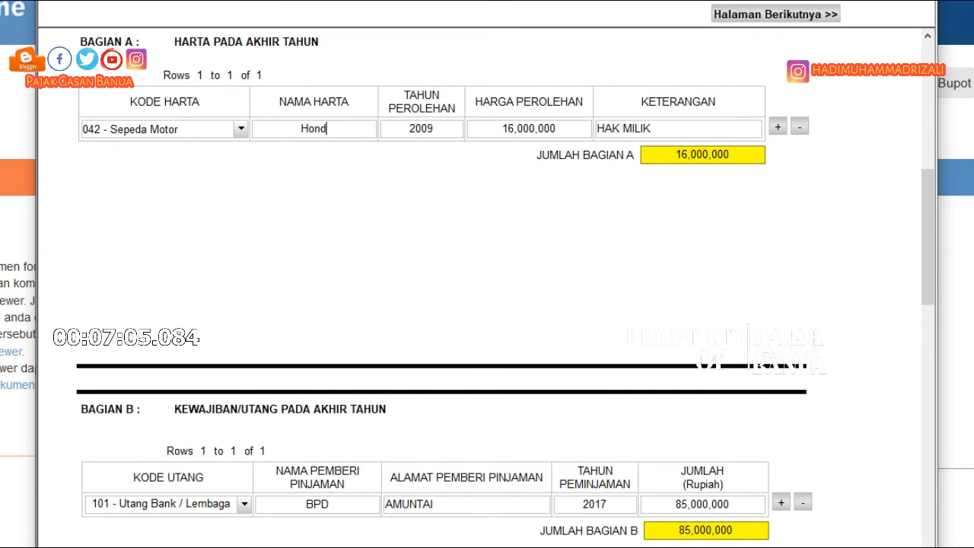
key("Tab")
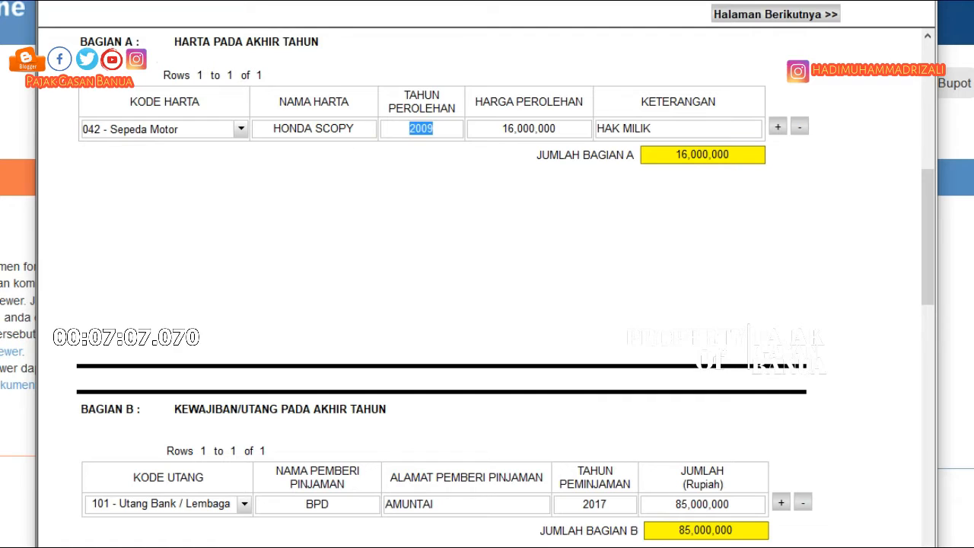
type("2020")
key("Tab")
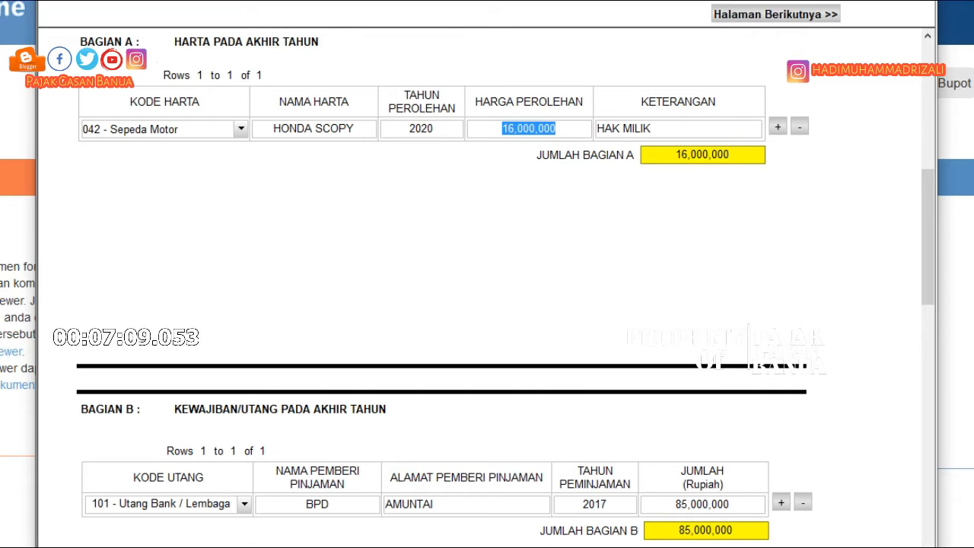
type("20000000")
key("Tab")
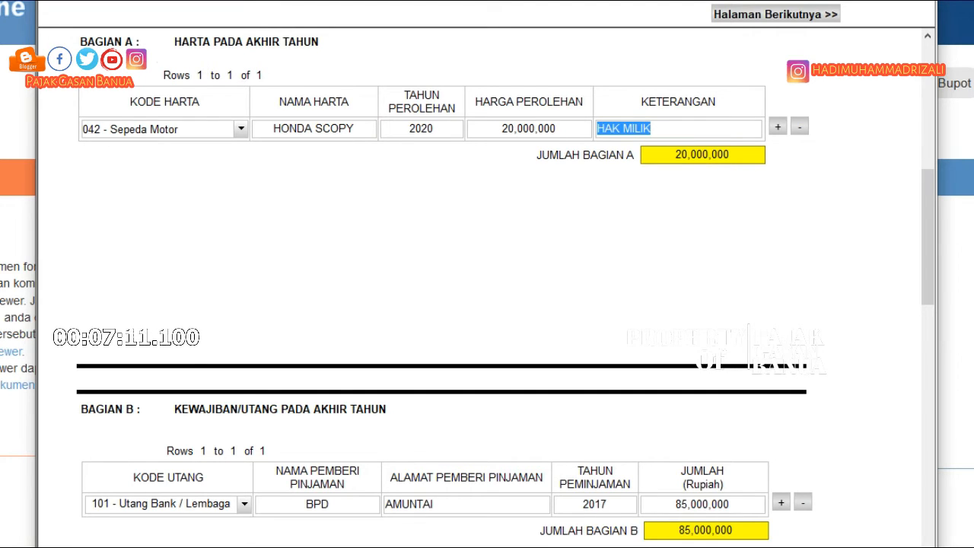
Add a 061 asset row: RUMAH, acquired 1990, worth 15,000,000, described as HAK MILIK
left_click(777, 126)
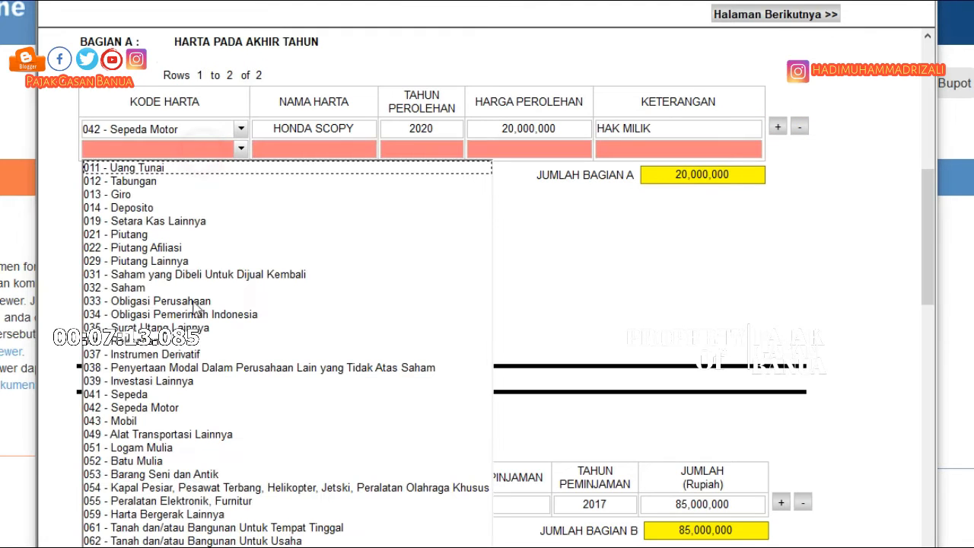
left_click(303, 530)
left_click(337, 155)
type("RUMAH")
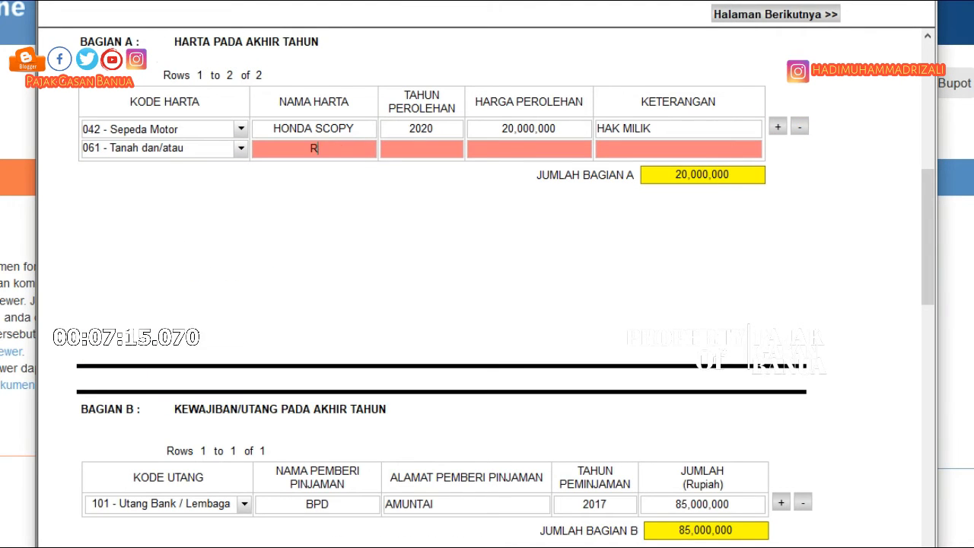
key("Tab")
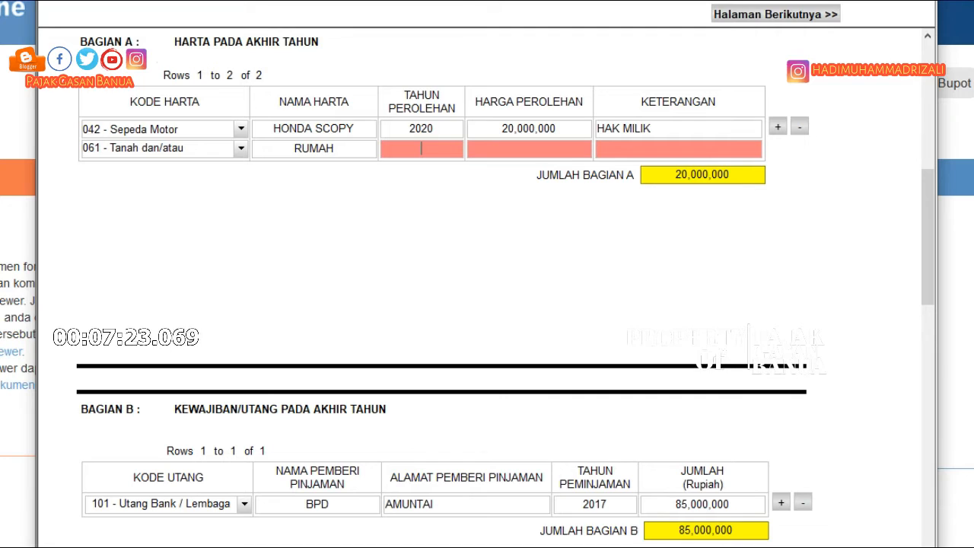
type("1990")
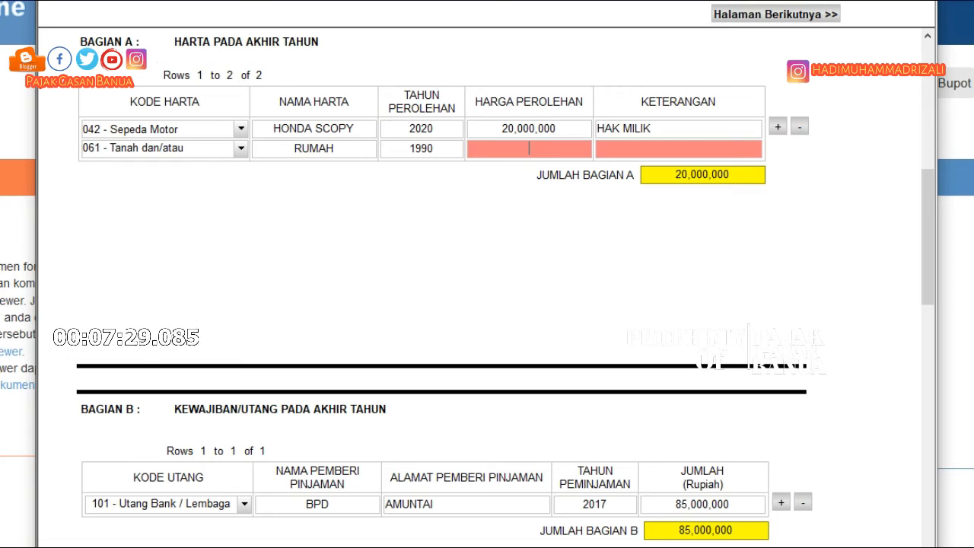
type("15000000")
key("Tab")
type("HAK MILIK")
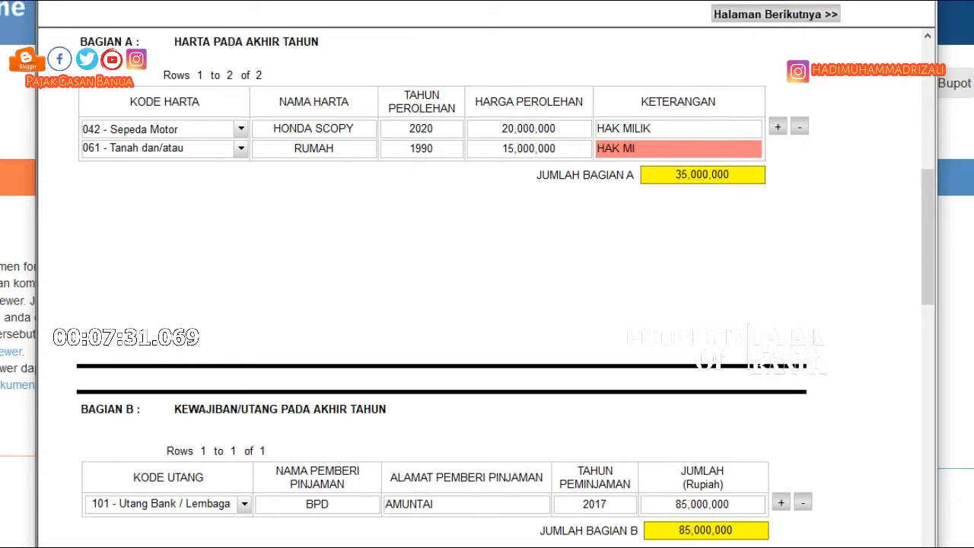
key("Tab")
left_click(723, 521)
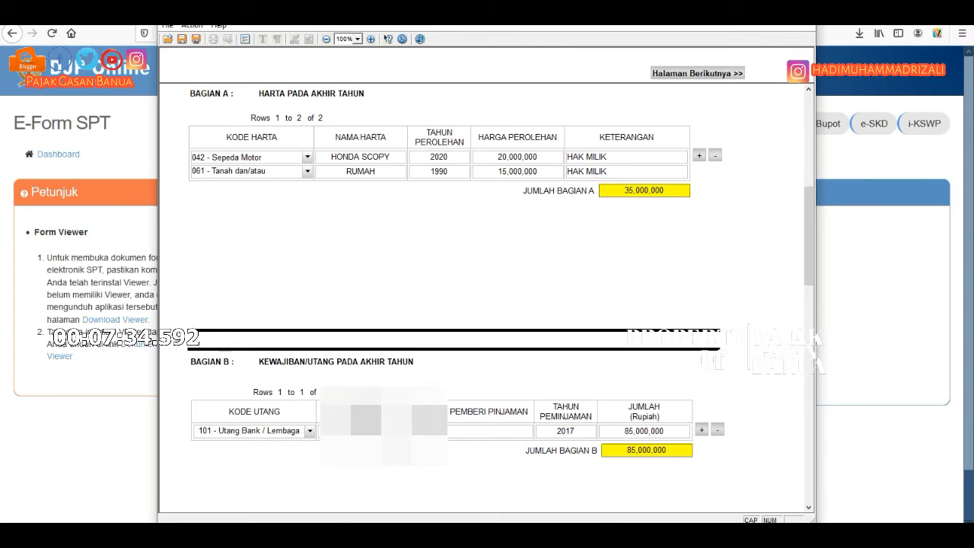
left_click_drag(927, 219, 941, 483)
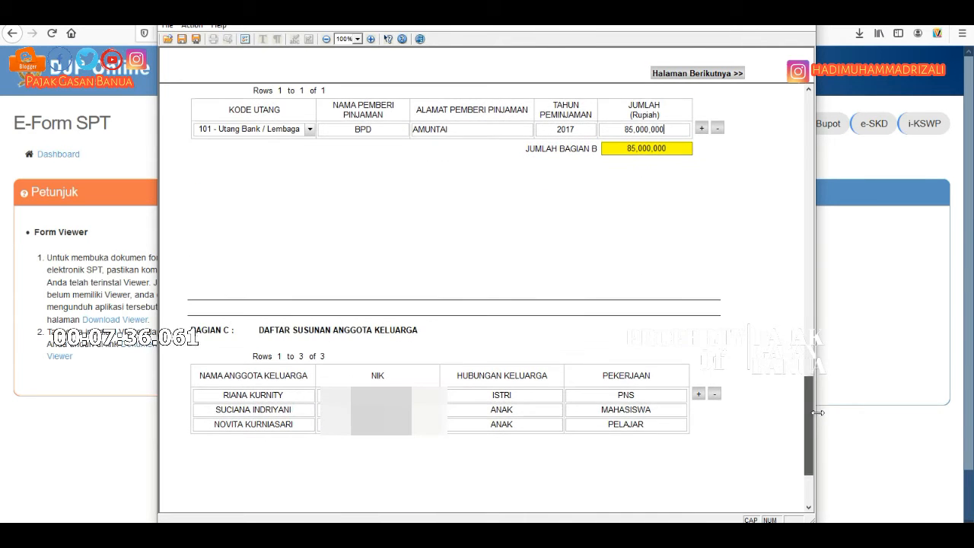
Correct the wife's name, adding the HJ prefix and fixing the misspelled surname
left_click(524, 411)
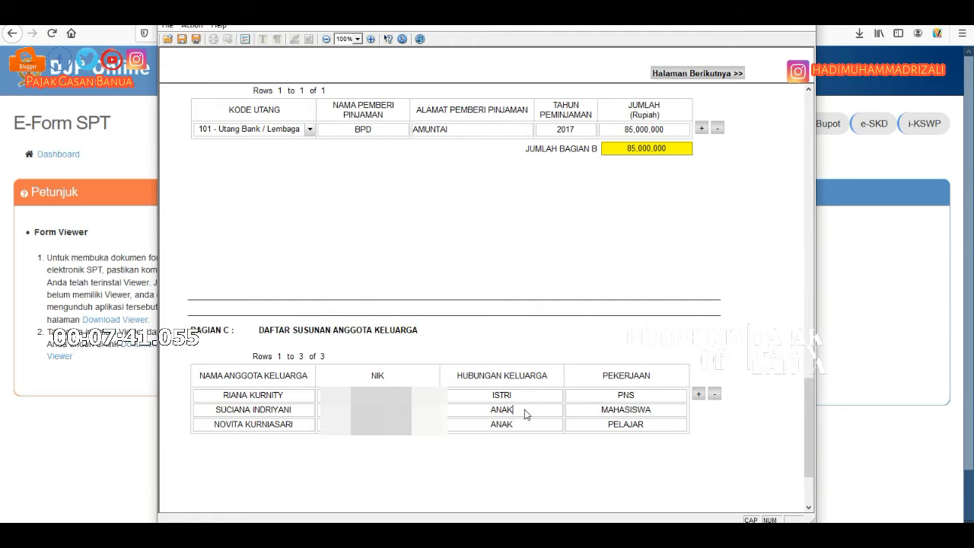
left_click_drag(426, 394, 302, 392)
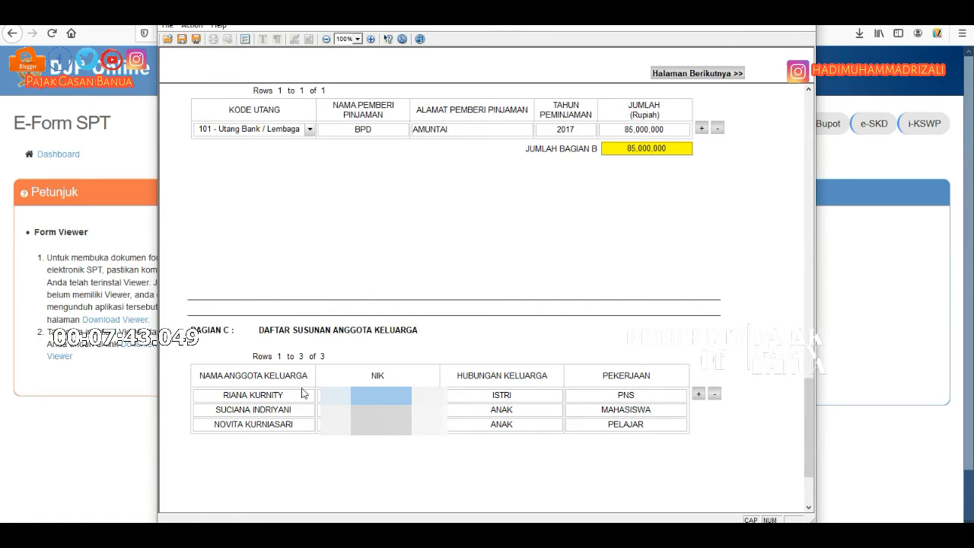
left_click(291, 400)
key("Home")
type("HJ")
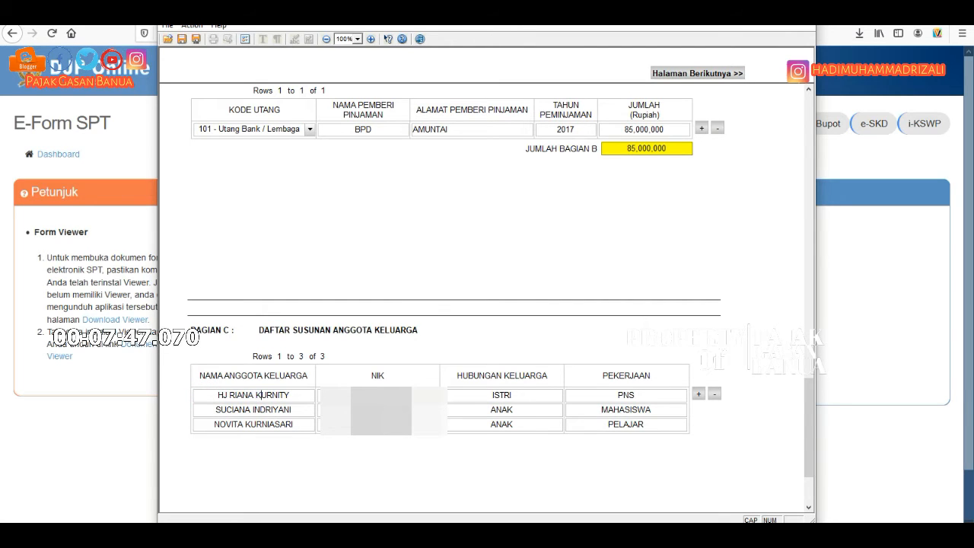
left_click_drag(257, 395, 290, 395)
type("URNETT")
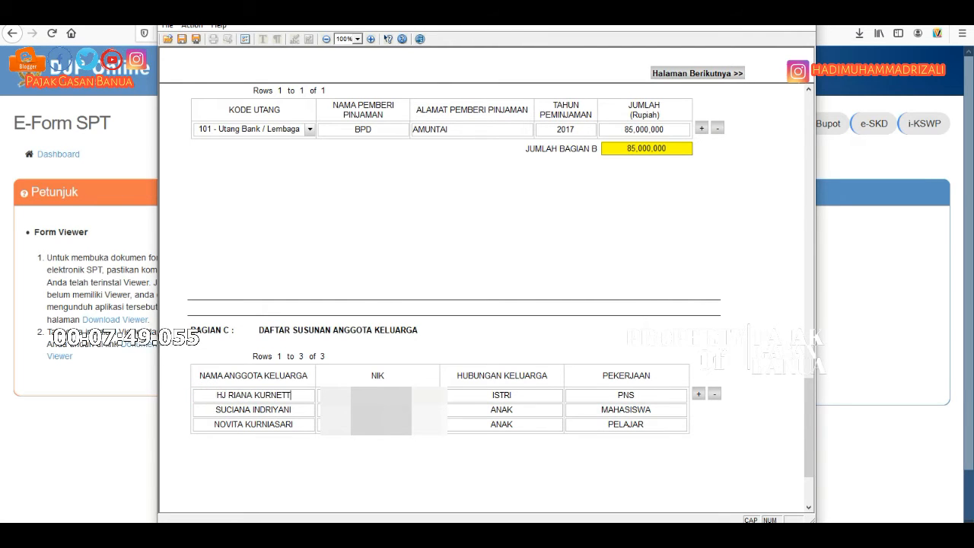
type("Y")
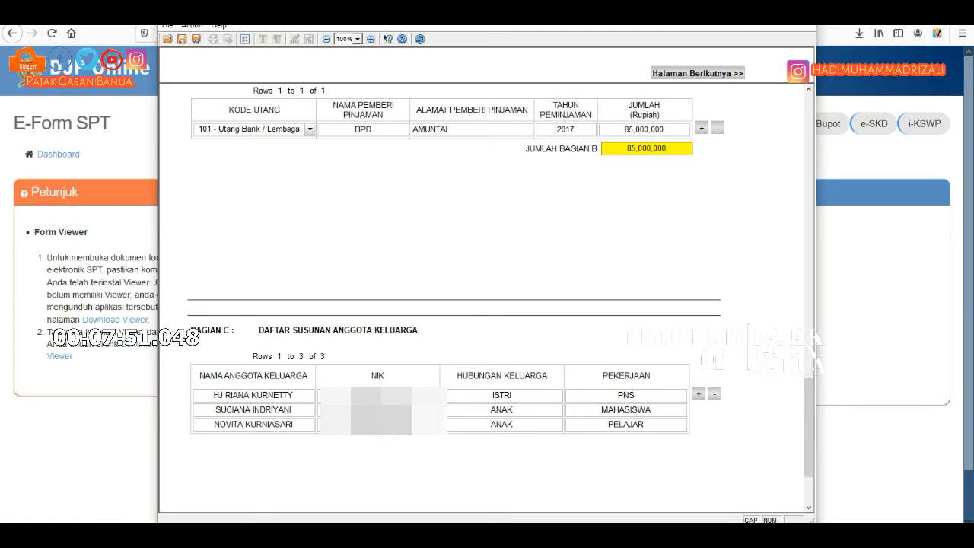
key("Tab")
key("Tab")
key("Tab")
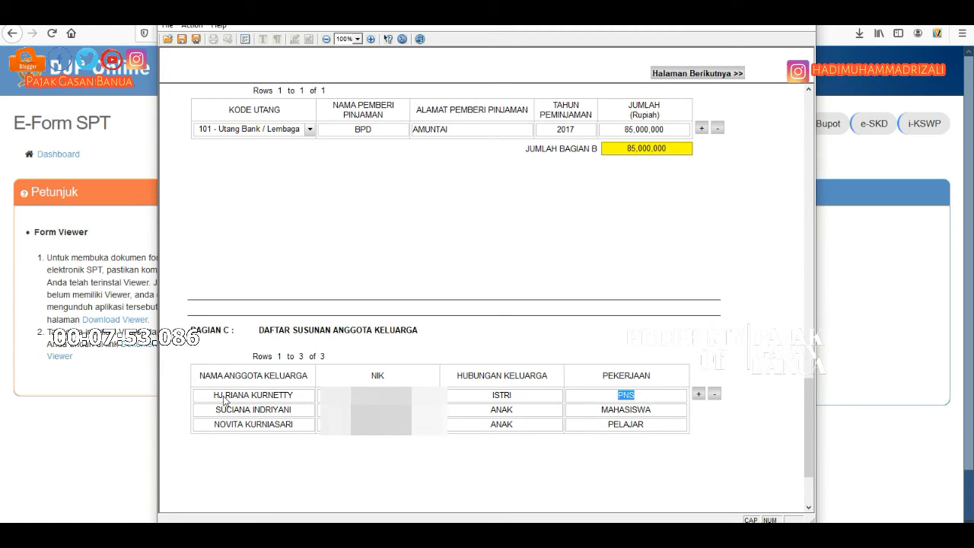
Fix the second member's name with job SWASTA and enter the third member's name with job MAHASISWI
left_click(297, 416)
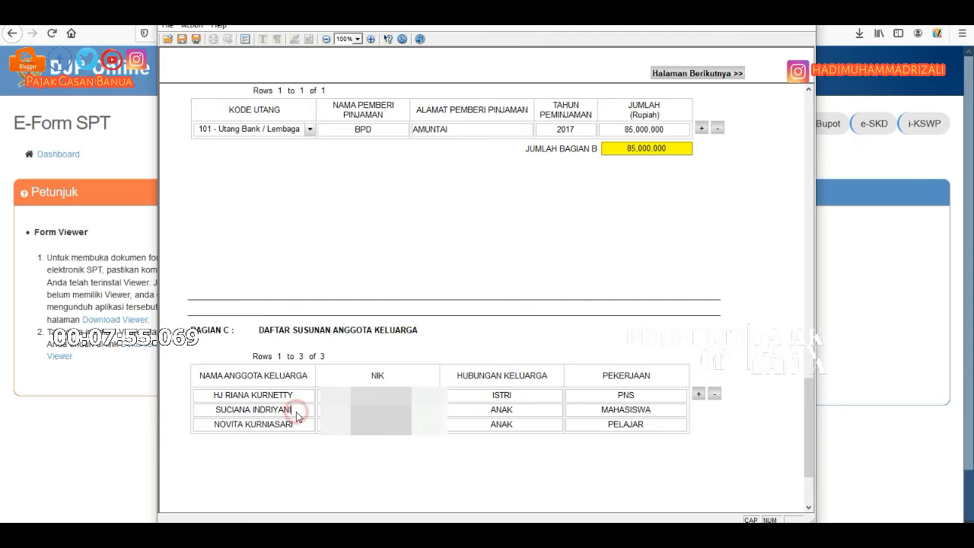
key("BackSpace")
key("BackSpace")
key("BackSpace")
key("BackSpace")
key("BackSpace")
key("BackSpace")
key("BackSpace")
key("BackSpace")
key("BackSpace")
key("BackSpace")
key("BackSpace")
key("BackSpace")
key("BackSpace")
key("BackSpace")
key("BackSpace")
key("BackSpace")
key("BackSpace")
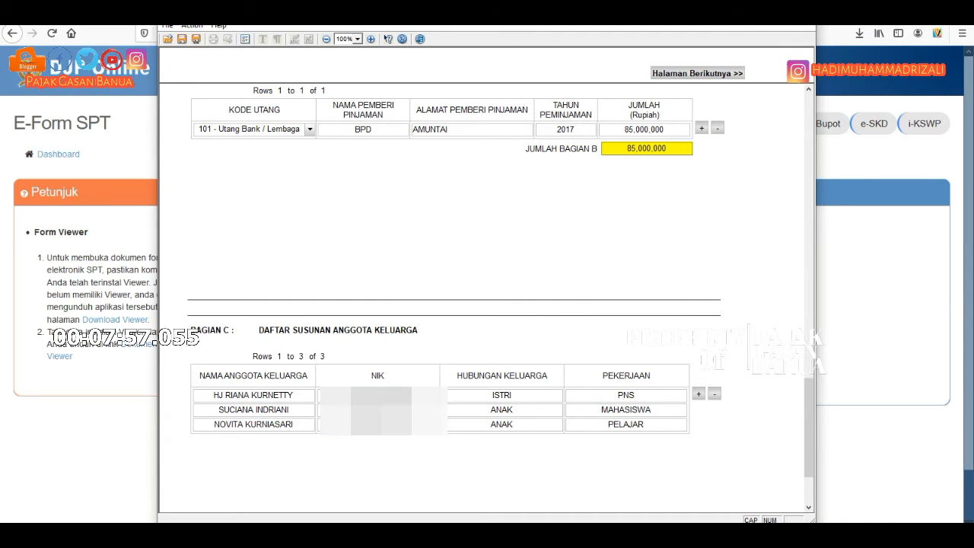
key("Tab")
key("Tab")
key("Tab")
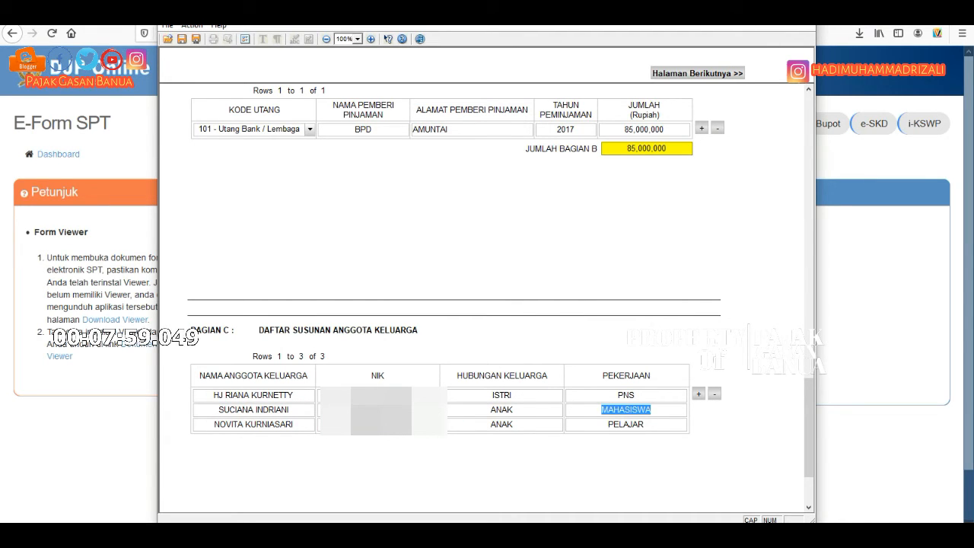
type("SWASTA")
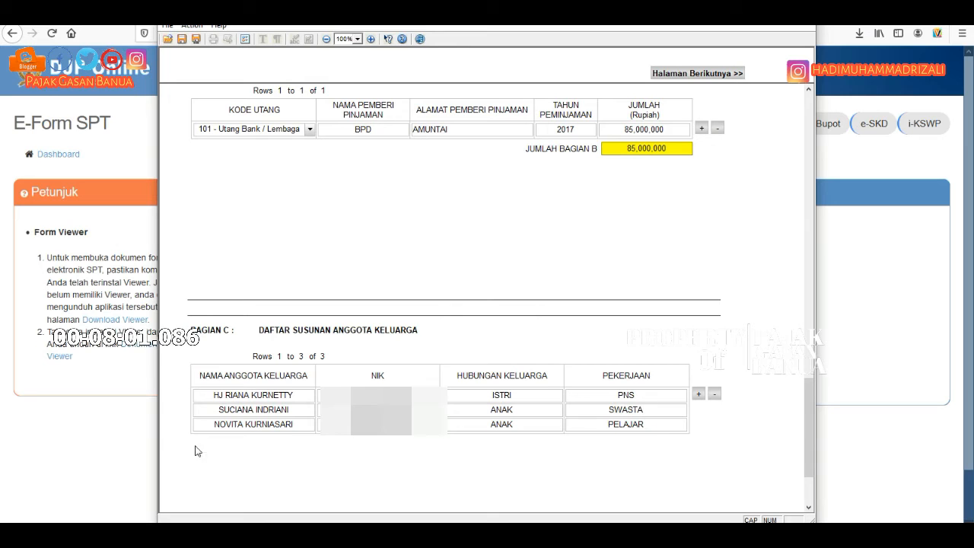
key("Tab")
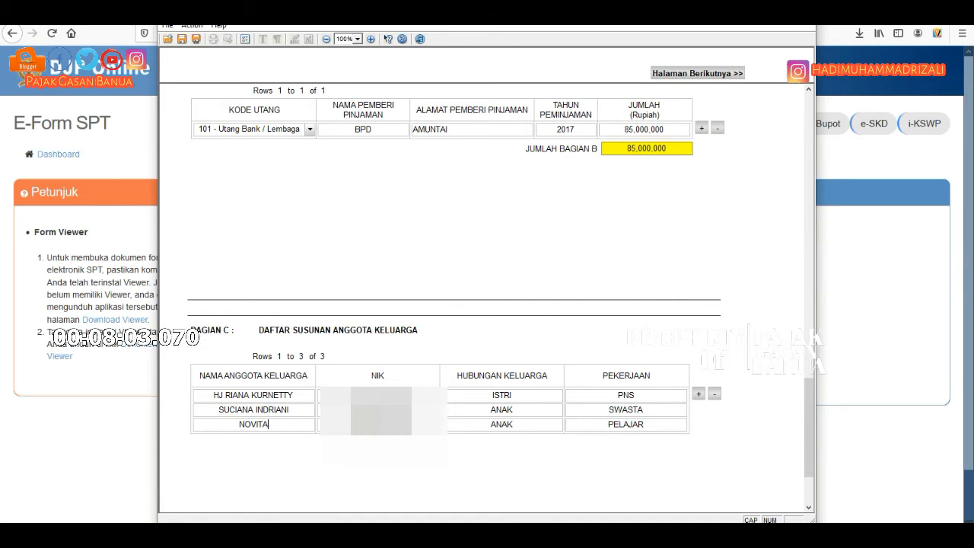
key("Tab")
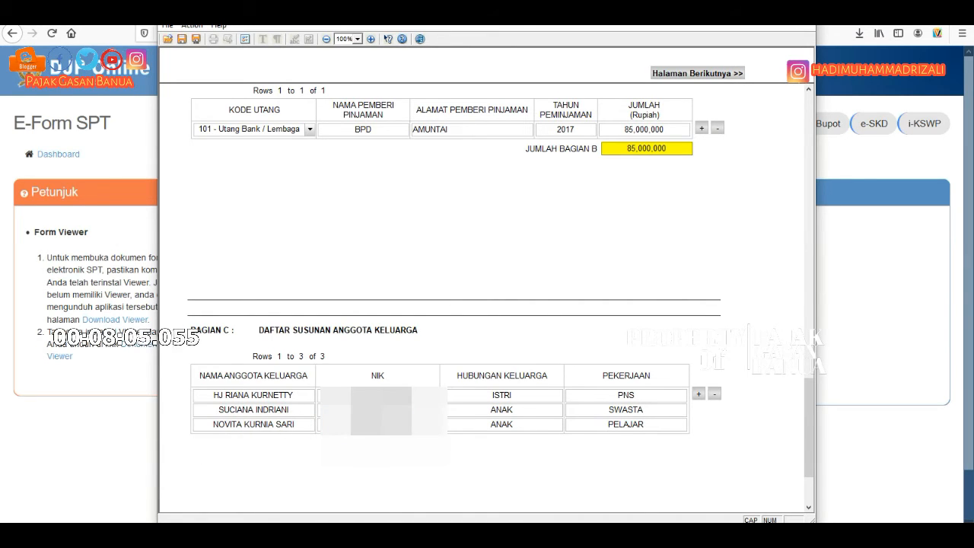
key("Tab")
key("Tab")
type("MAHASISWI")
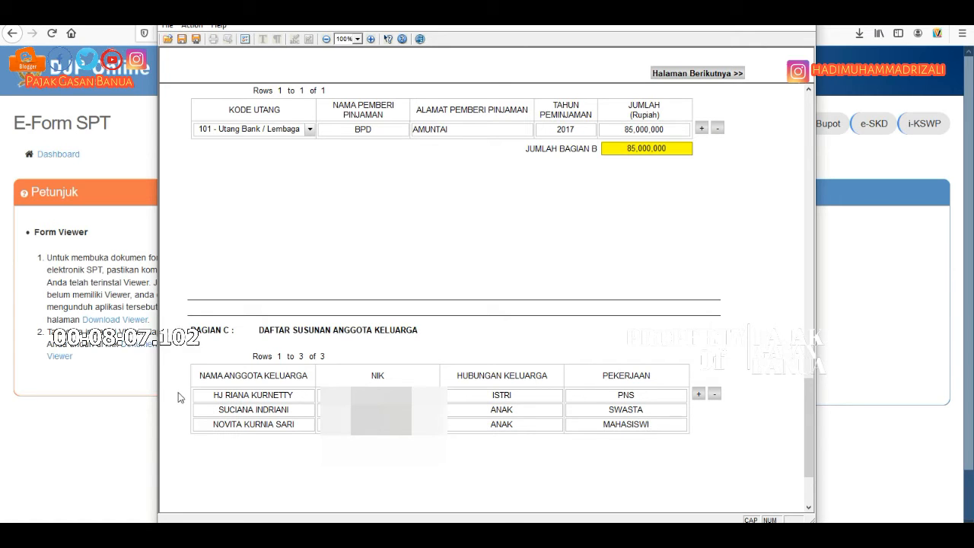
Add a fourth member row for the child as ANAK, PELAJAR SD, then go to the next page
left_click(699, 393)
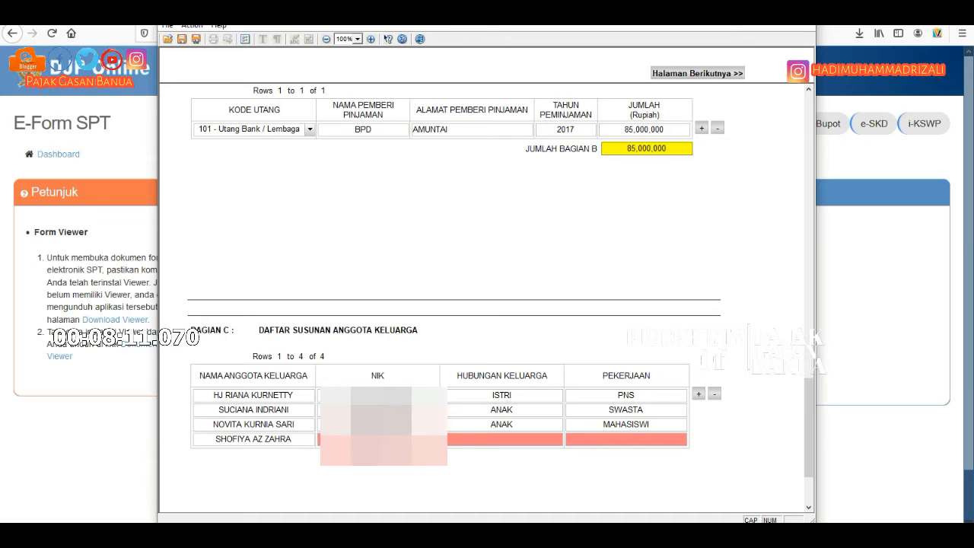
key("Tab")
type("ANAK")
key("Tab")
type("PELAJAR SD")
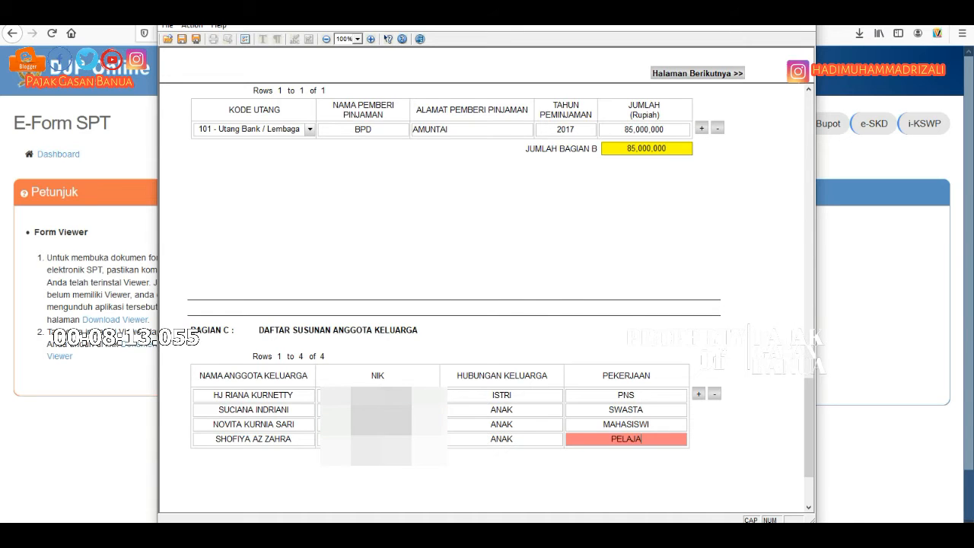
key("Tab")
left_click(695, 74)
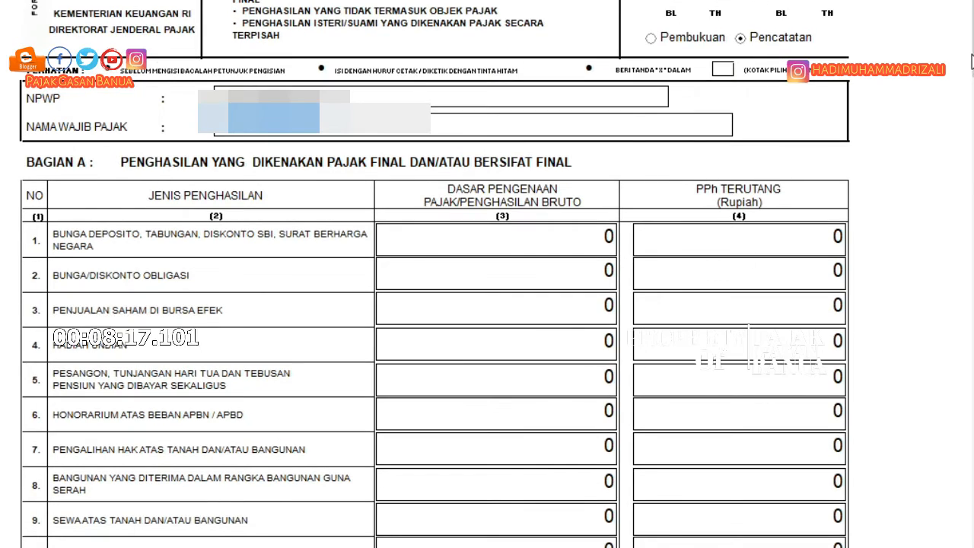
scroll(965, 329, "down", 6)
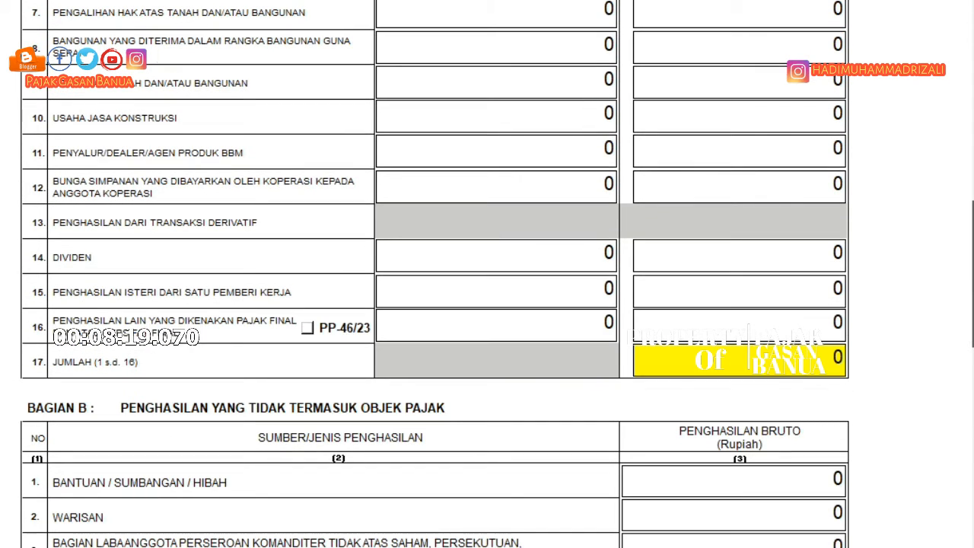
Tick PP-46/23 on line 16 so that row's amount fields grey out
left_click(308, 331)
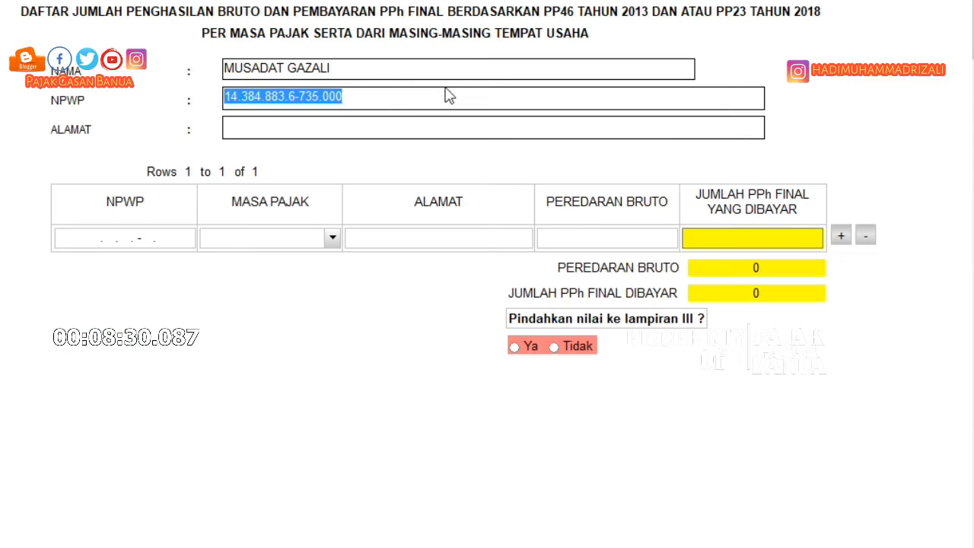
Enter the taxpayer's address, fill the first row's tax ID, and expand the table to 12 rows
left_click(431, 240)
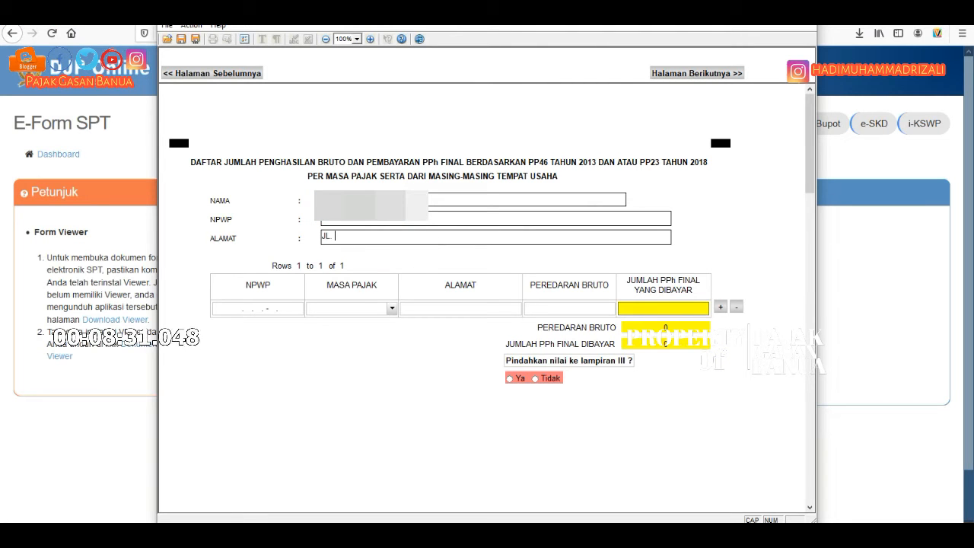
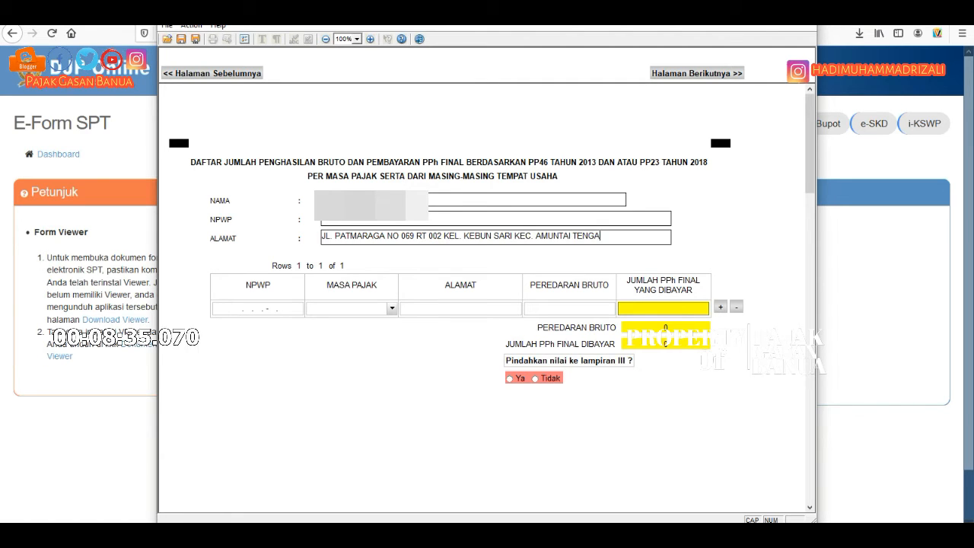
left_click(289, 311)
left_click(719, 307)
left_click(720, 306)
left_click(719, 306)
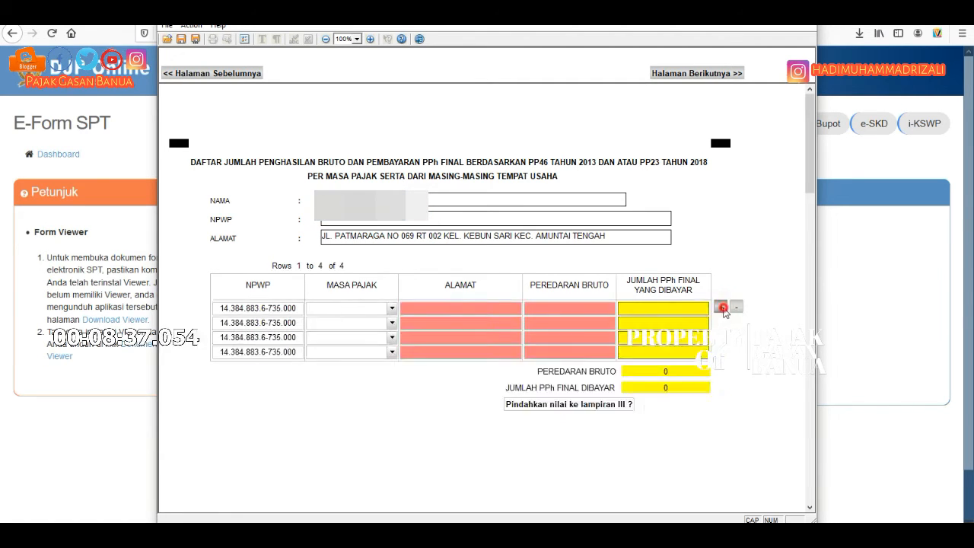
left_click(720, 306)
left_click(720, 306)
left_click(723, 309)
left_click(722, 310)
left_click(722, 309)
left_click(723, 310)
left_click(723, 310)
left_click(723, 309)
double_click(240, 265)
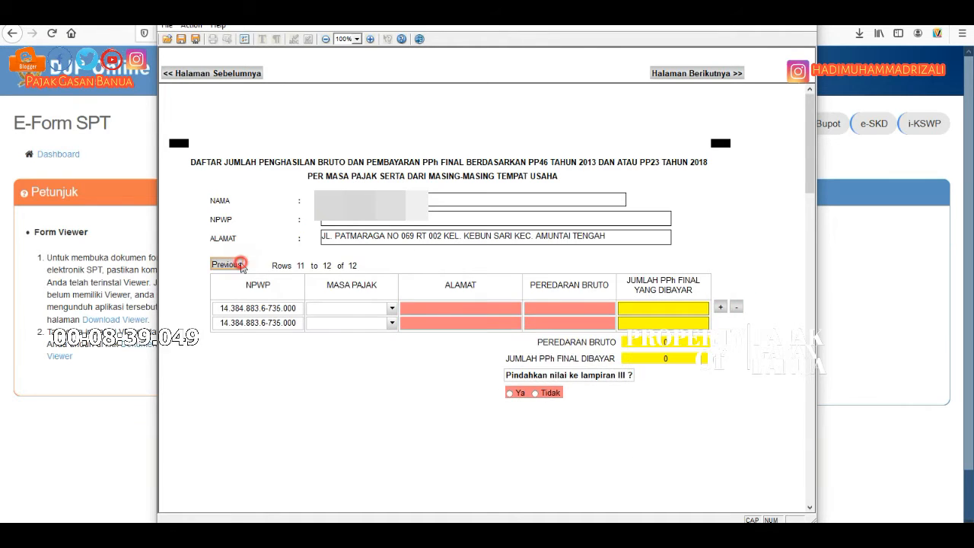
left_click(339, 312)
Set the first five rows' tax months to Januari, Februari, Maret, April and Mei
left_click(340, 320)
left_click(390, 246)
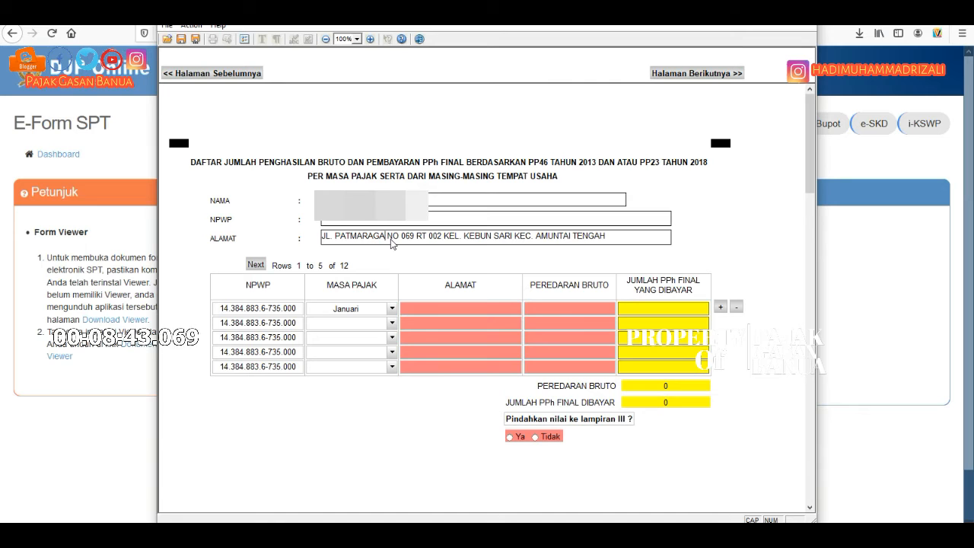
left_click(368, 325)
left_click(355, 347)
left_click(353, 339)
left_click(351, 370)
left_click(350, 349)
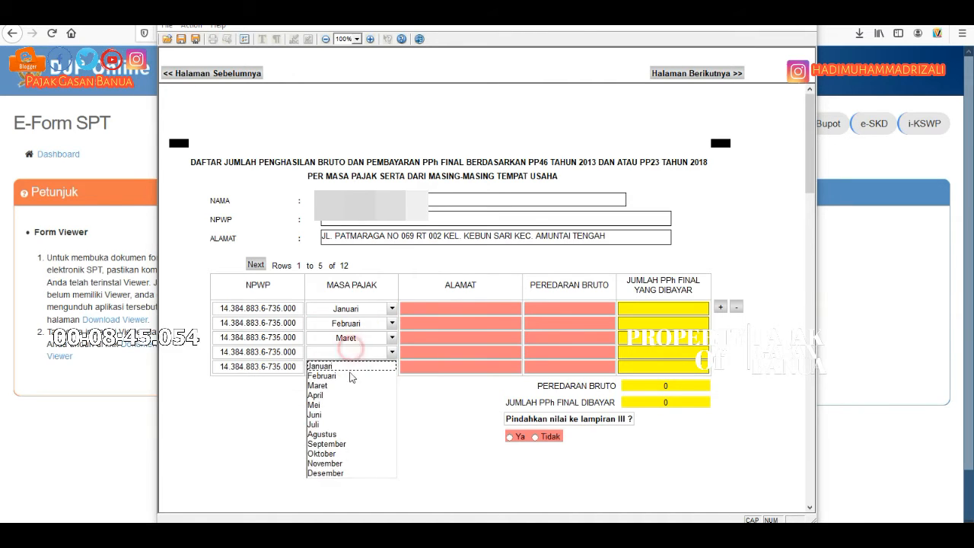
left_click(348, 395)
left_click(343, 371)
left_click(339, 420)
Set rows 6 to 10 to Juni, Juli, Agustus, September and Oktober
left_click(256, 265)
left_click(348, 308)
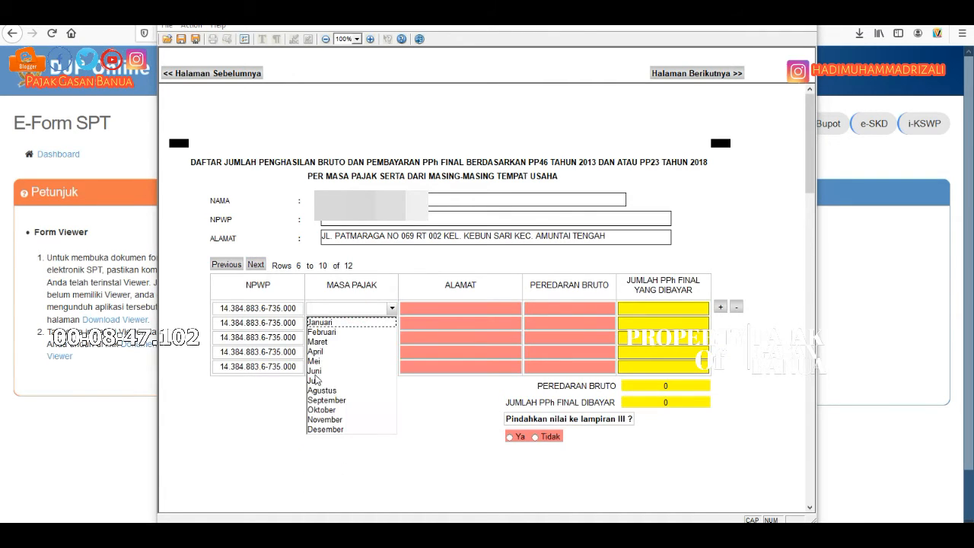
left_click(318, 372)
left_click(352, 323)
left_click(313, 395)
left_click(352, 337)
left_click(322, 419)
left_click(350, 352)
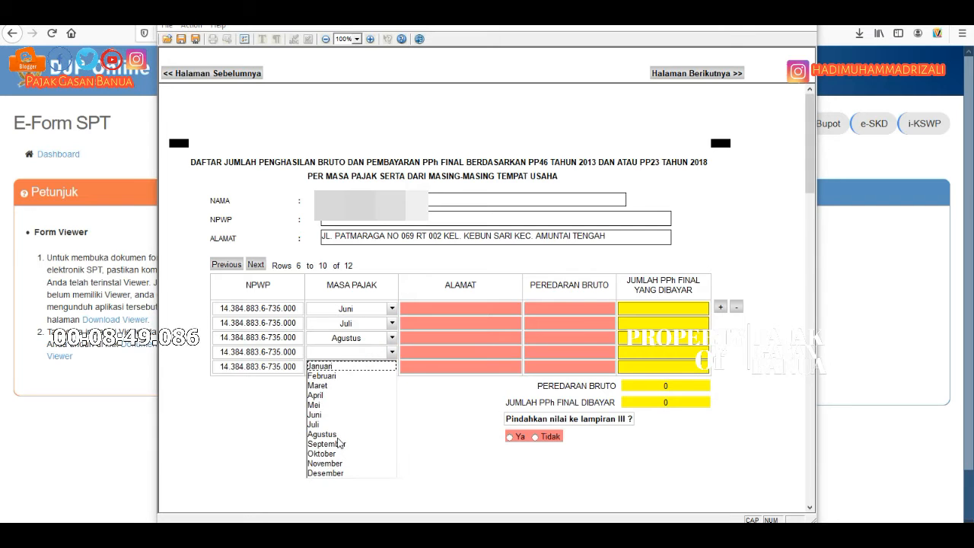
left_click(340, 443)
left_click(350, 367)
left_click(321, 468)
Set the last two rows to November and Desember
left_click(255, 265)
left_click(349, 308)
left_click(320, 419)
left_click(350, 323)
left_click(322, 444)
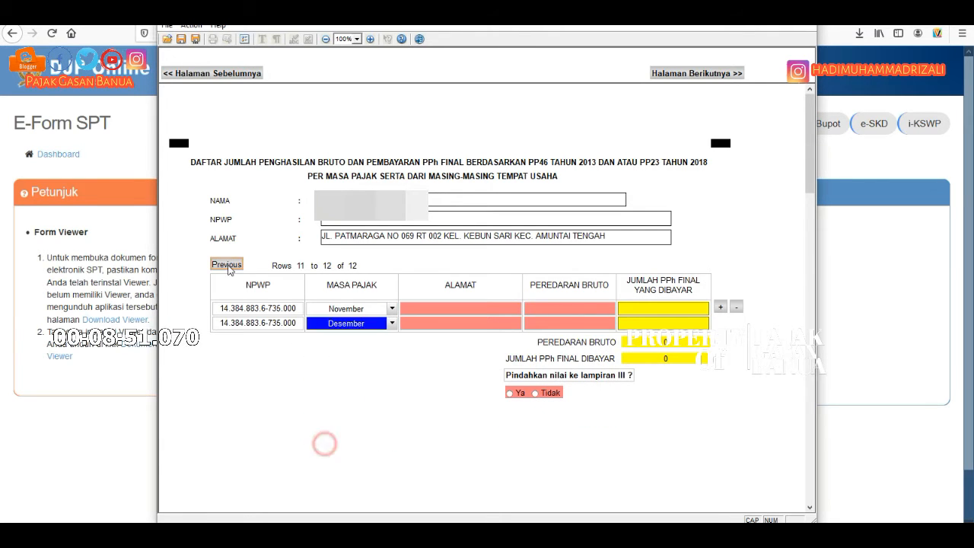
left_click(227, 264)
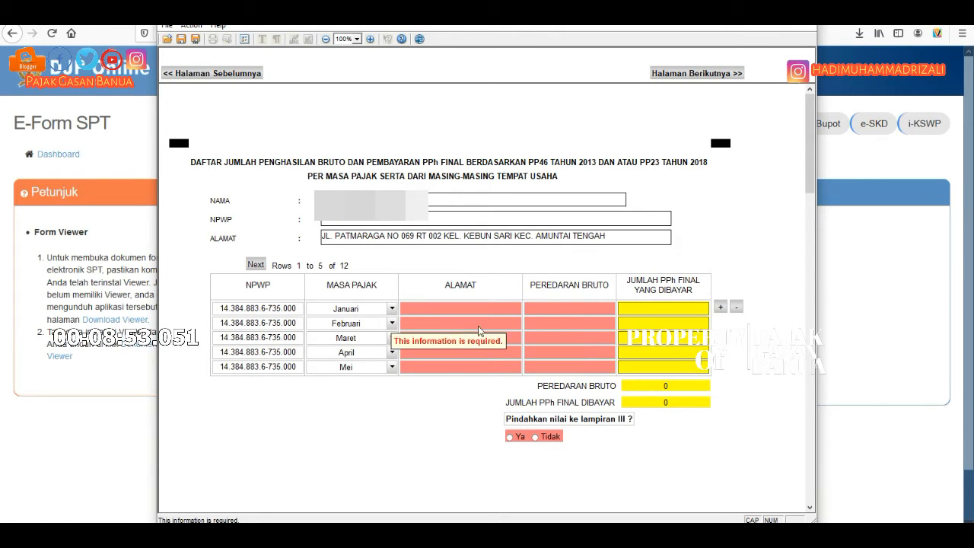
Correct the street, house number and village in the taxpayer's address
left_click_drag(386, 239, 335, 240)
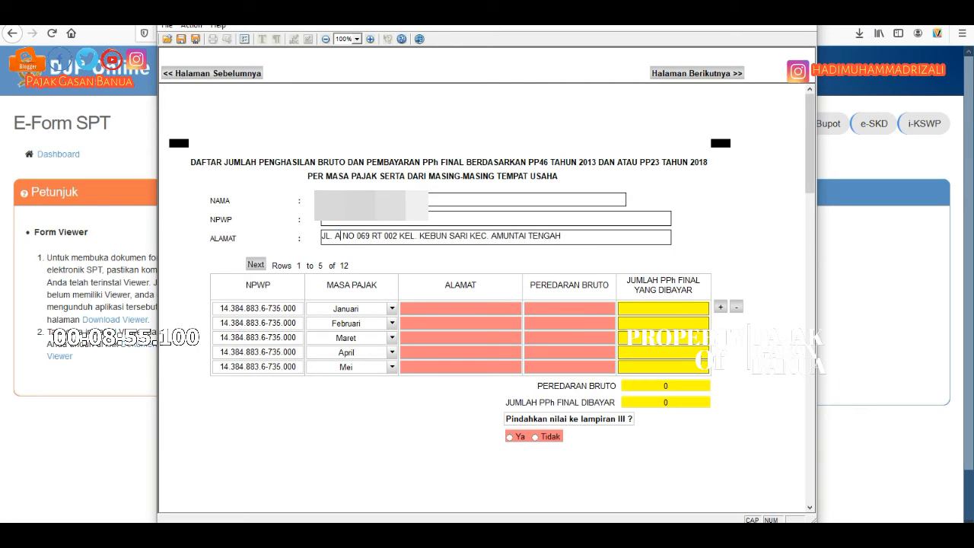
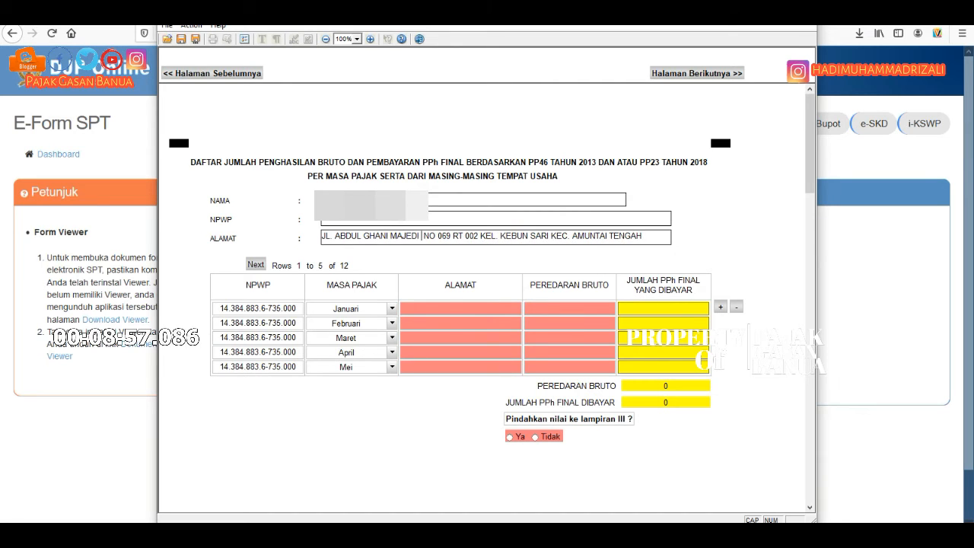
key("Right")
key("Right")
key("Right")
key("Right")
key("Delete")
key("Delete")
key("Delete")
key("Right")
key("Right")
key("Right")
key("Right")
key("Right")
key("Right")
key("Right")
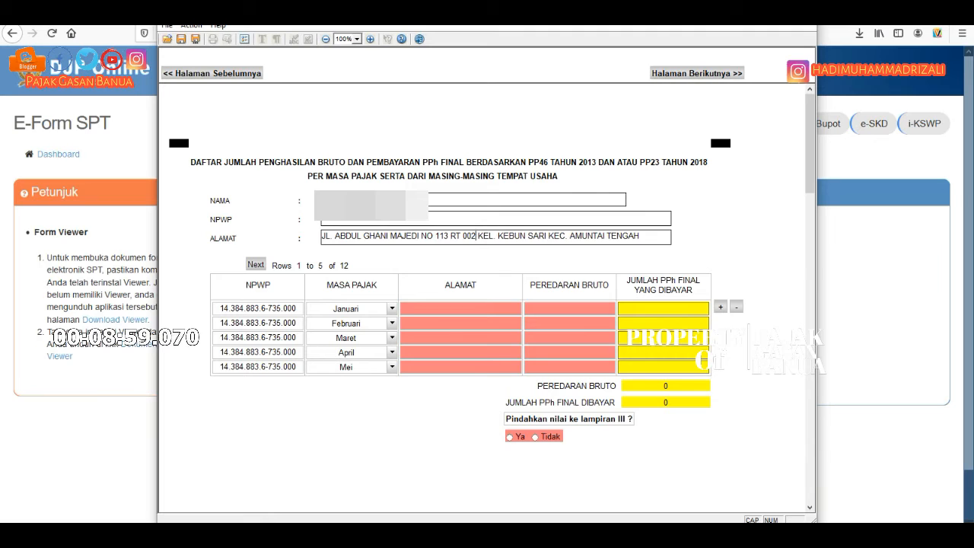
key("Right")
key("Right")
key("Right")
key("Right")
key("Right")
key("Right")
key("shift+Right")
key("shift+Right")
key("shift+Right")
key("shift+Right")
key("shift+Right")
key("shift+Right")
key("shift+Right")
key("shift+Right")
key("shift+Right")
key("shift+Right")
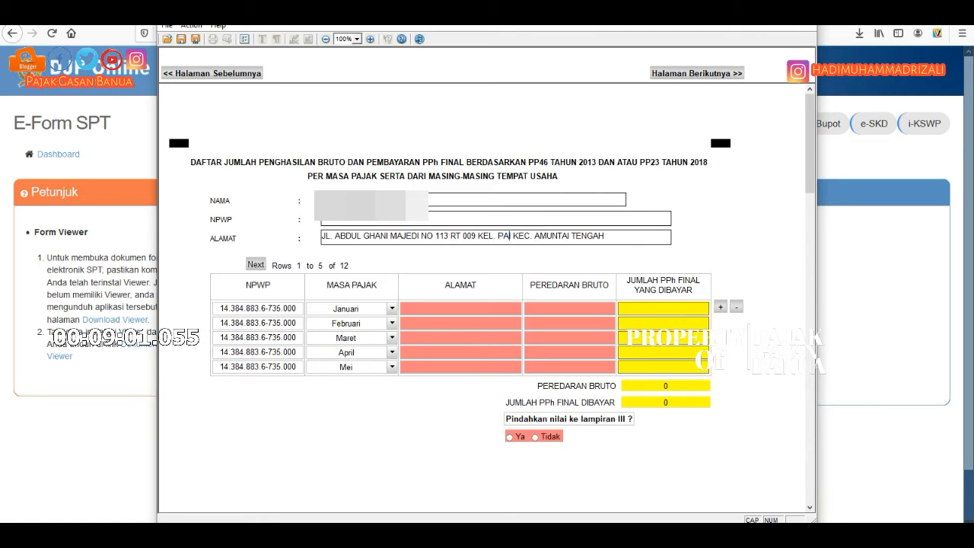
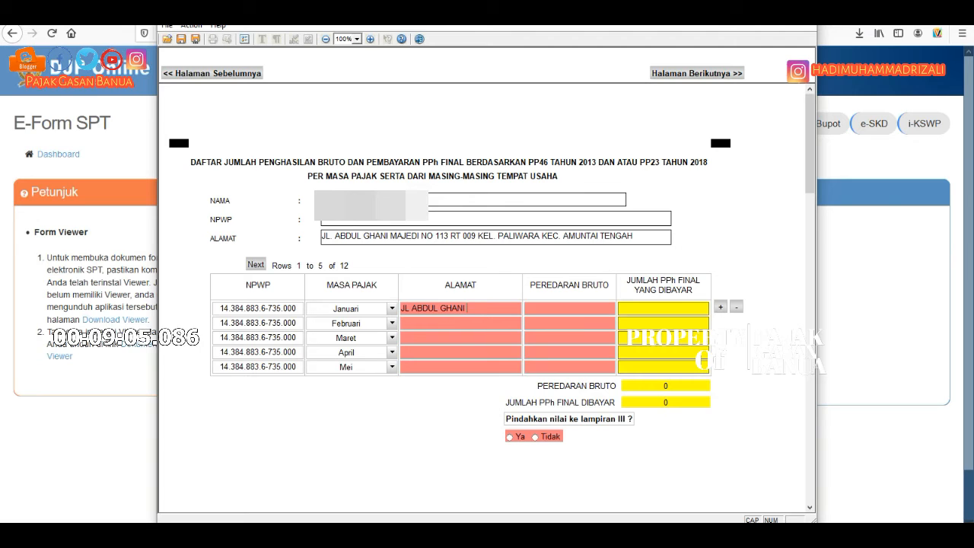
key("BackSpace")
key("BackSpace")
key("BackSpace")
key("BackSpace")
key("BackSpace")
key("BackSpace")
key("BackSpace")
key("BackSpace")
key("BackSpace")
key("BackSpace")
key("BackSpace")
key("BackSpace")
key("BackSpace")
key("BackSpace")
key("BackSpace")
key("BackSpace")
key("BackSpace")
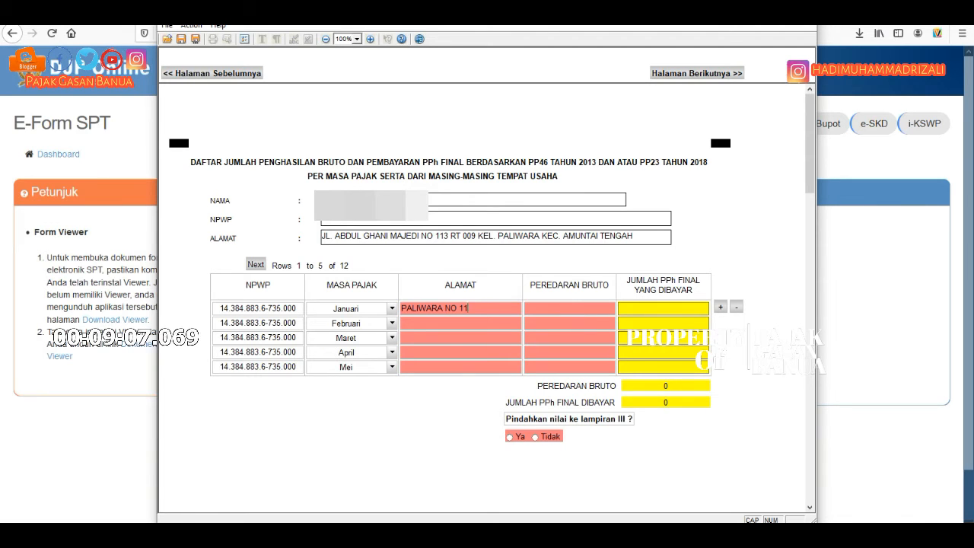
Copy the address into the ALAMAT cell of every monthly row
key("ctrl+a")
left_click(448, 323)
key("ctrl+v")
left_click(448, 337)
key("ctrl+v")
left_click(441, 353)
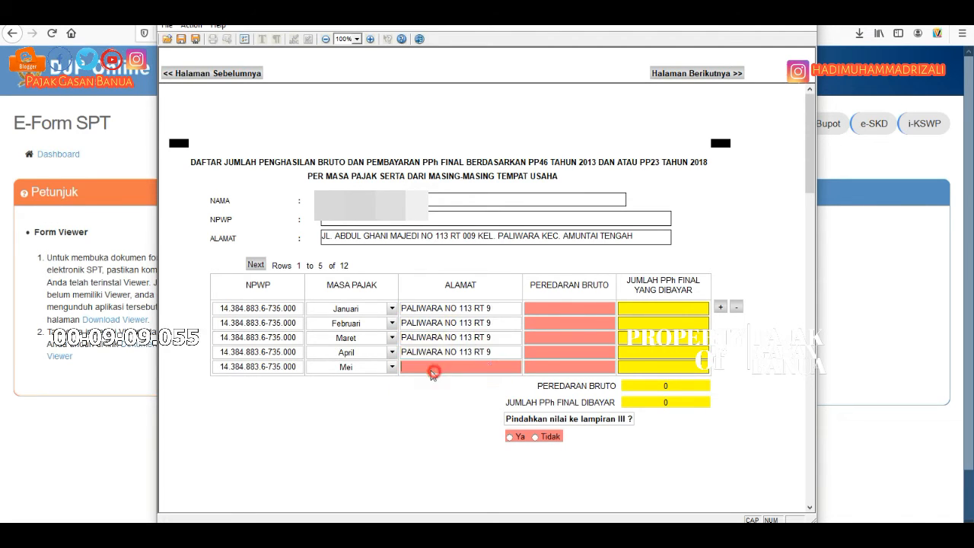
left_click(256, 265)
left_click(448, 309)
key("ctrl+v")
left_click(443, 324)
key("ctrl+v")
left_click(440, 338)
key("ctrl+v")
left_click(442, 352)
key("ctrl+v")
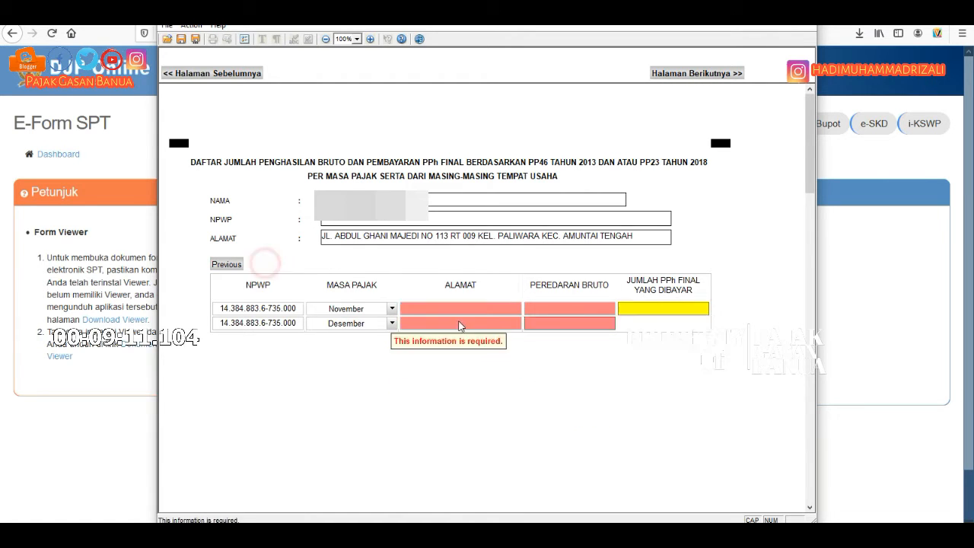
left_click(227, 264)
Paste 5,000,000 turnover into the Juli–Desember rows, answer Ya for Lampiran III, and go to the next page
left_click(255, 264)
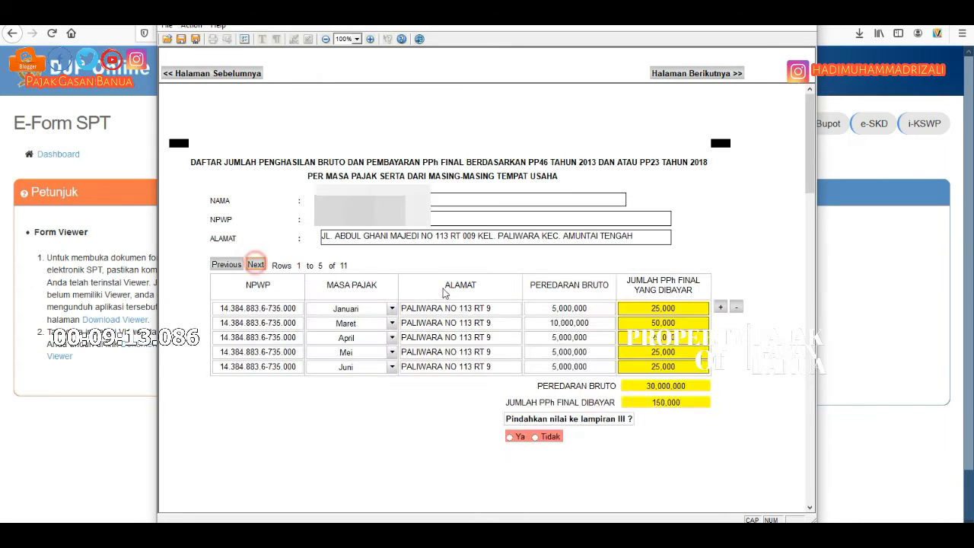
left_click(560, 308)
type("5000000")
left_click(560, 324)
type("5000000")
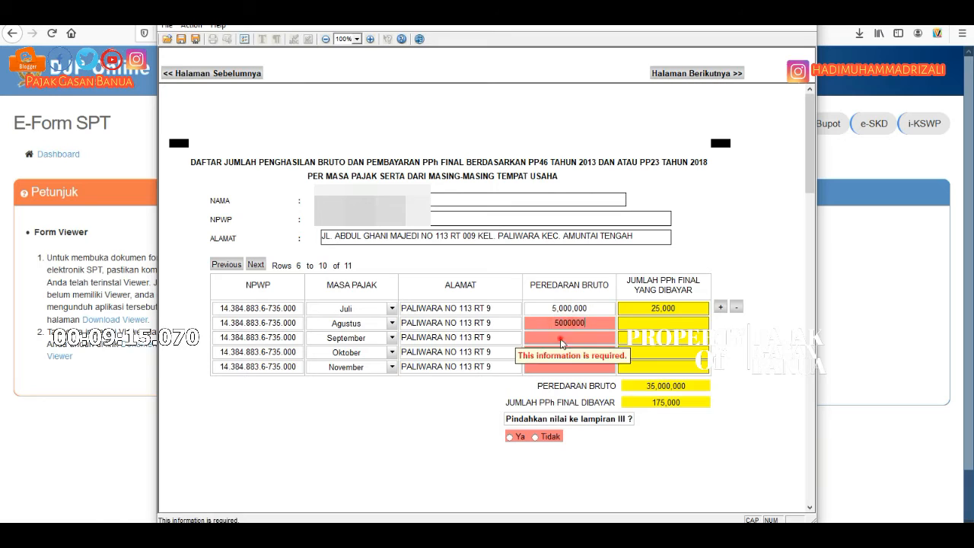
left_click(561, 338)
type("5000000")
left_click(560, 352)
key("ctrl+v")
left_click(559, 366)
key("ctrl+v")
left_click(254, 264)
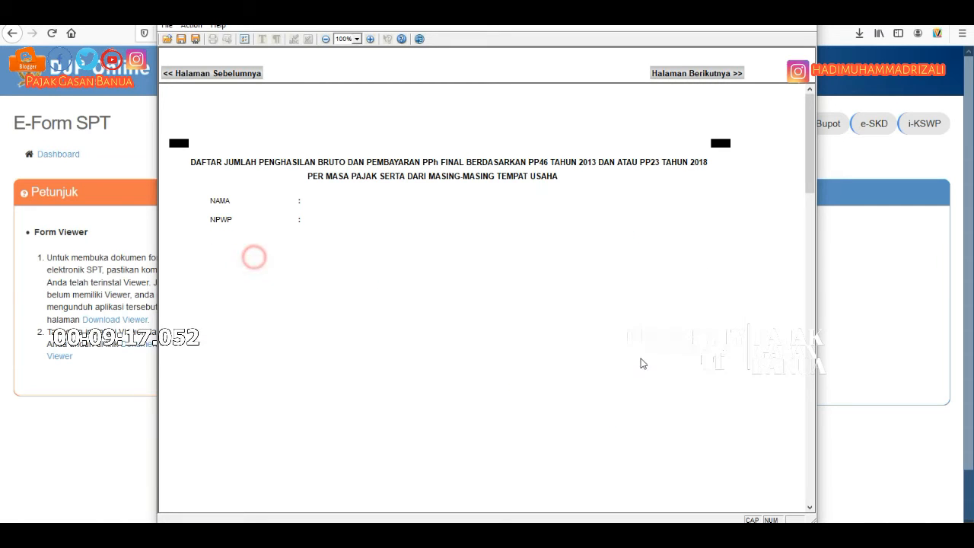
left_click(596, 310)
type("5000000")
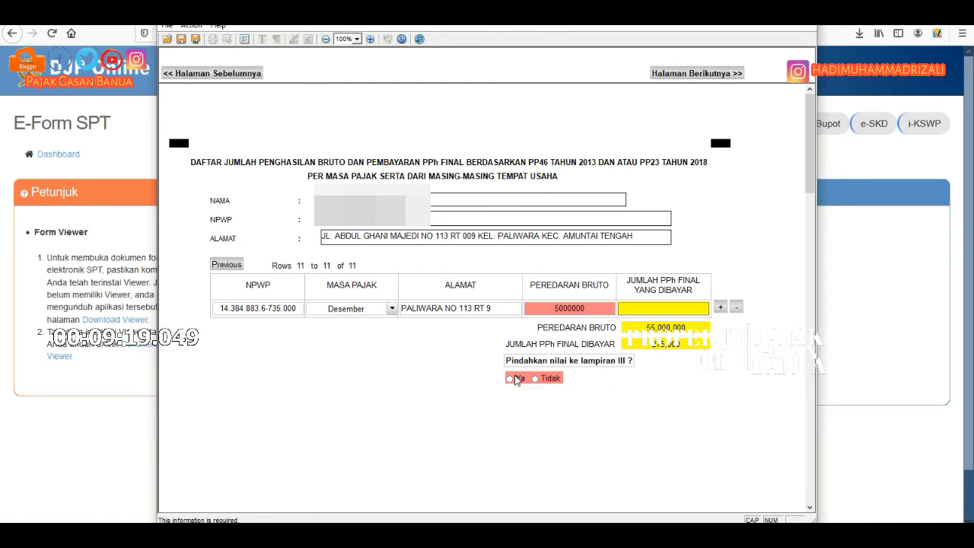
left_click(515, 378)
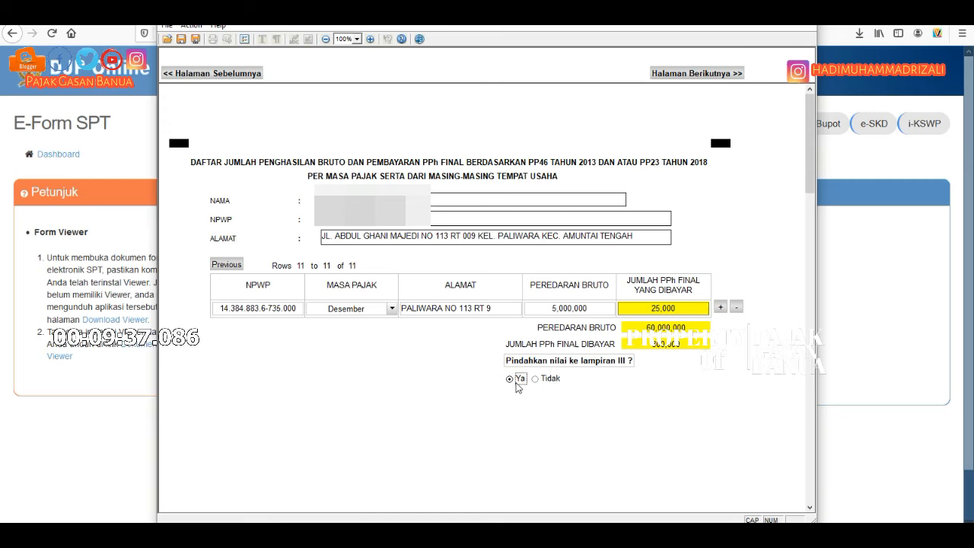
left_click(697, 73)
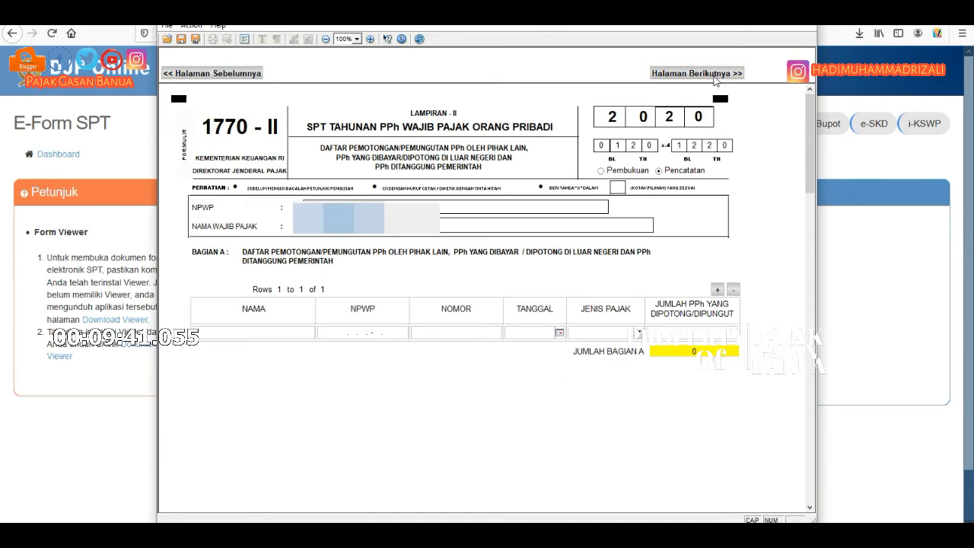
Enter DINAS PENDIDIKAN PROV as the withholder name, followed by its NPWP and slip number
left_click(268, 333)
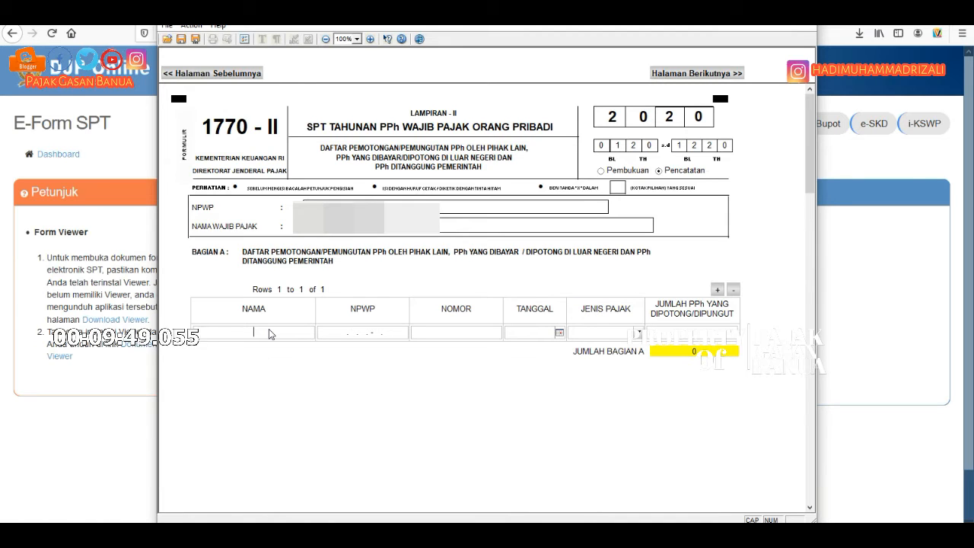
type("DINAS PENDI")
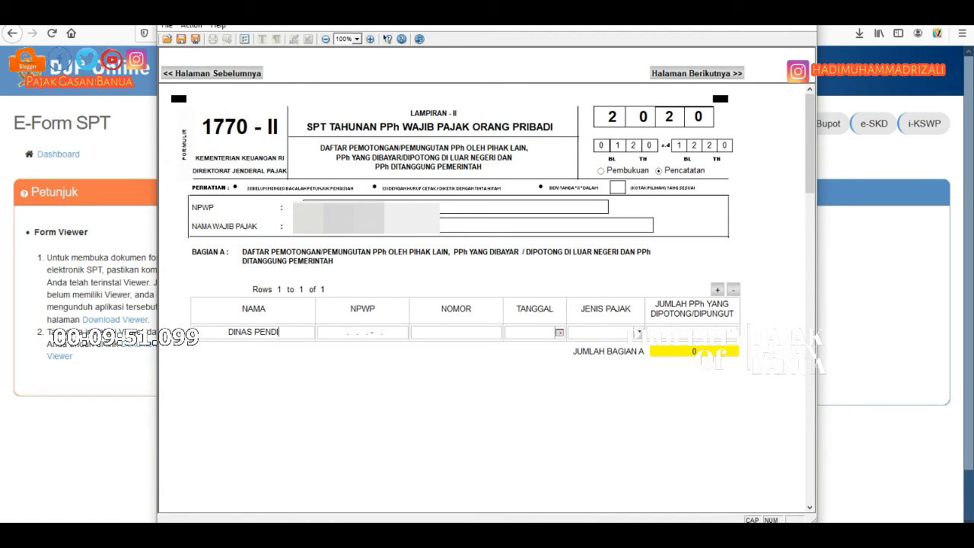
type("DIKNA")
key("BackSpace")
key("BackSpace")
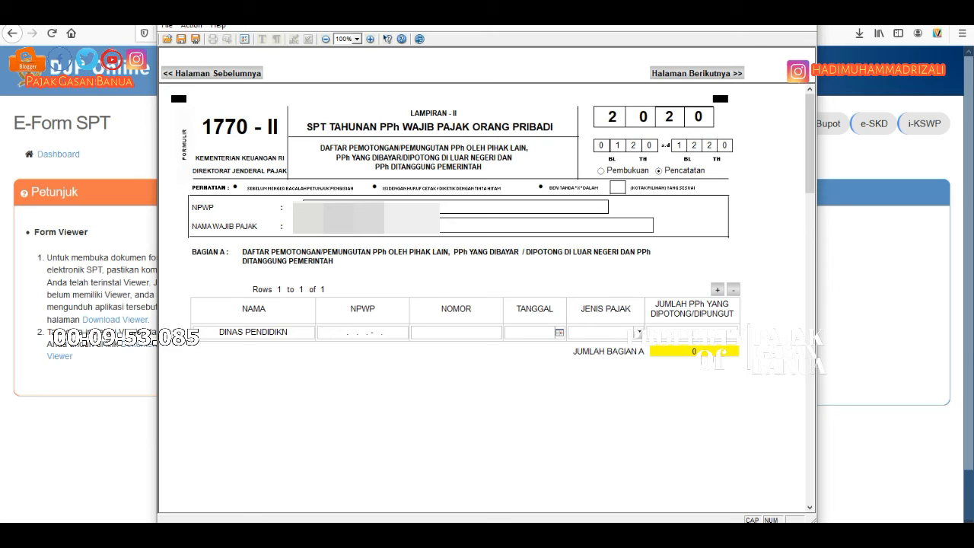
type("AN DAN KEBU")
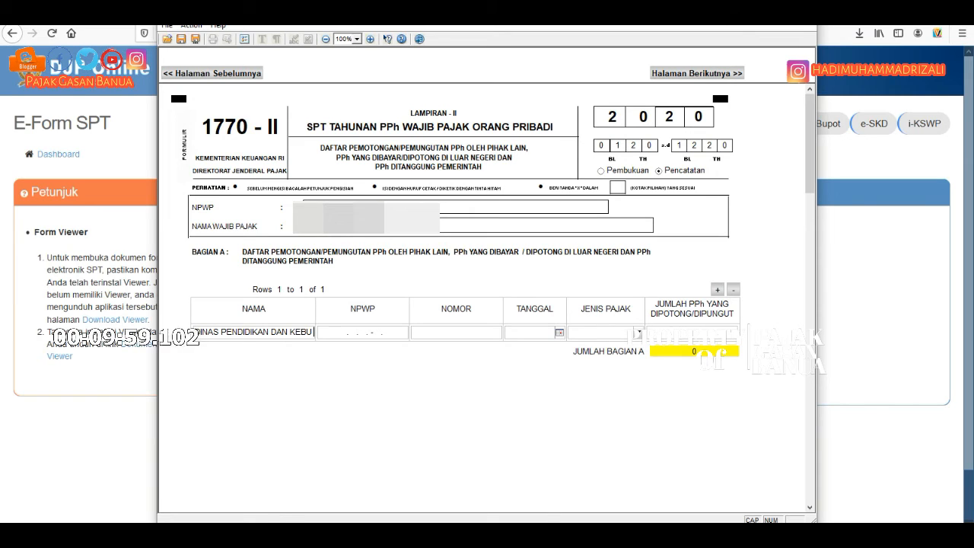
key("BackSpace")
key("BackSpace")
key("BackSpace")
key("BackSpace")
key("BackSpace")
key("BackSpace")
key("BackSpace")
key("BackSpace")
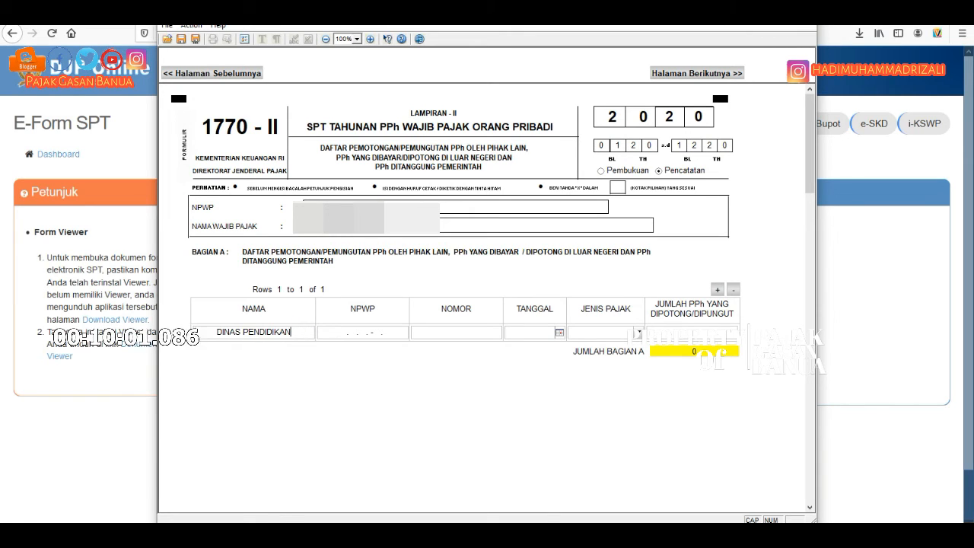
type("P")
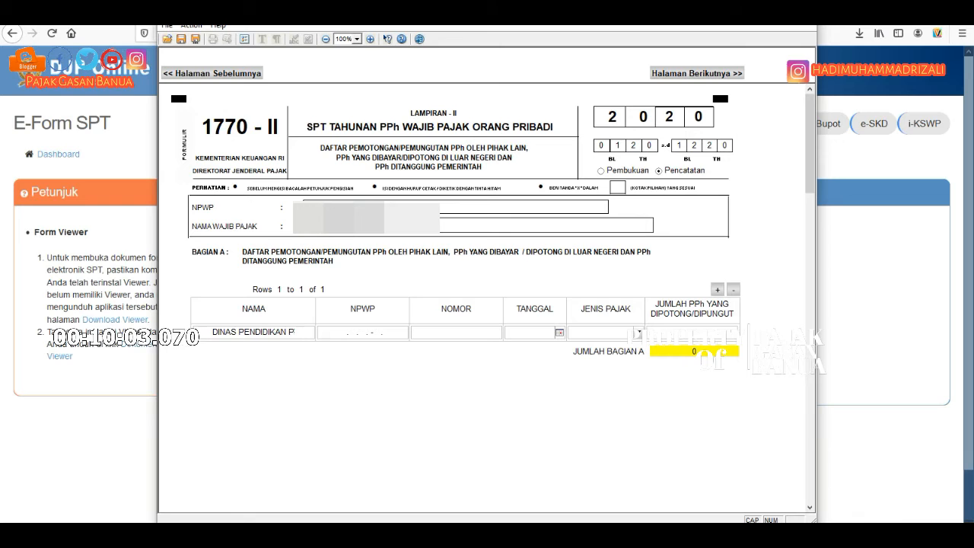
type("ROV")
key("Tab")
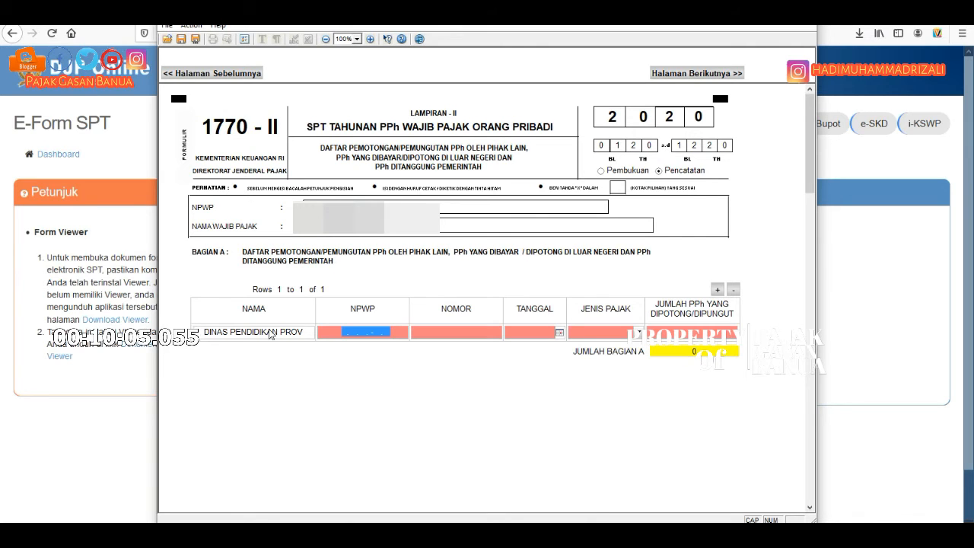
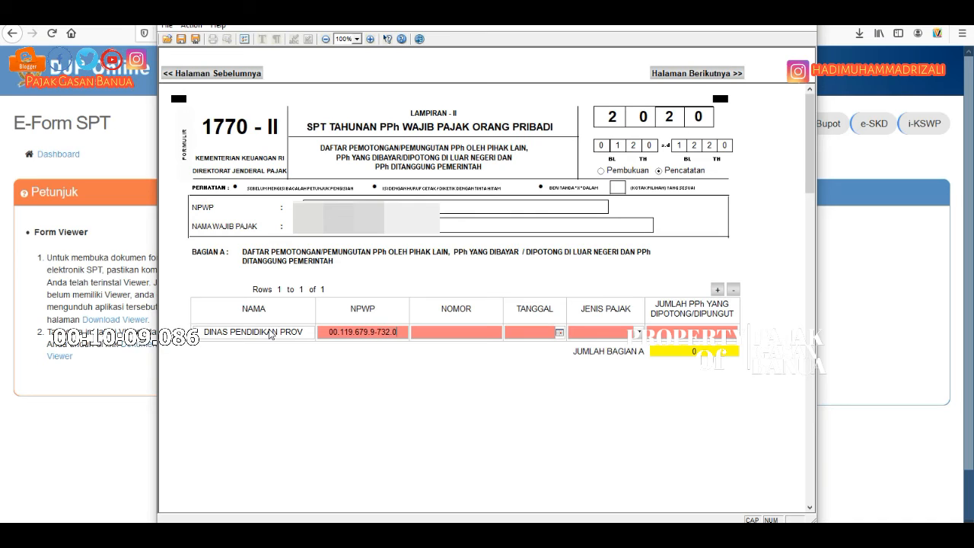
type(".")
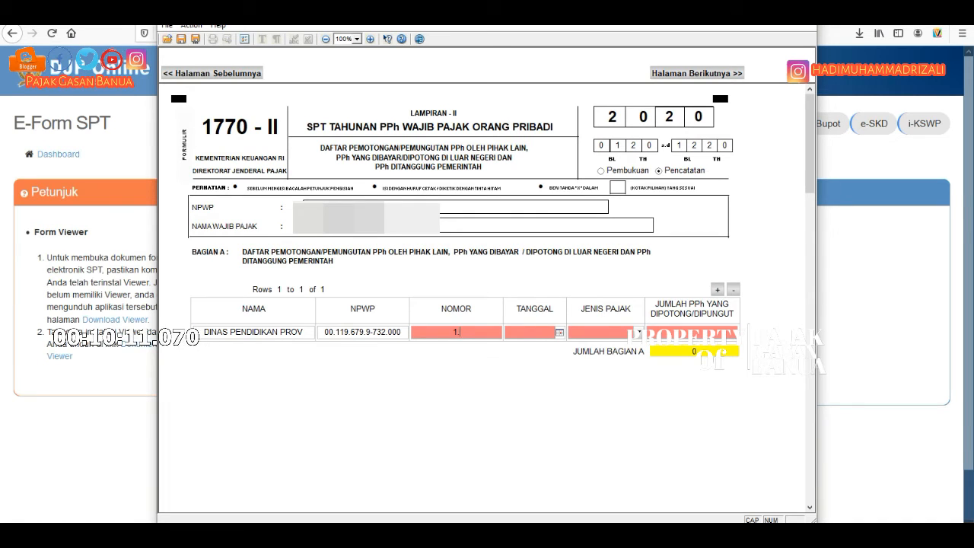
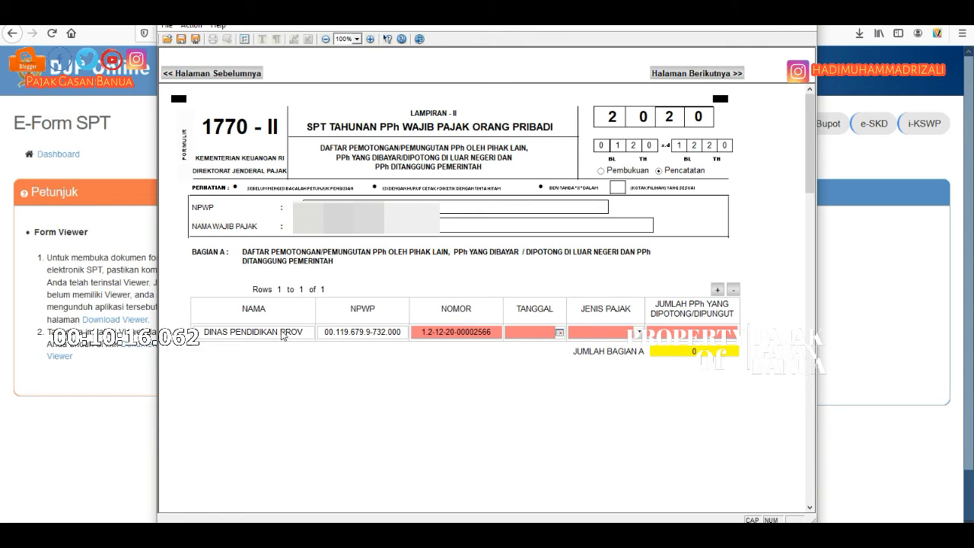
Set slip date 02/02/2021, tax type PPh Pasal 21 and amount 378,650, then go to the next page
left_click(559, 334)
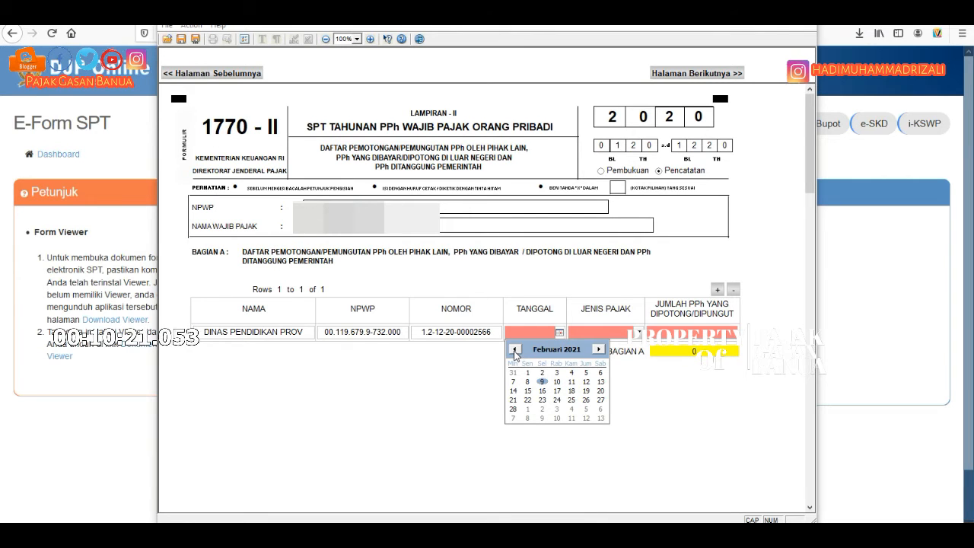
left_click(542, 372)
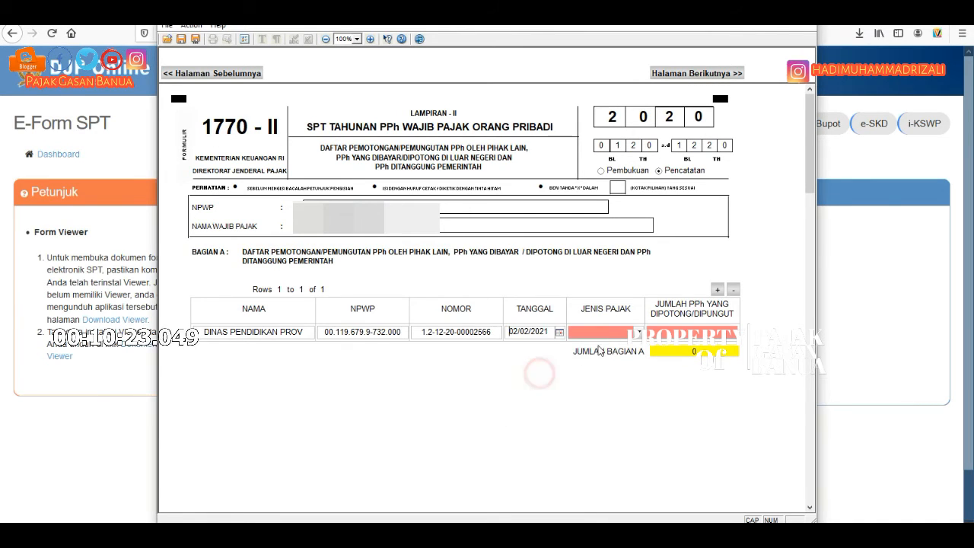
left_click(608, 335)
left_click(598, 346)
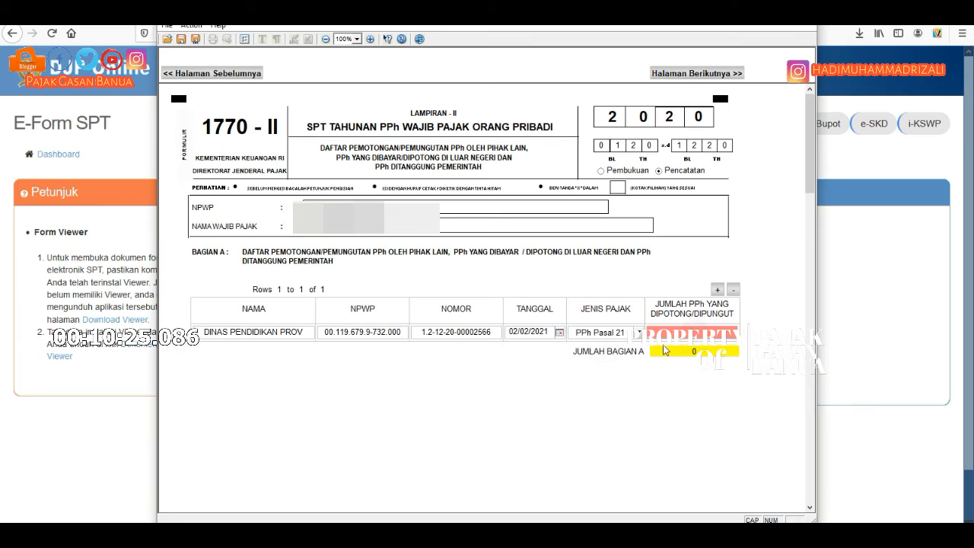
type("37865")
type("0")
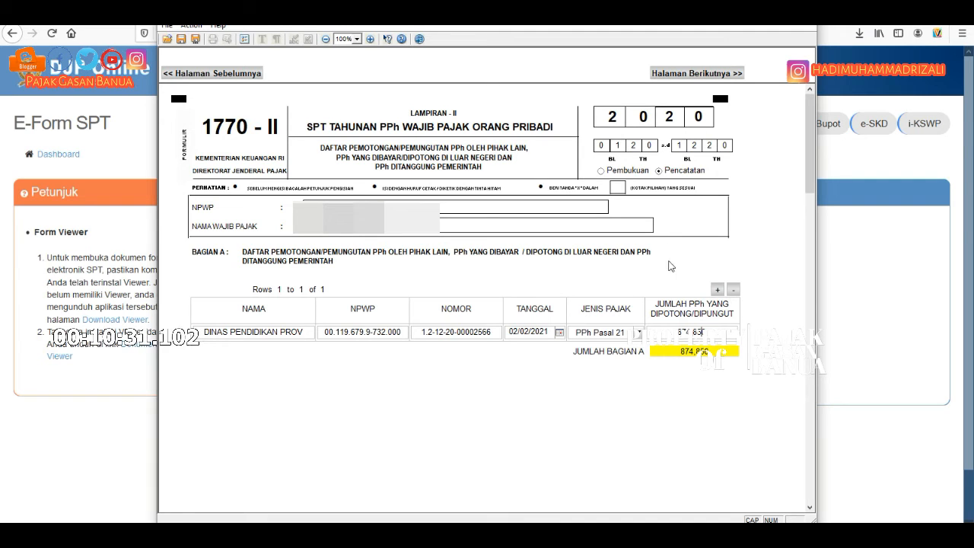
left_click(704, 75)
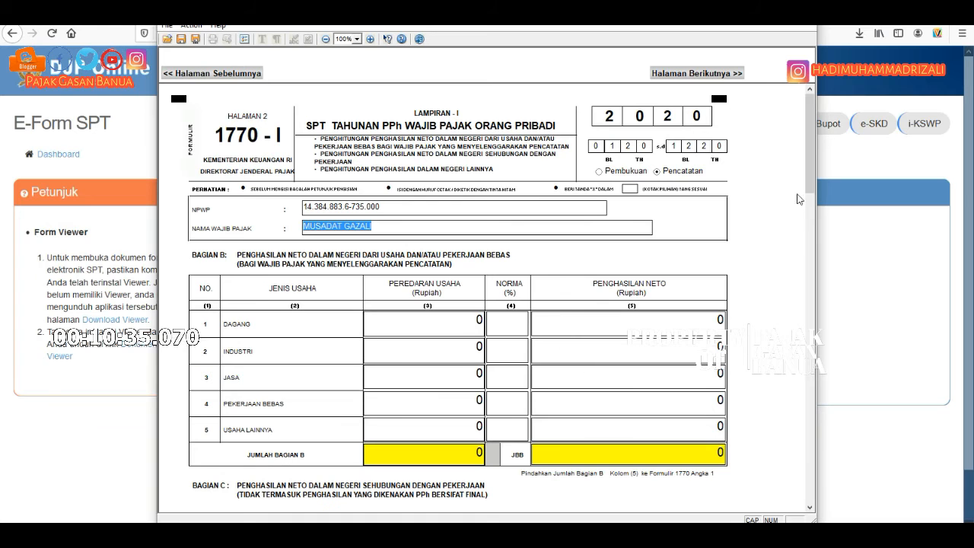
Enter the employer's NPWP and the employer name DINAS PENDIDIKAN PROV in Bagian C
left_click_drag(810, 186, 810, 314)
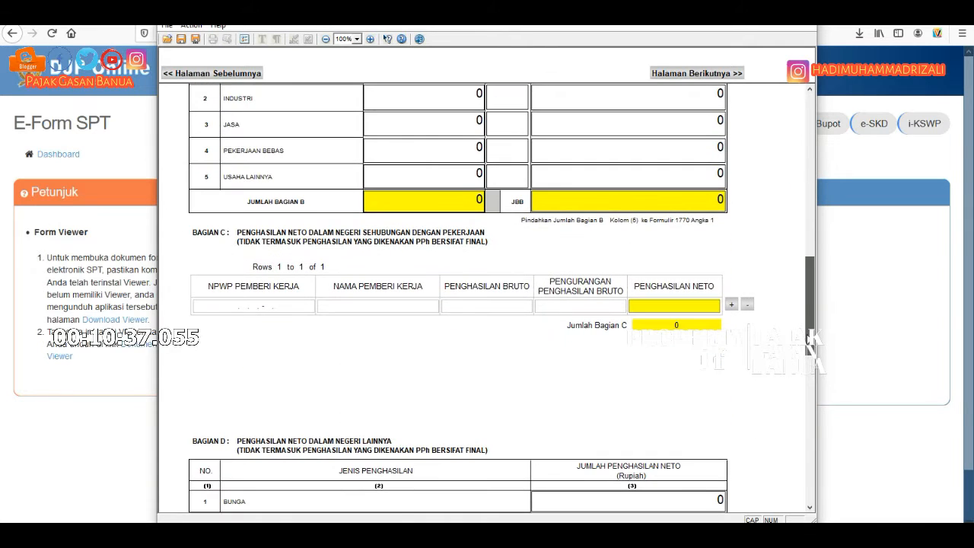
left_click(300, 306)
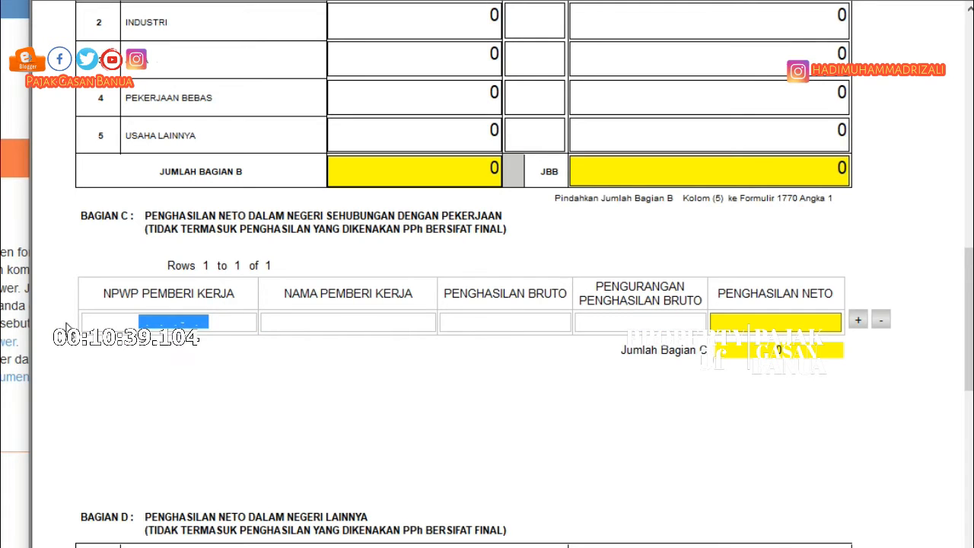
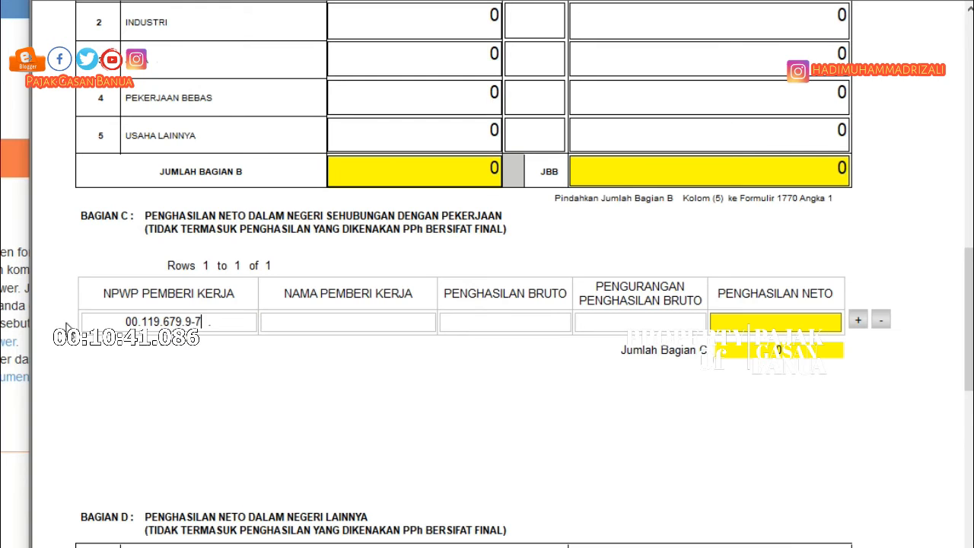
key("Tab")
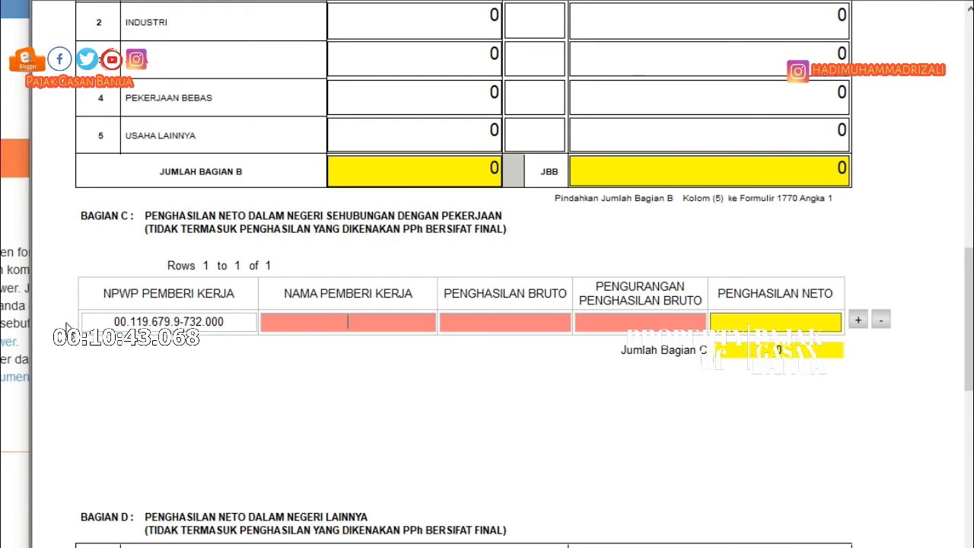
type("DINAS PENDI")
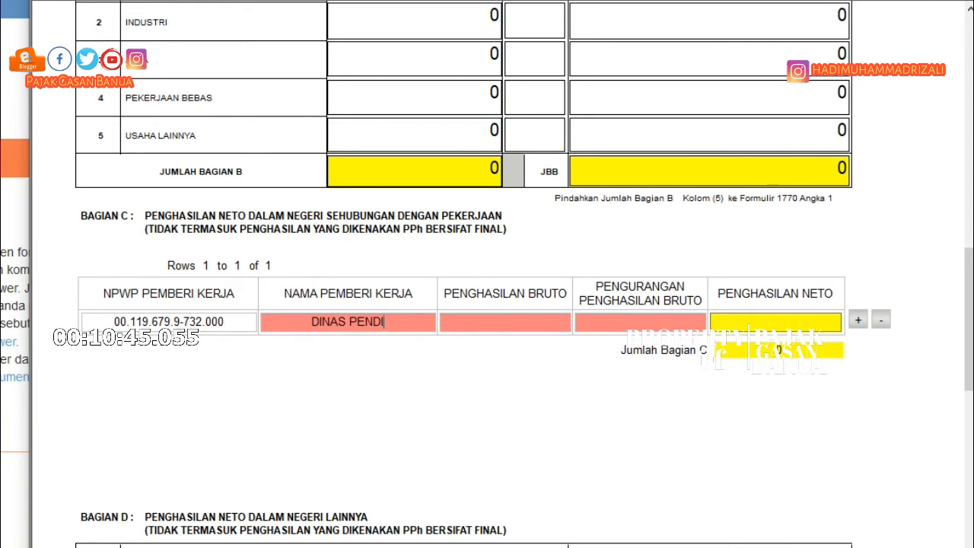
type("DIKAN PROV KAL")
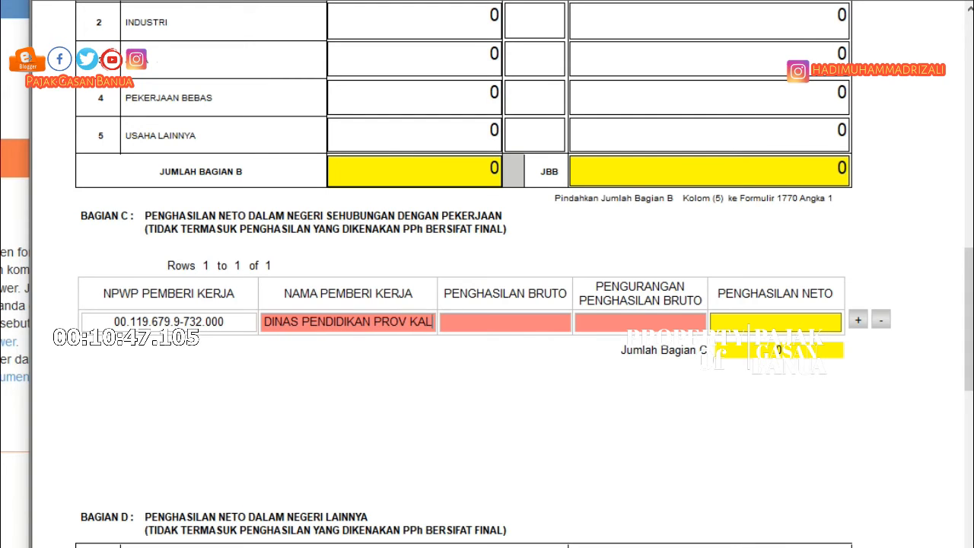
key("BackSpace")
key("BackSpace")
key("BackSpace")
key("Tab")
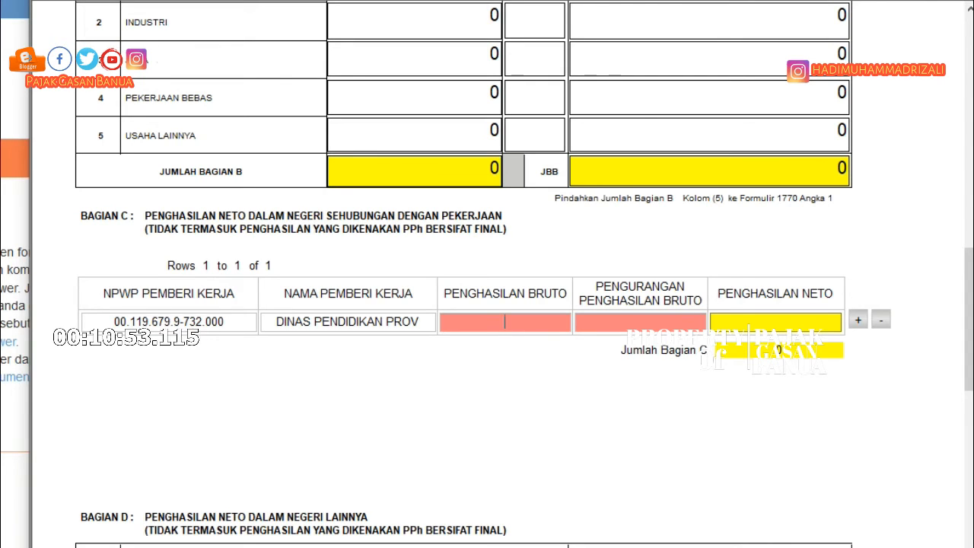
Enter gross income 92,423,304 and deduction 7,425,715 to get net income 84,997,589
type("92,423,30")
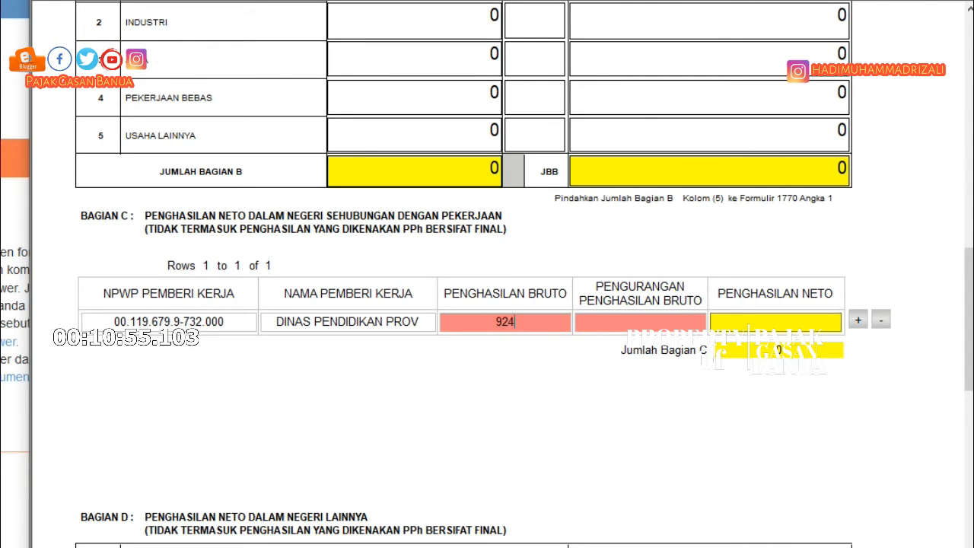
type("4")
key("Tab")
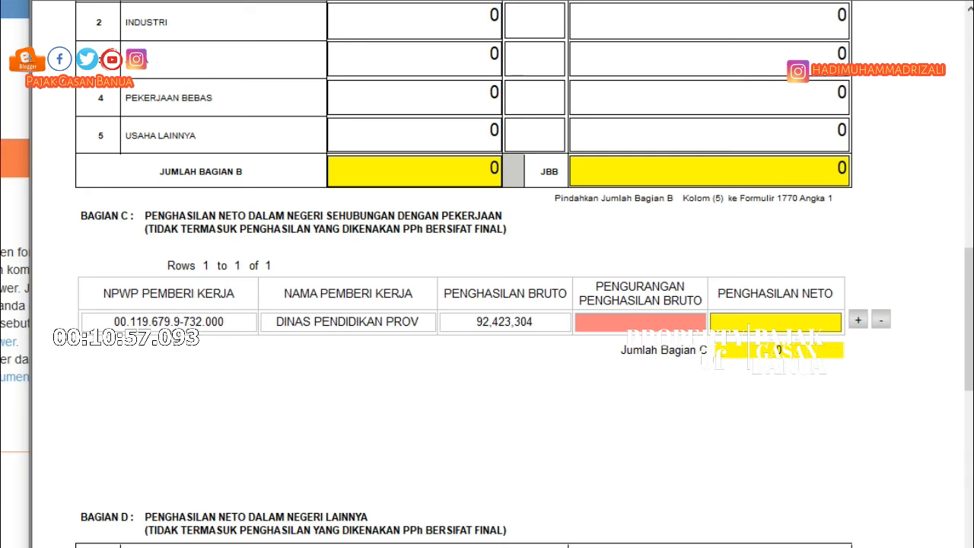
type("7425715")
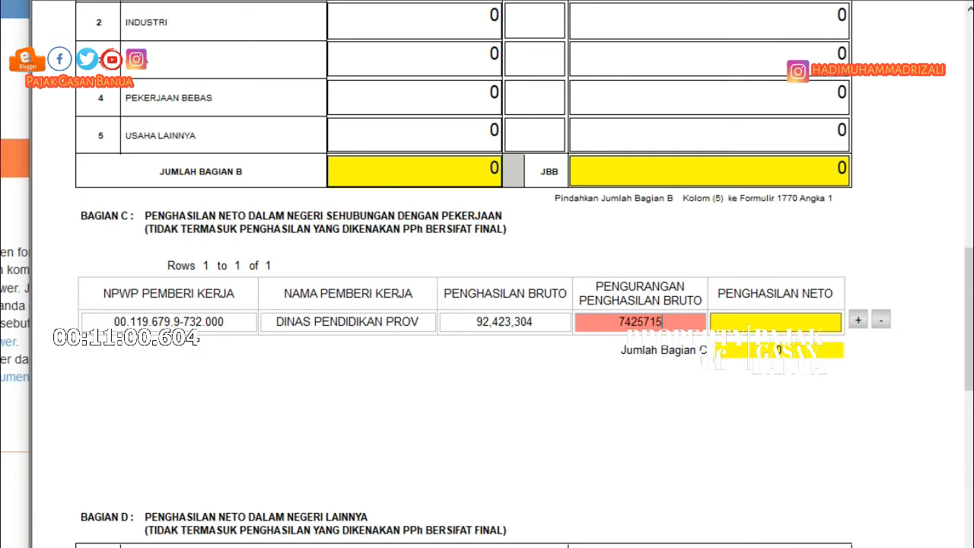
key("Tab")
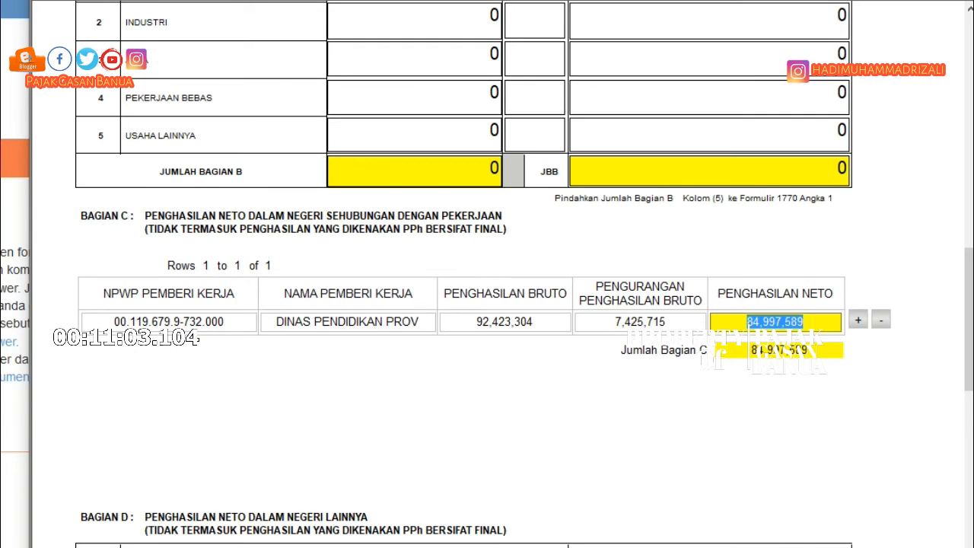
left_click(820, 322)
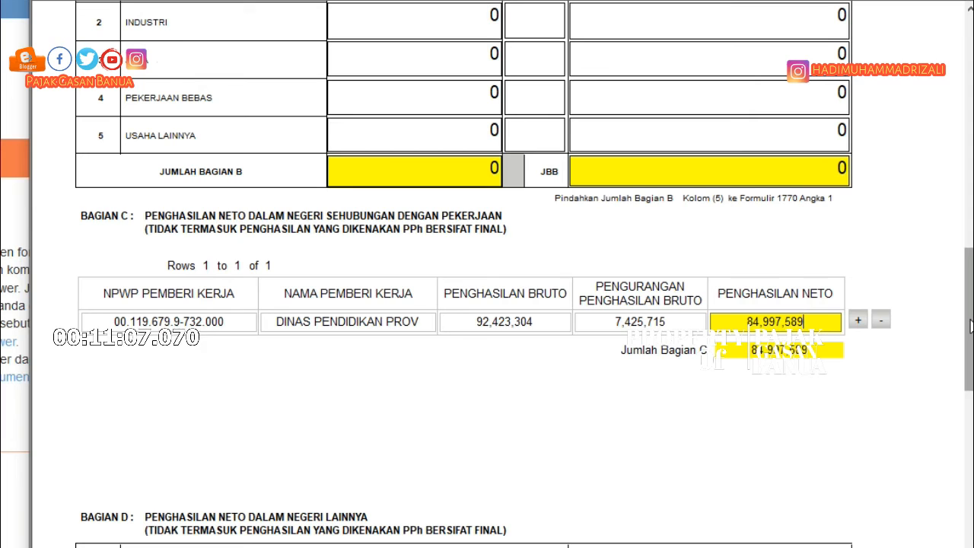
Advance to the next form page with 'Halaman Berikutnya >>'
scroll(970, 326, "down", 3)
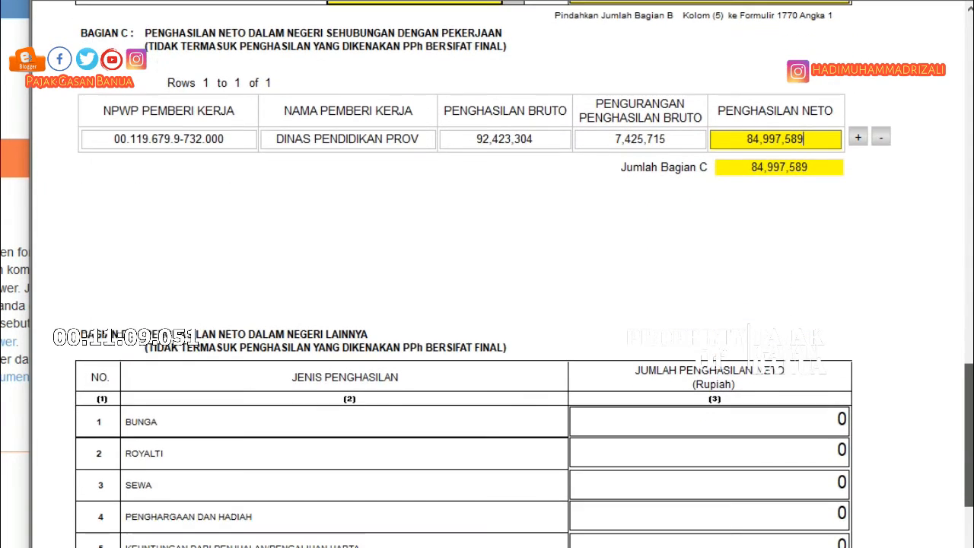
scroll(970, 326, "down", 1)
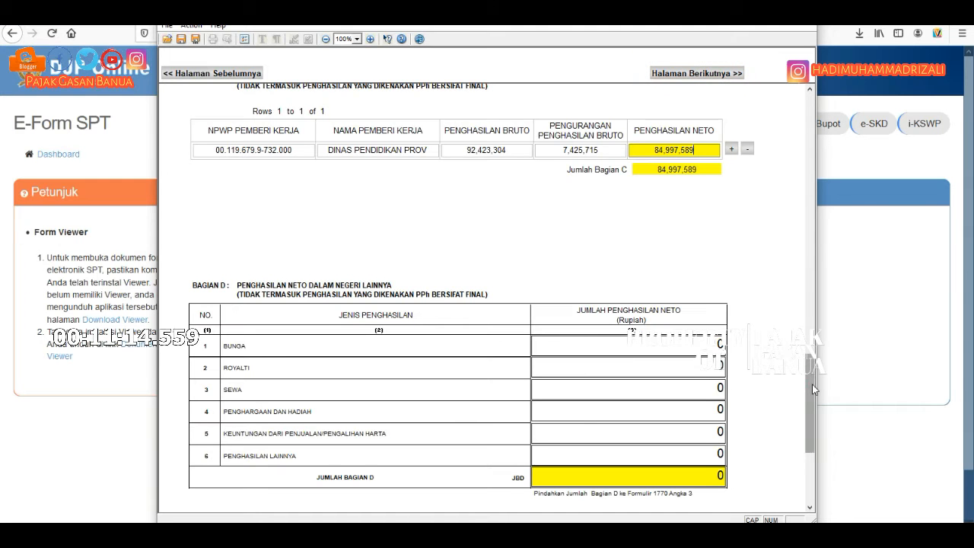
left_click_drag(812, 384, 767, 207)
right_click(767, 203)
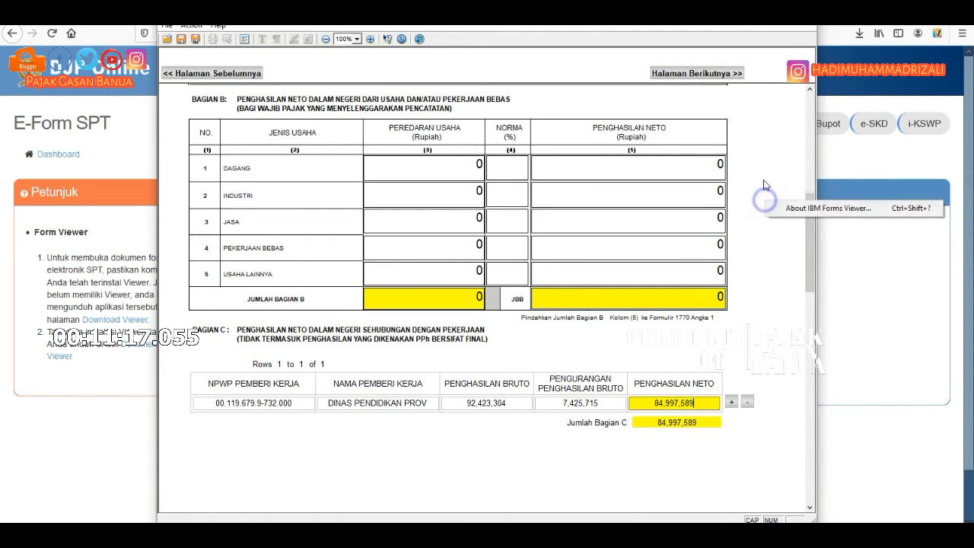
left_click(764, 181)
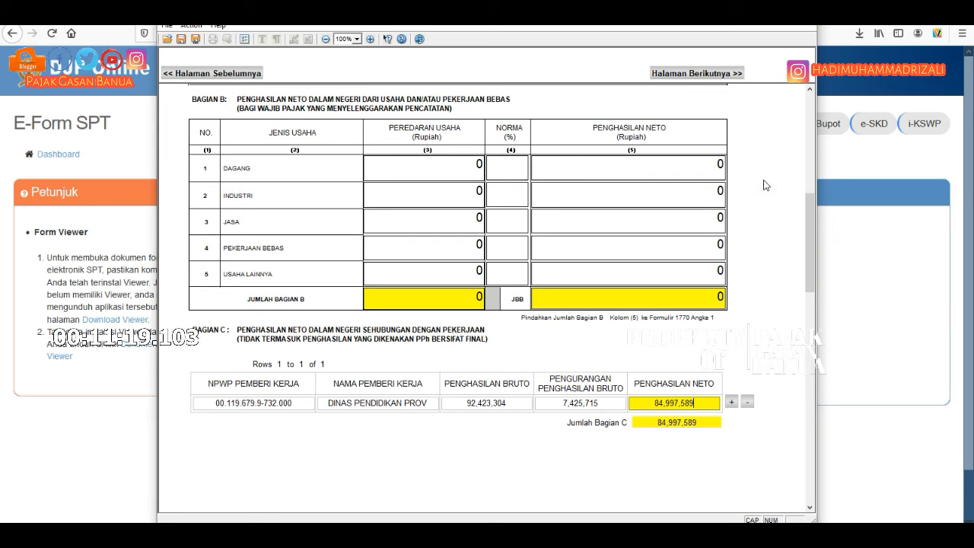
left_click(681, 74)
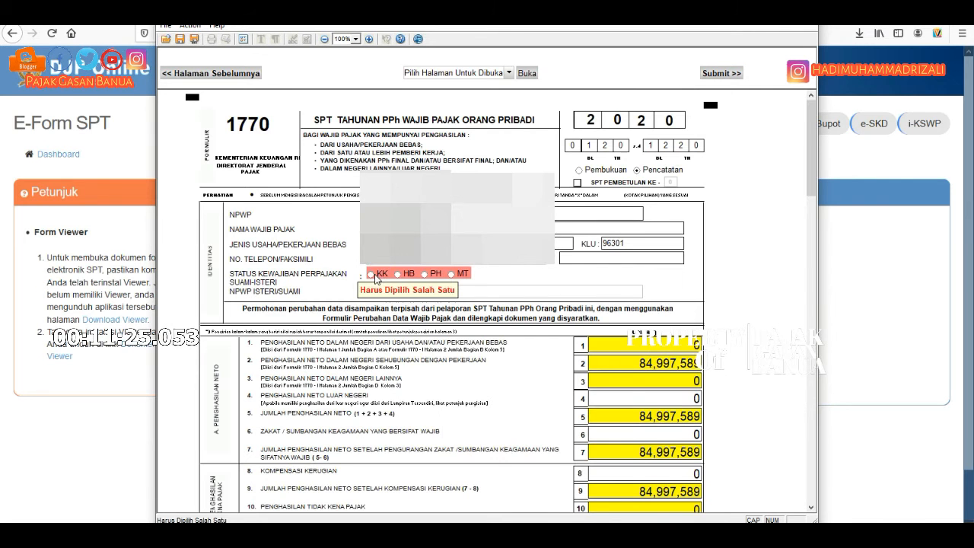
Set the status to KK and the PTKP status to K/ with 2 dependents
left_click(374, 278)
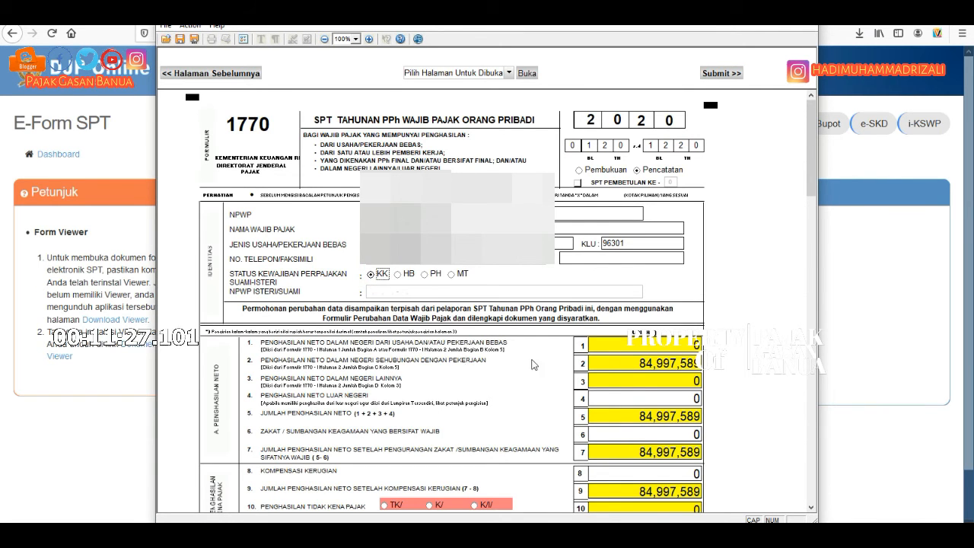
scroll(536, 365, "down", 1)
scroll(553, 436, "down", 3)
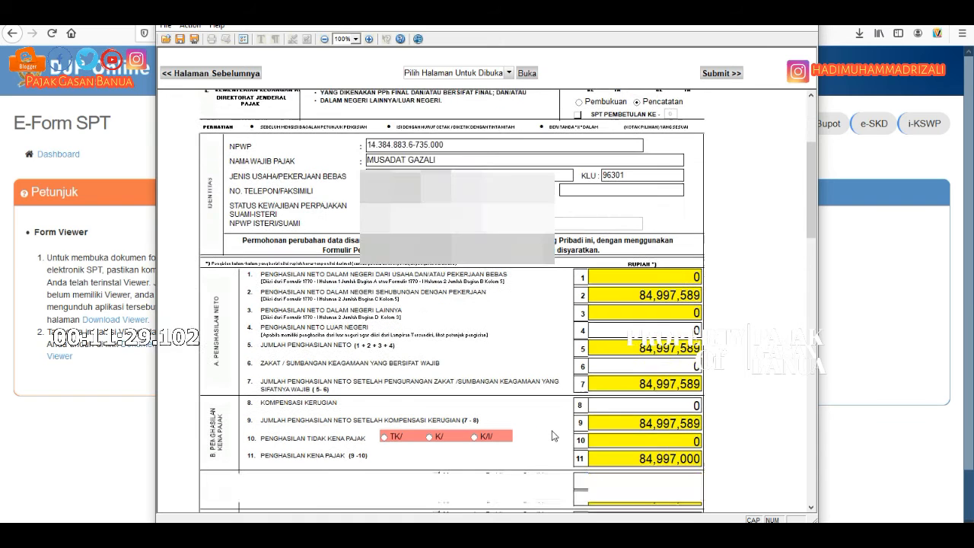
scroll(552, 436, "down", 1)
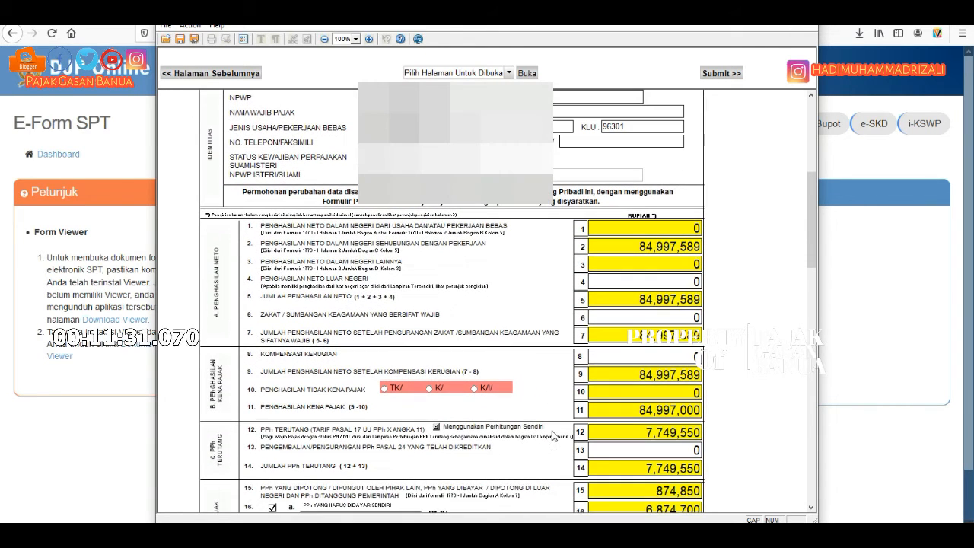
left_click(429, 388)
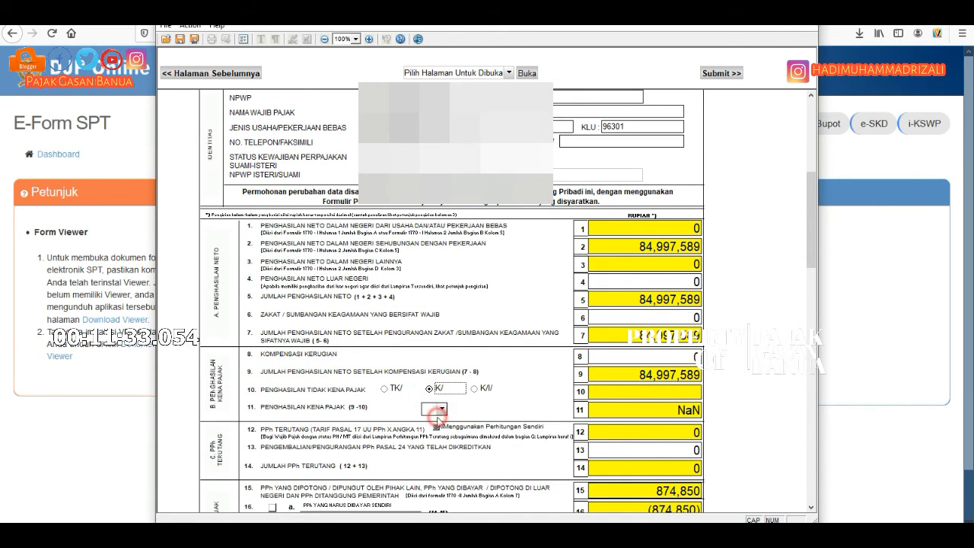
left_click(440, 409)
left_click(429, 442)
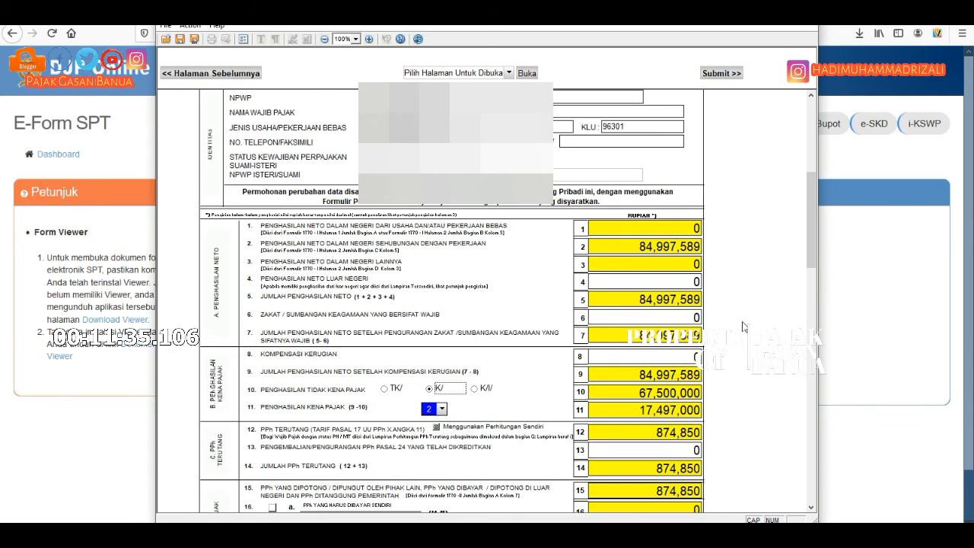
Set the declaration date (TANGGAL) to 09/02/2021
left_click_drag(815, 240, 810, 413)
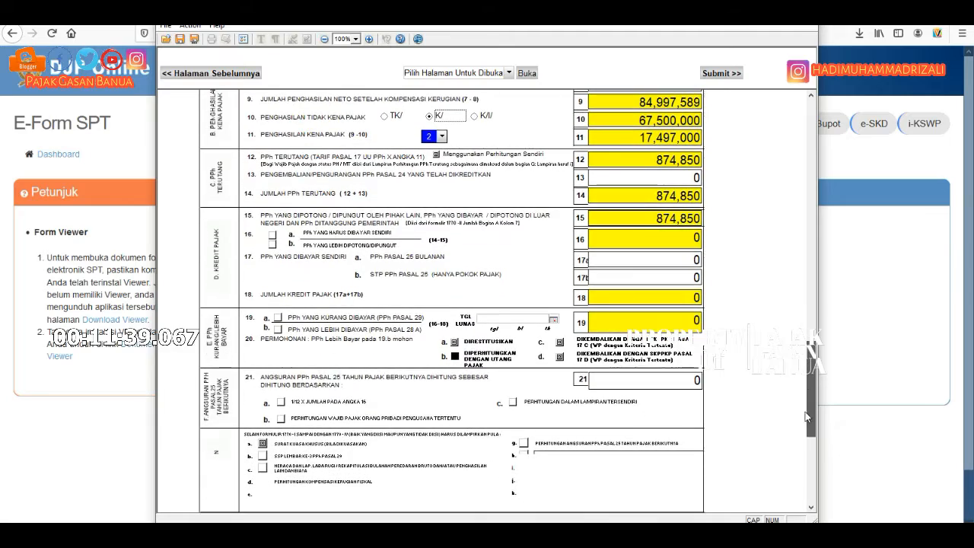
scroll(565, 501, "down", 3)
left_click(556, 443)
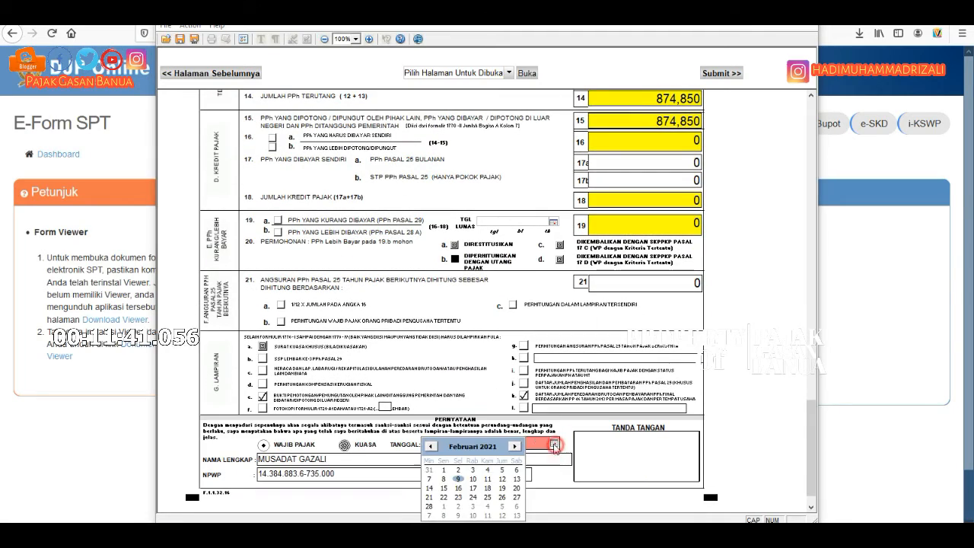
left_click(458, 482)
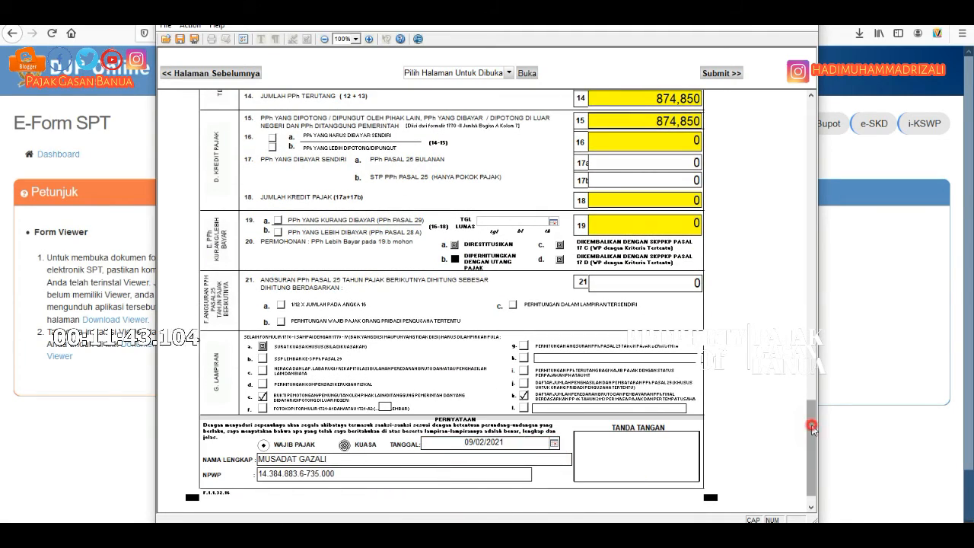
left_click_drag(811, 475, 812, 268)
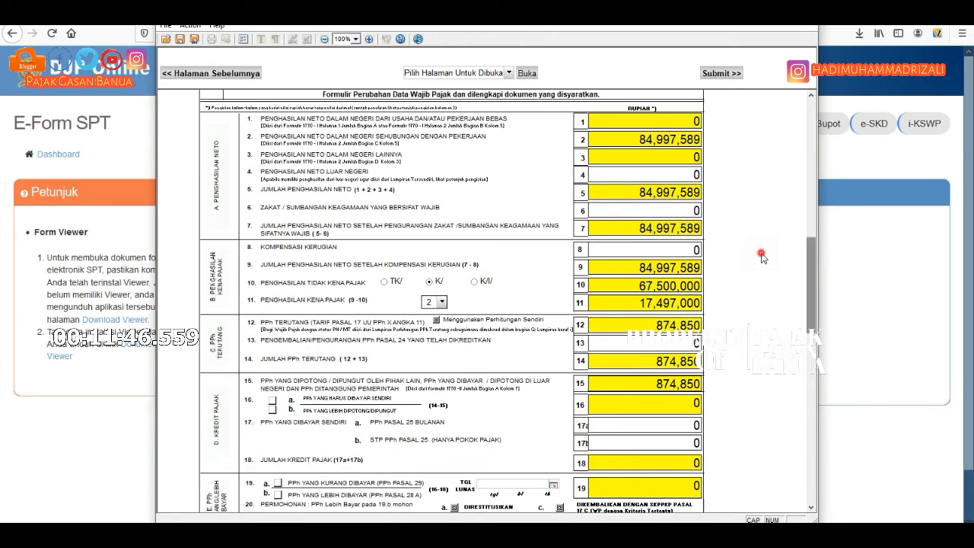
Attach the taxpayer's 2020 PDF from Downloads as the first attachment and submit with the verification code
left_click(723, 74)
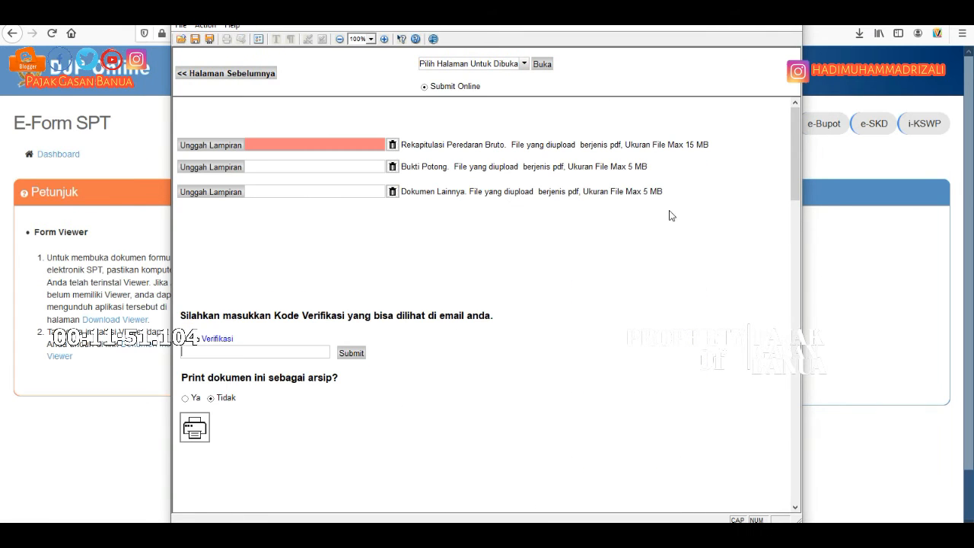
left_click(206, 145)
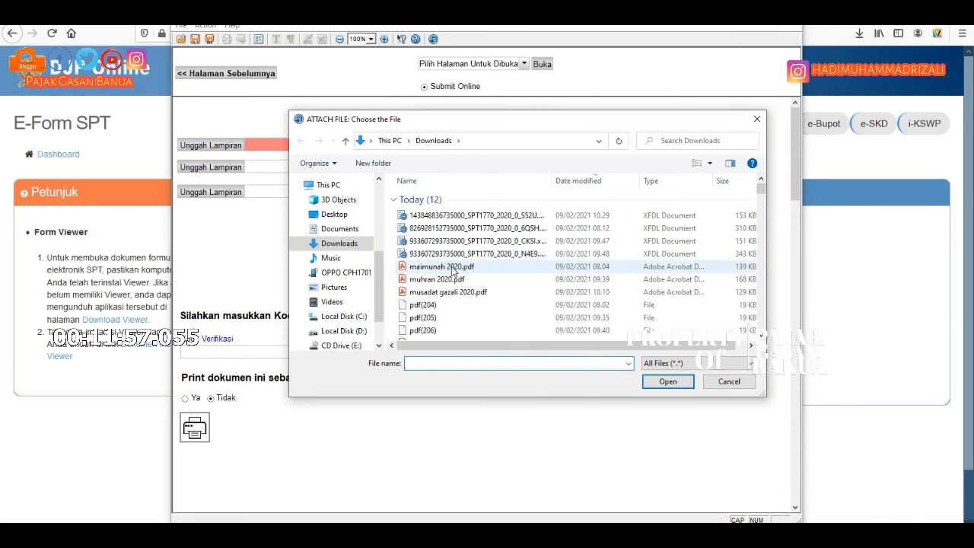
left_click(452, 268)
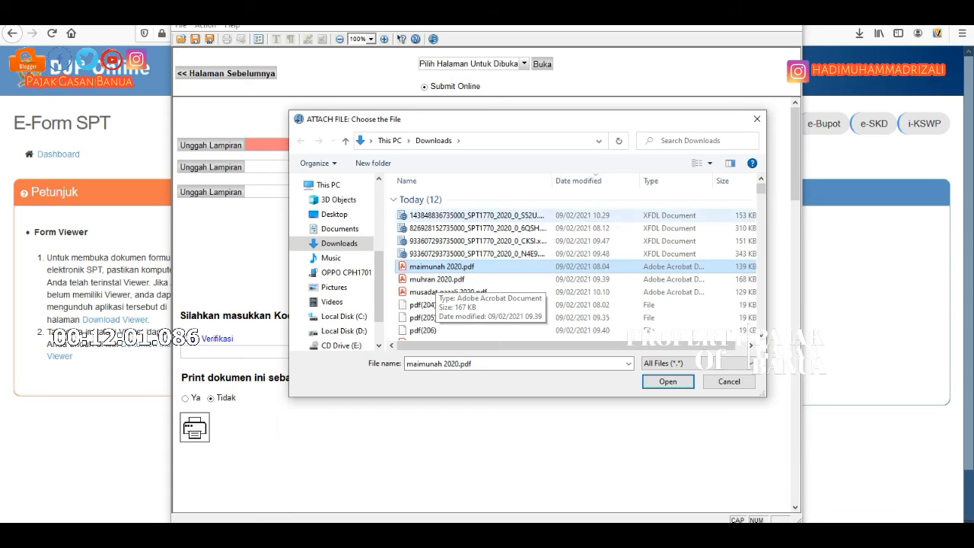
left_click(487, 292)
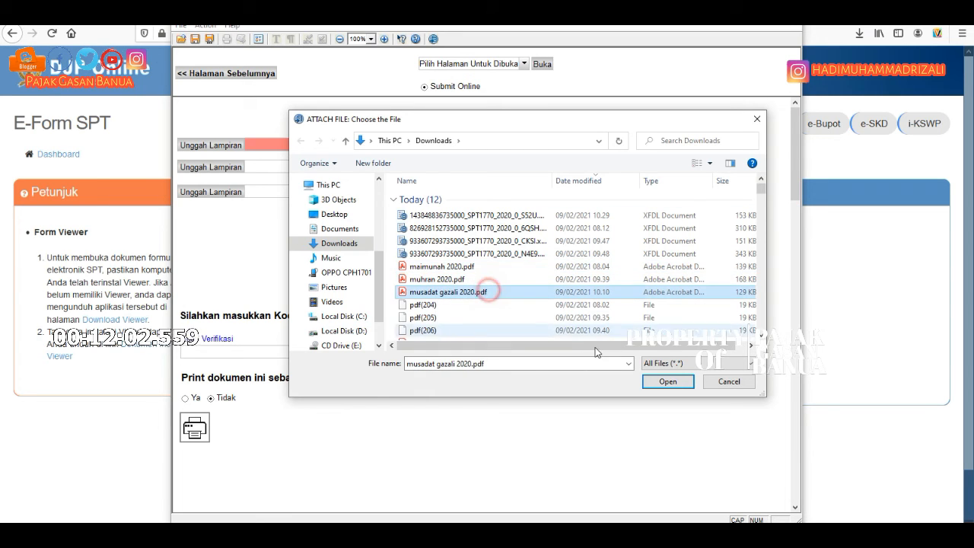
left_click(665, 381)
left_click(284, 351)
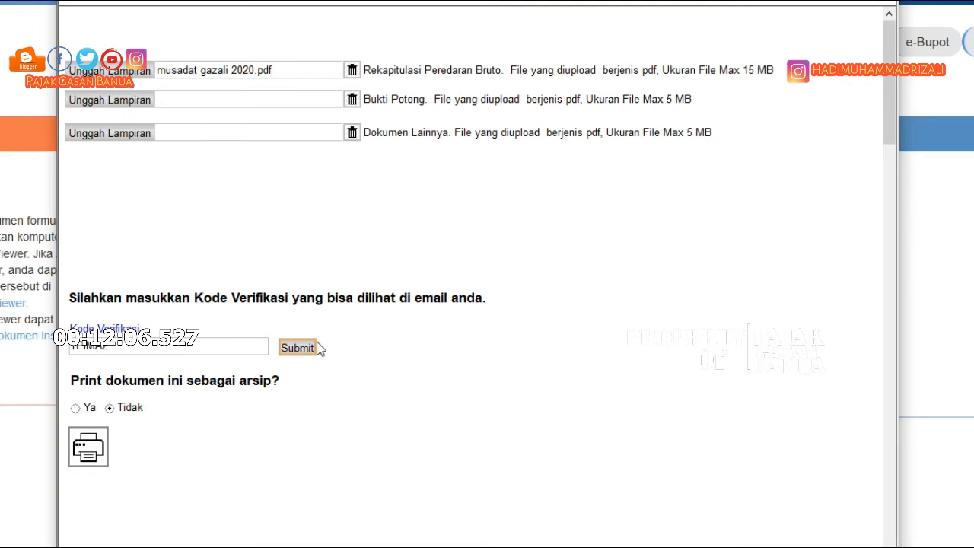
left_click(359, 353)
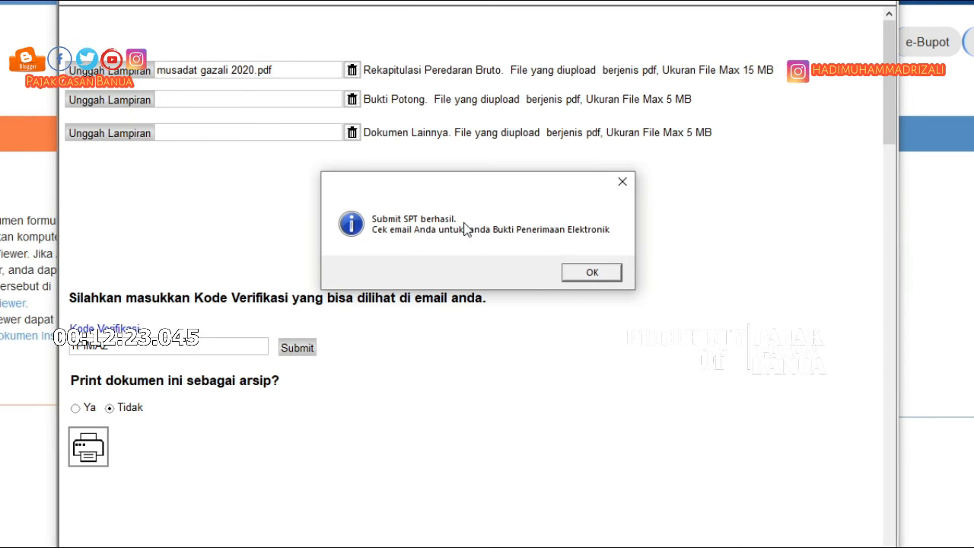
Acknowledge the 'Submit SPT berhasil' success message with OK
left_click(592, 274)
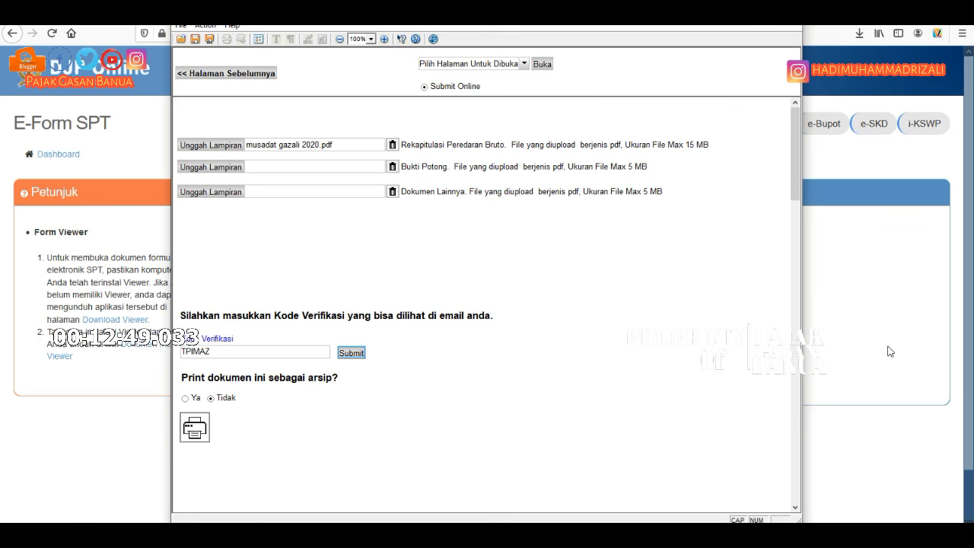
In the browser's E-Form dashboard, view the 2020 SPT 1770 e-receipt (BPE) and close it
left_click(883, 275)
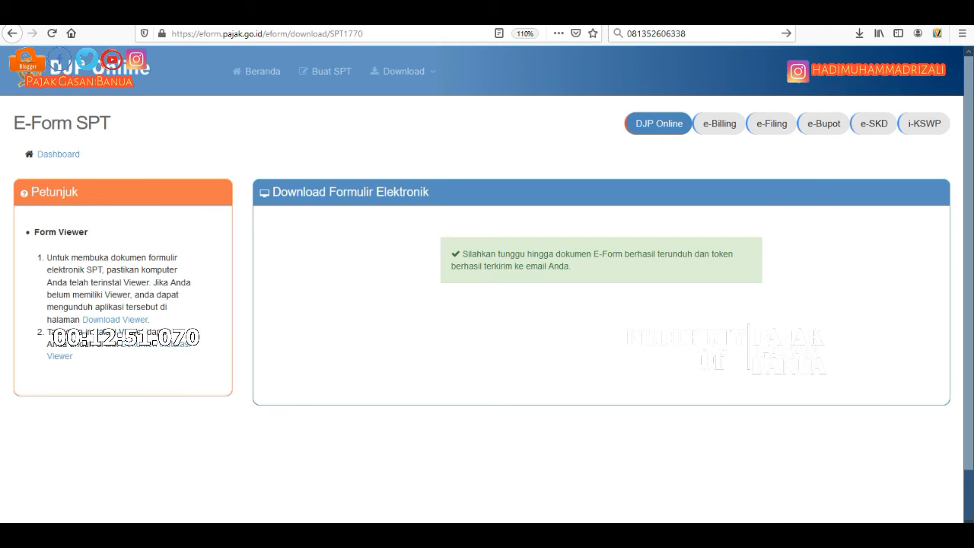
left_click(715, 13)
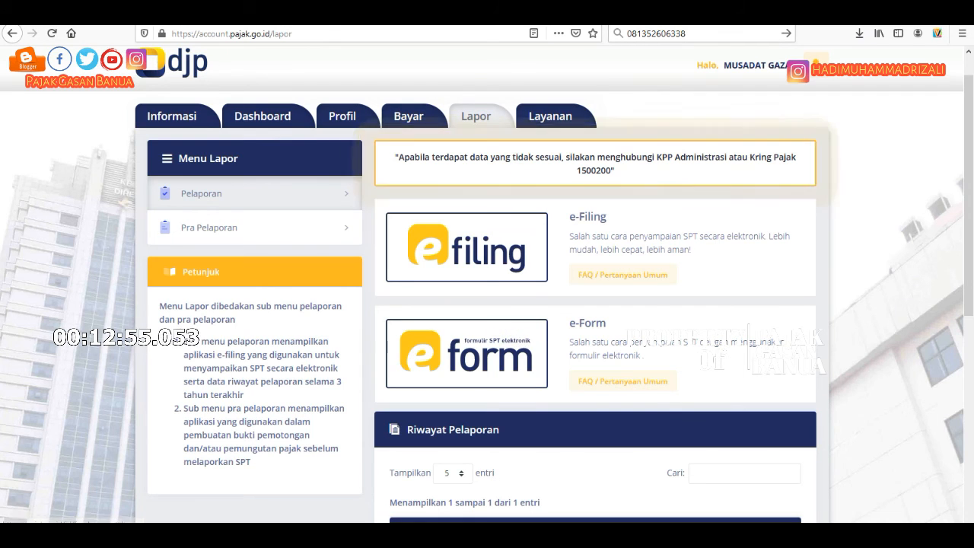
left_click(829, 14)
left_click(895, 309)
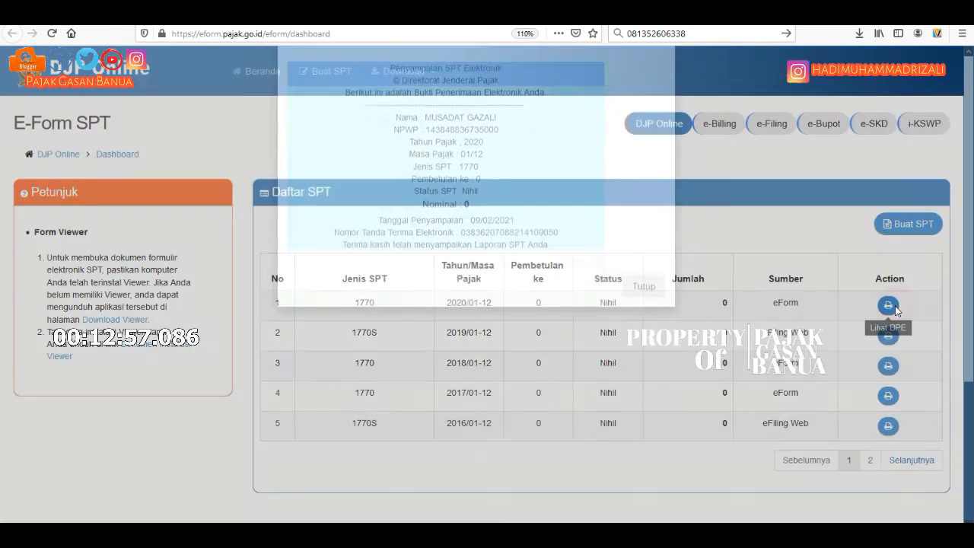
left_click(753, 224)
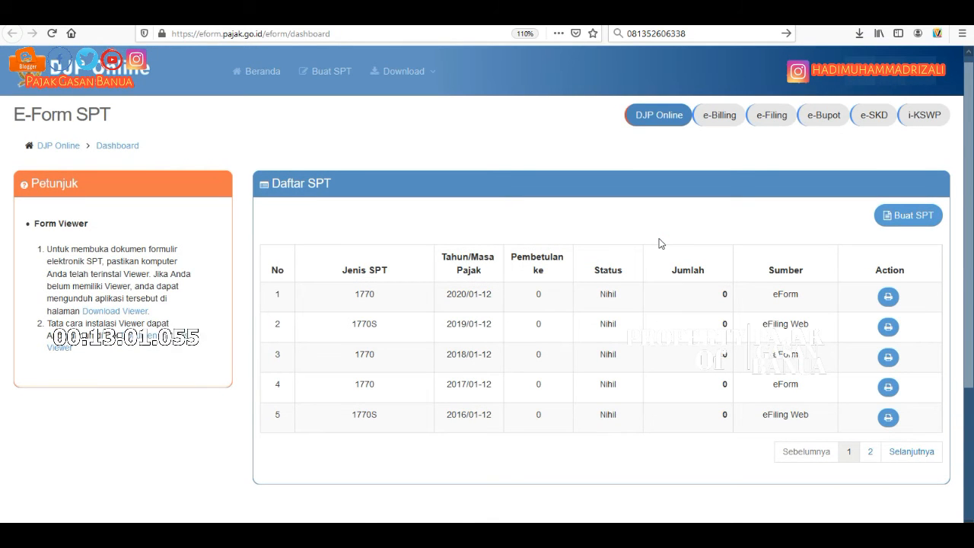